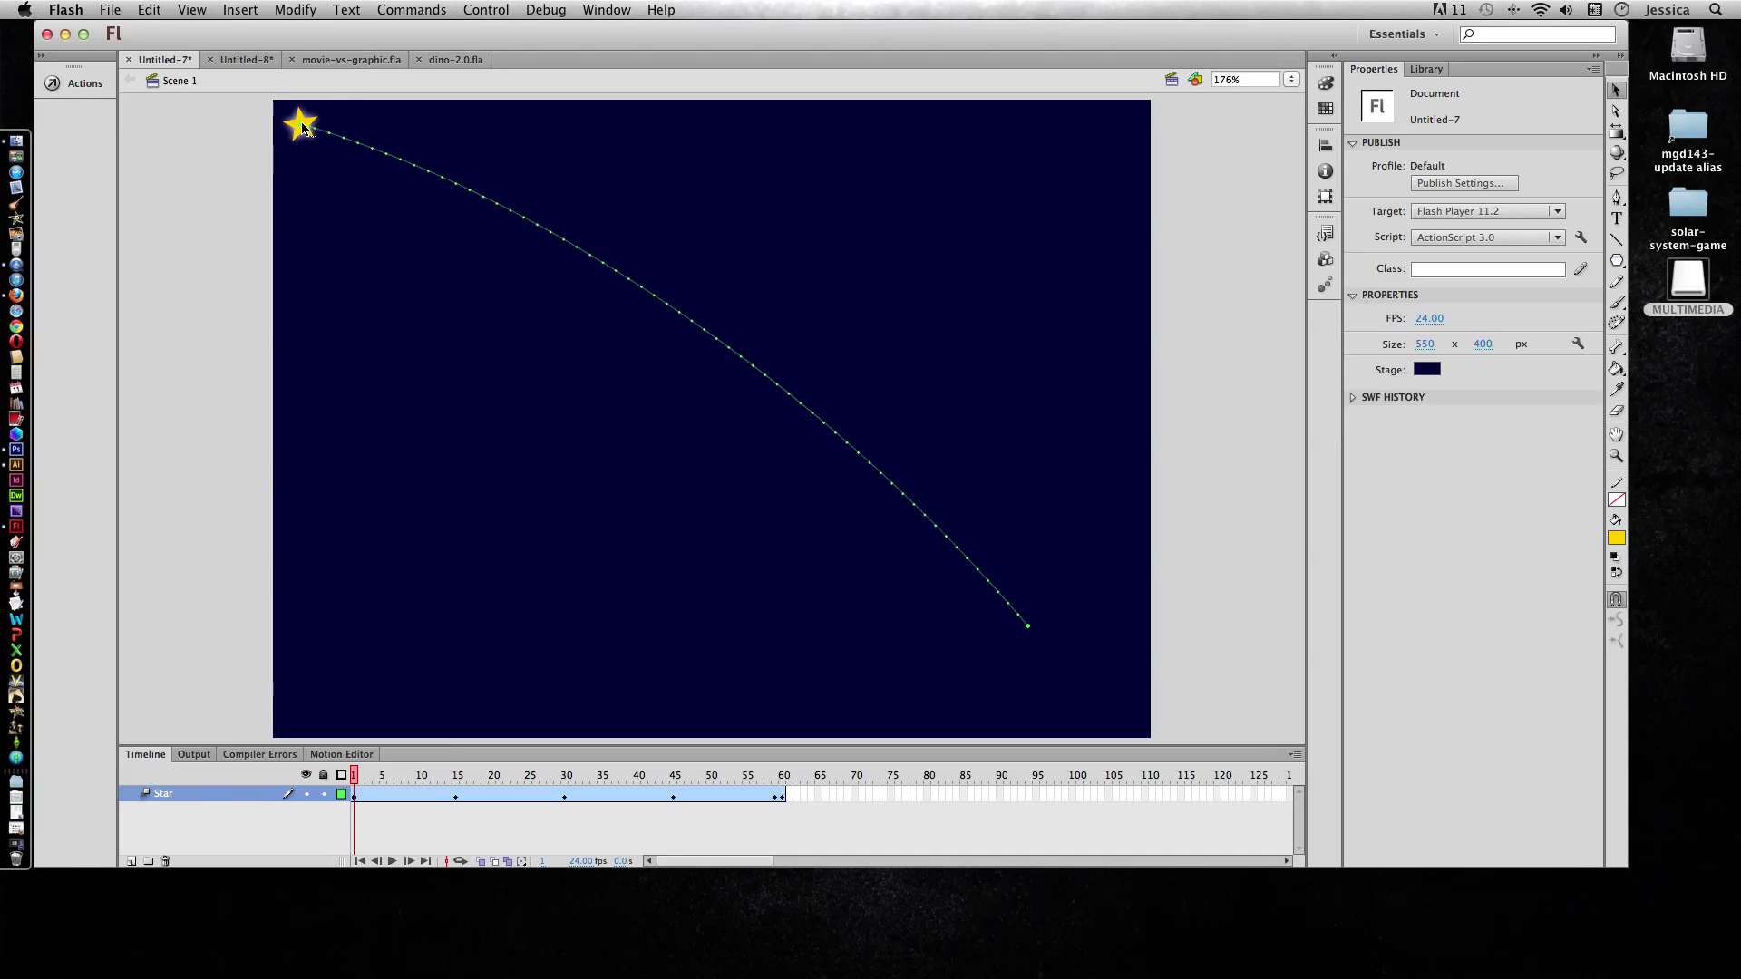
- Scrub the Untitled-7 timeline to preview the star turning green then orange along its path
drag(355, 780, 456, 778)
key(F6)
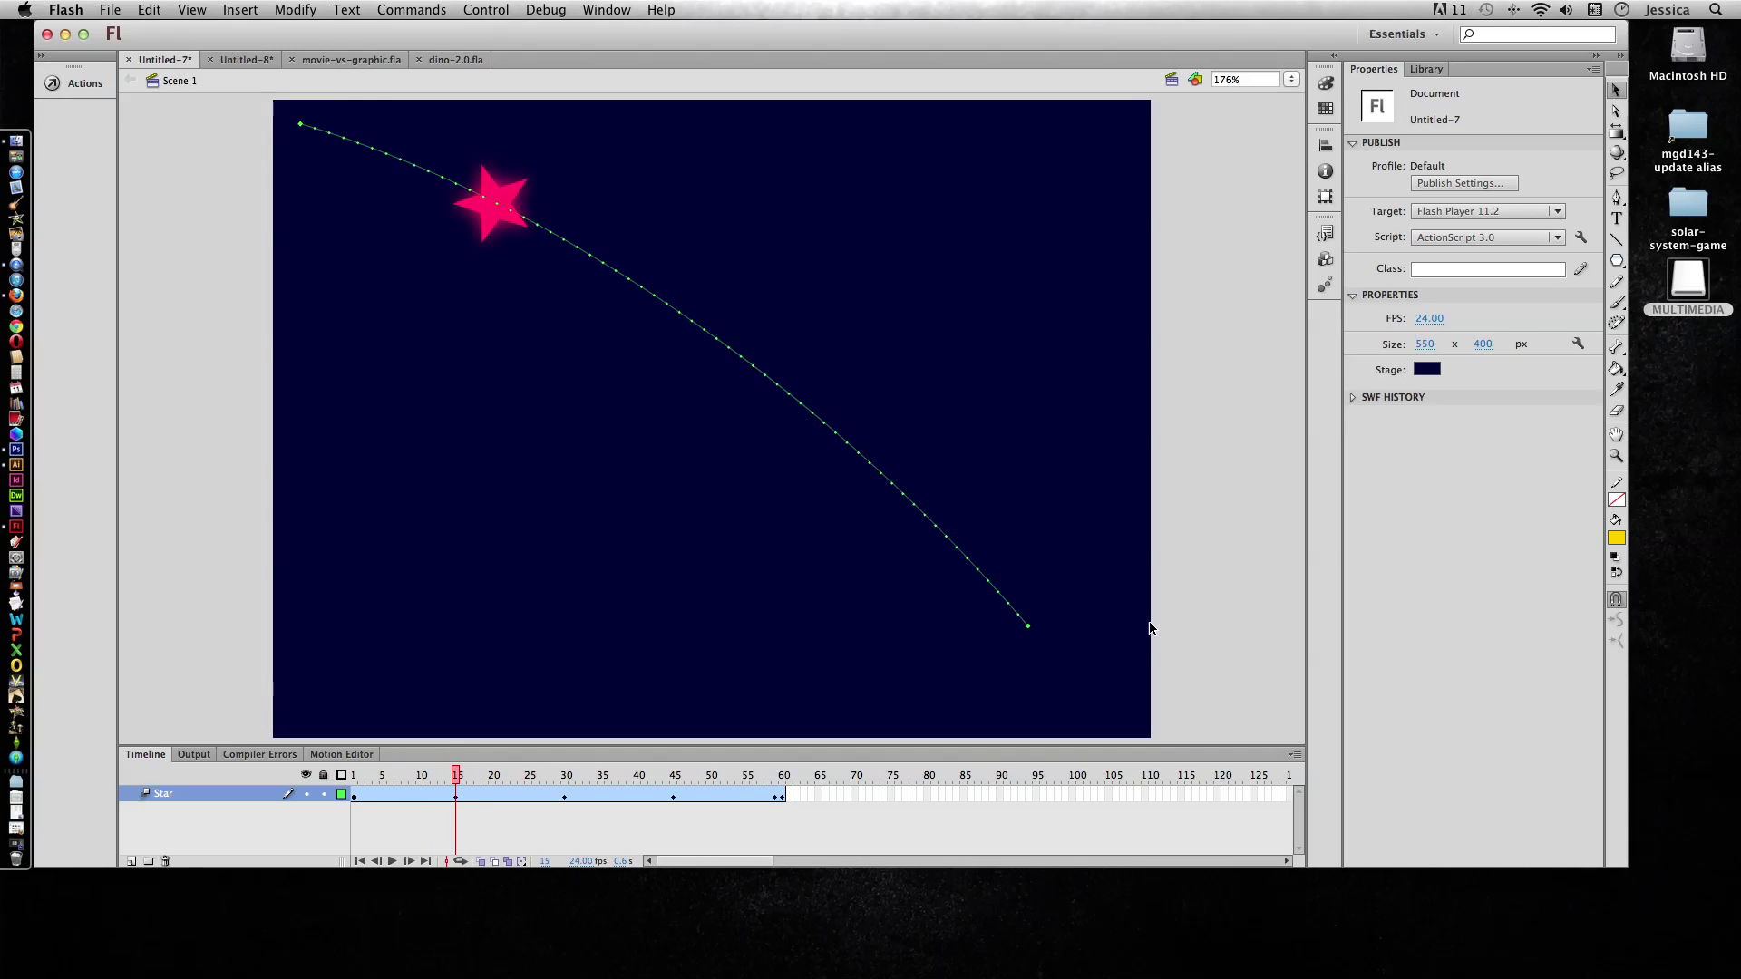
drag(457, 779, 781, 791)
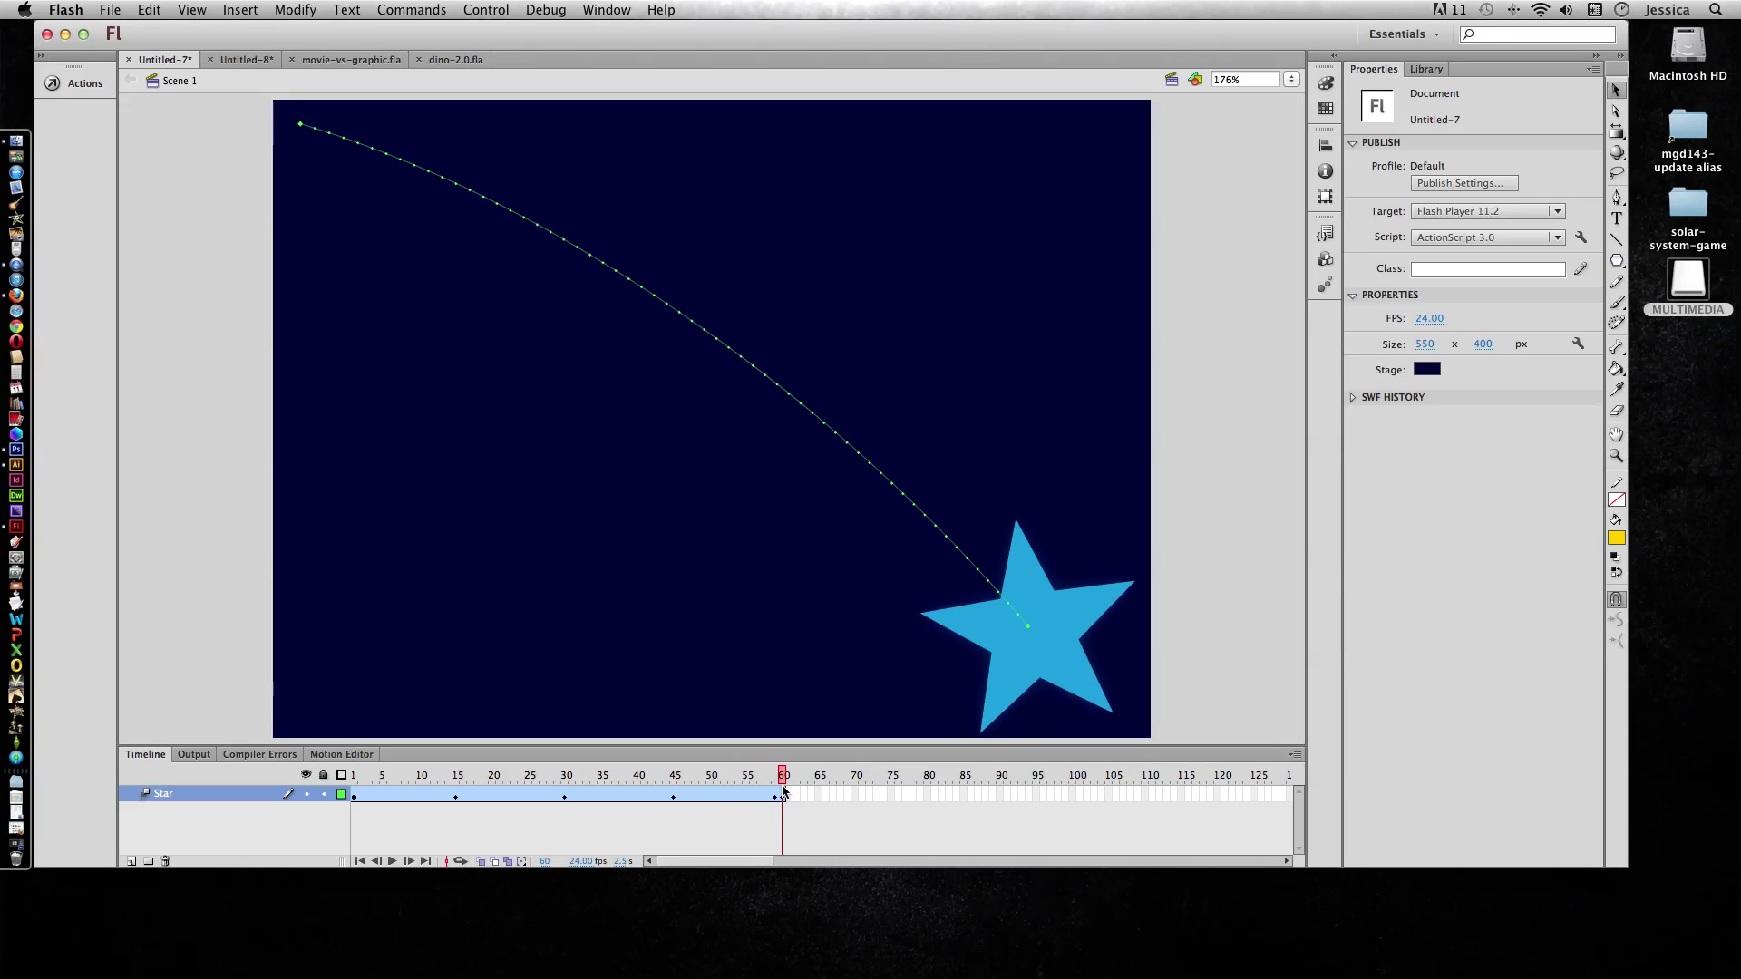
drag(783, 787, 674, 786)
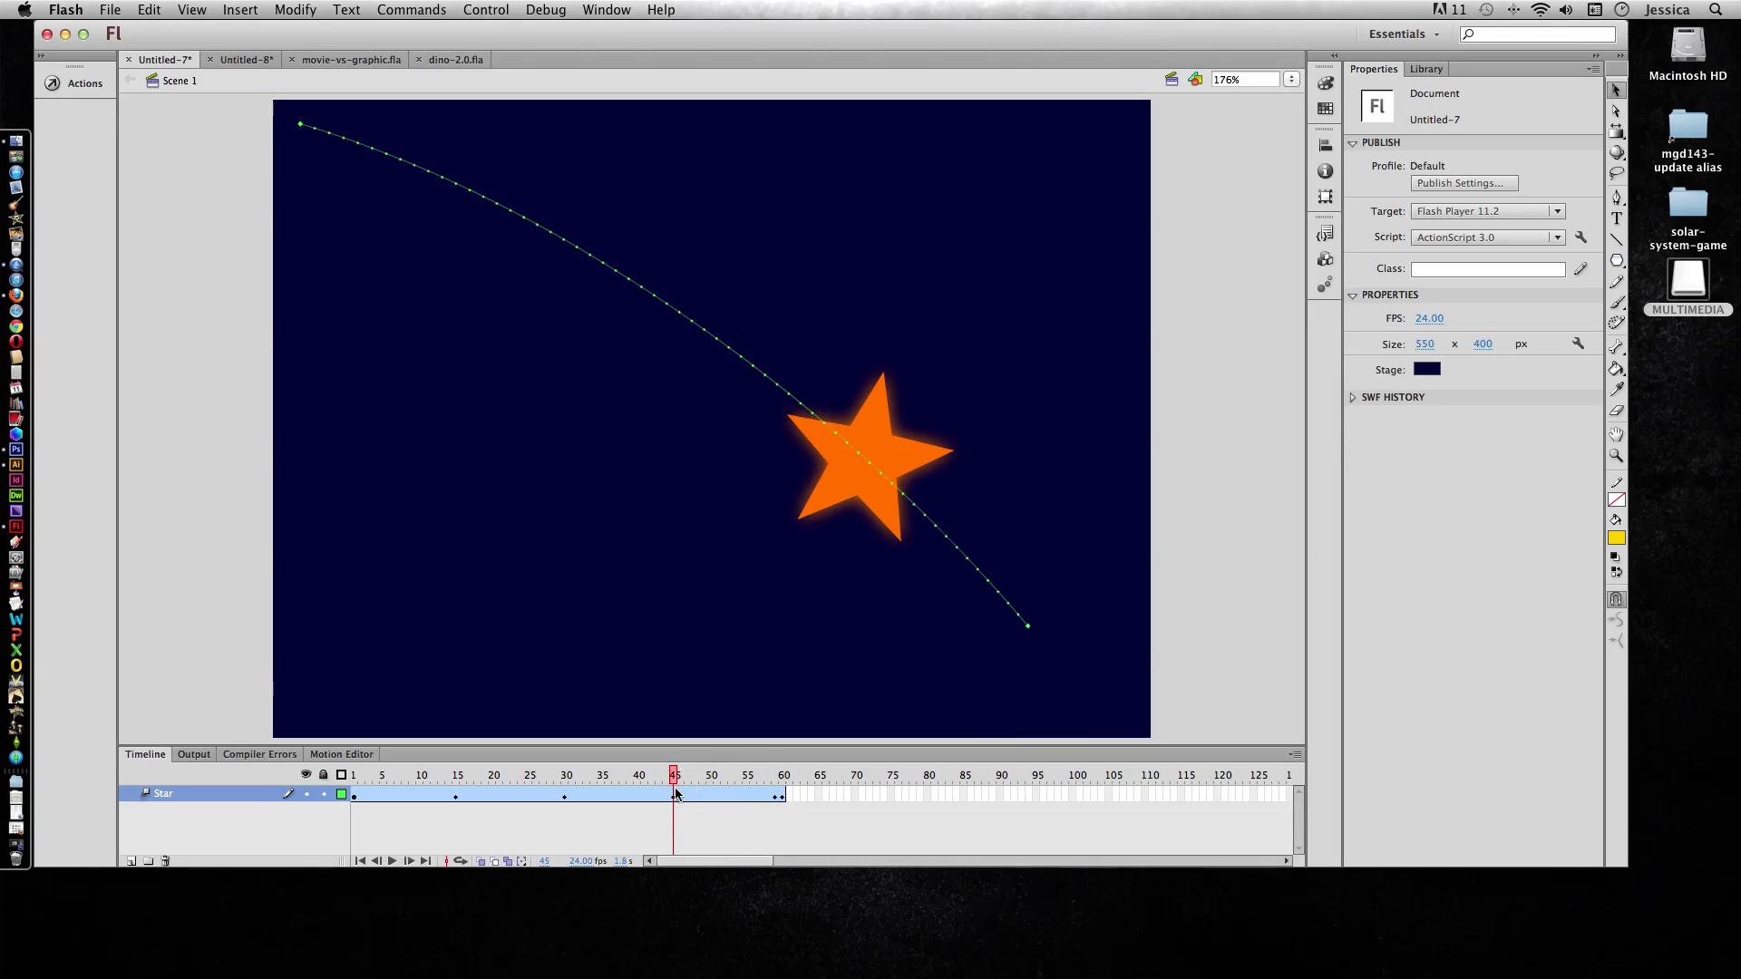
- Inspect the selected star's tint and glow, then view it at the end of its tween
click(874, 493)
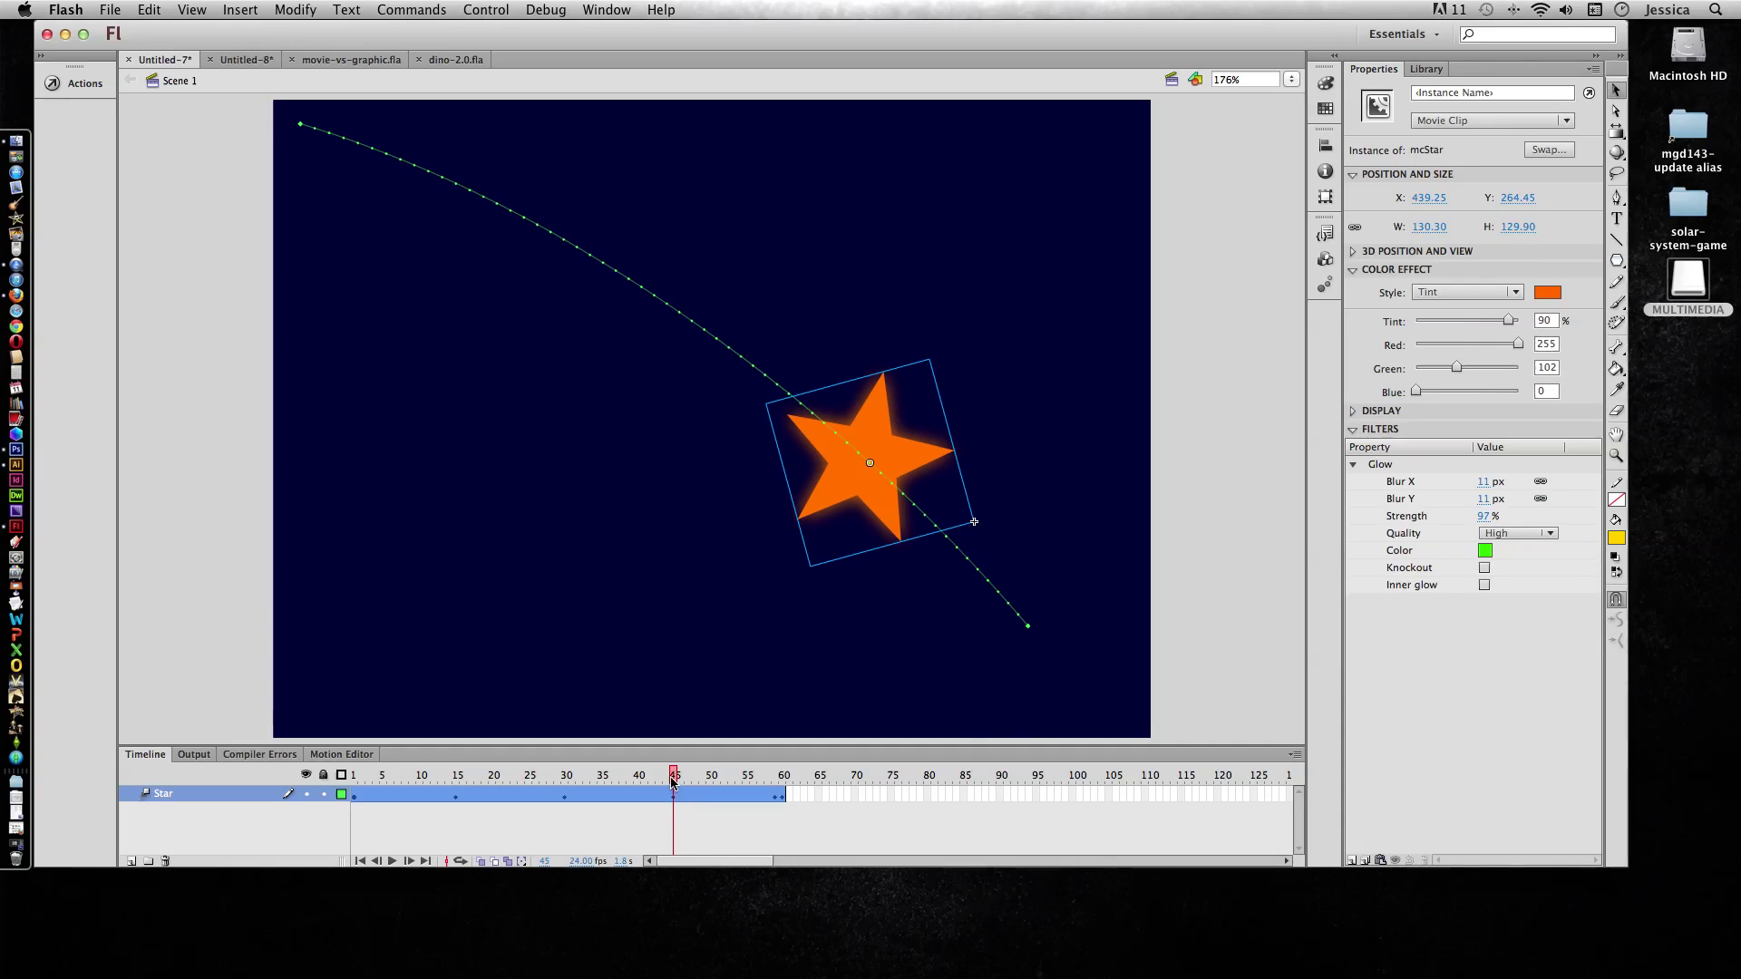
drag(673, 776, 783, 779)
click(1037, 662)
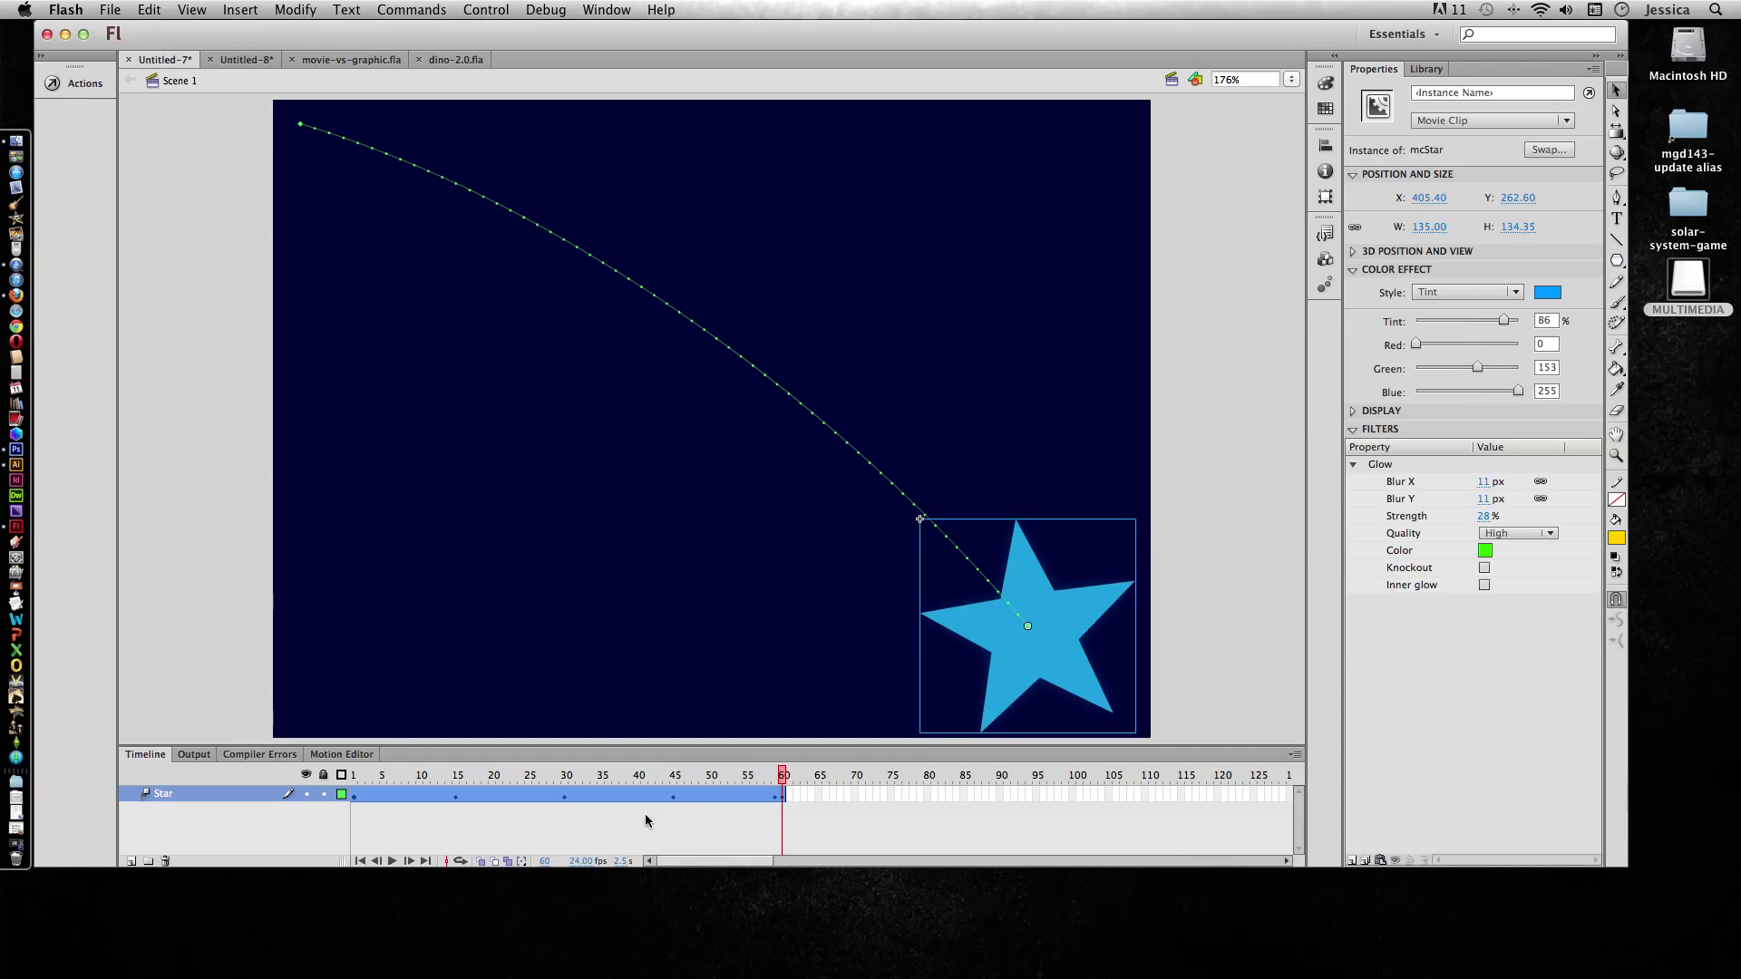
- In Untitled-8, convert the yellow star into a movie clip symbol named mcStar
click(223, 59)
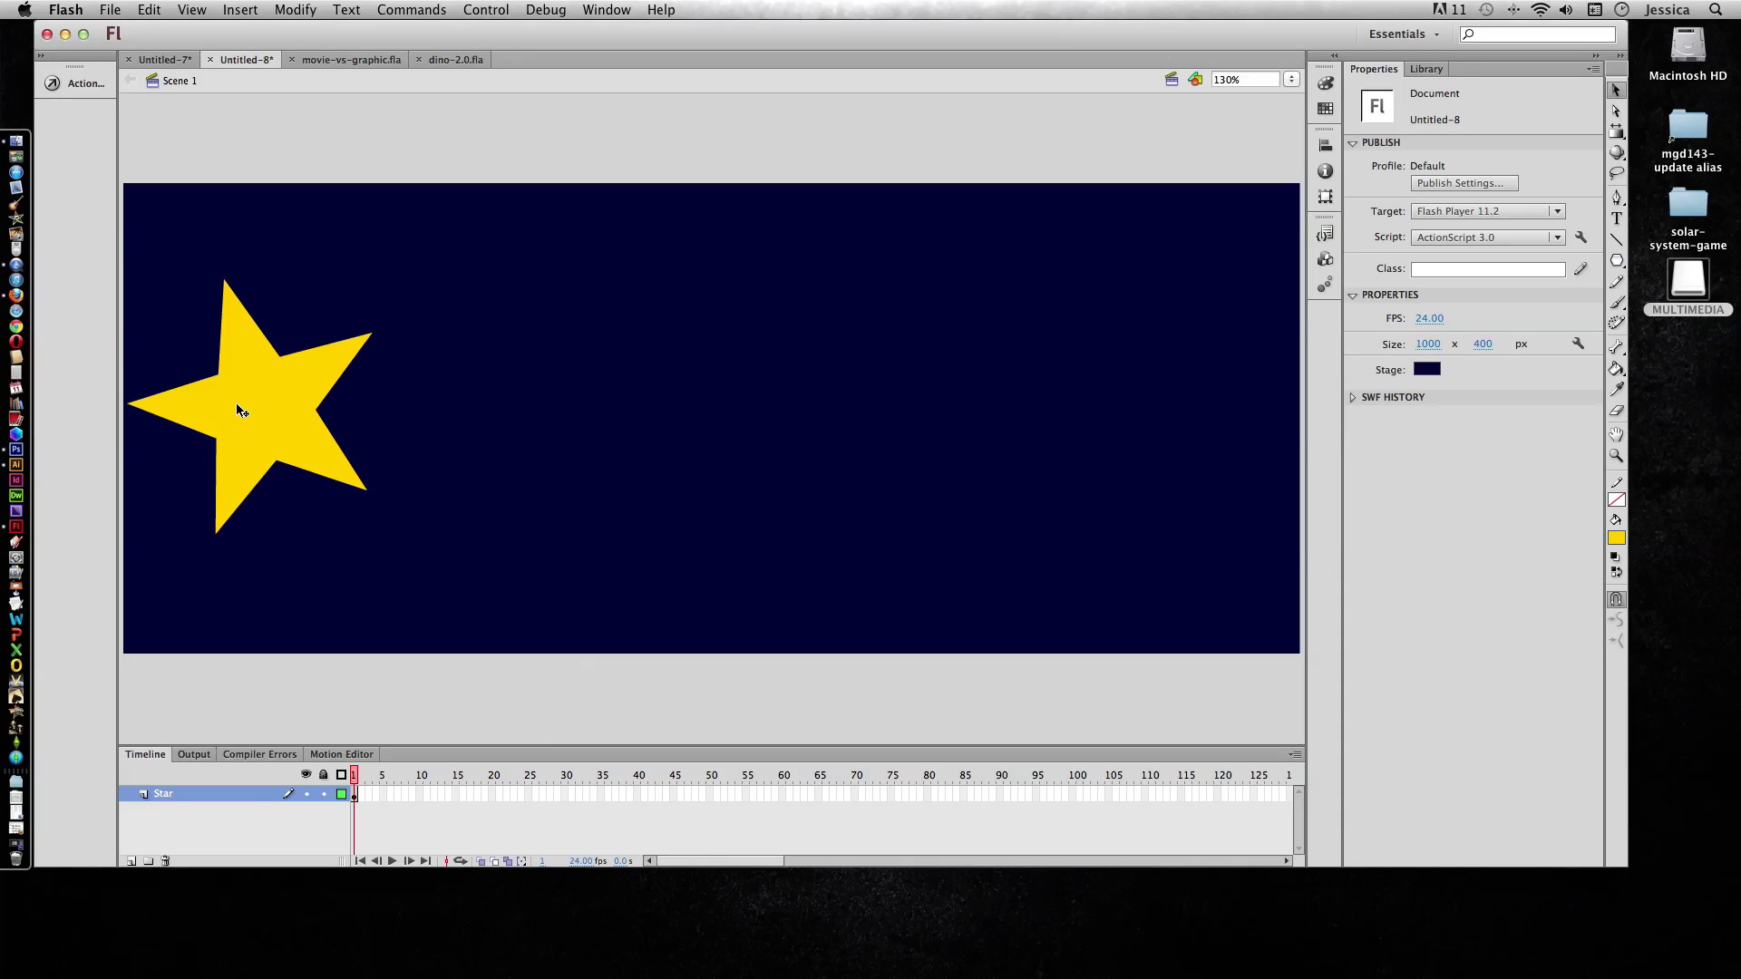
click(263, 421)
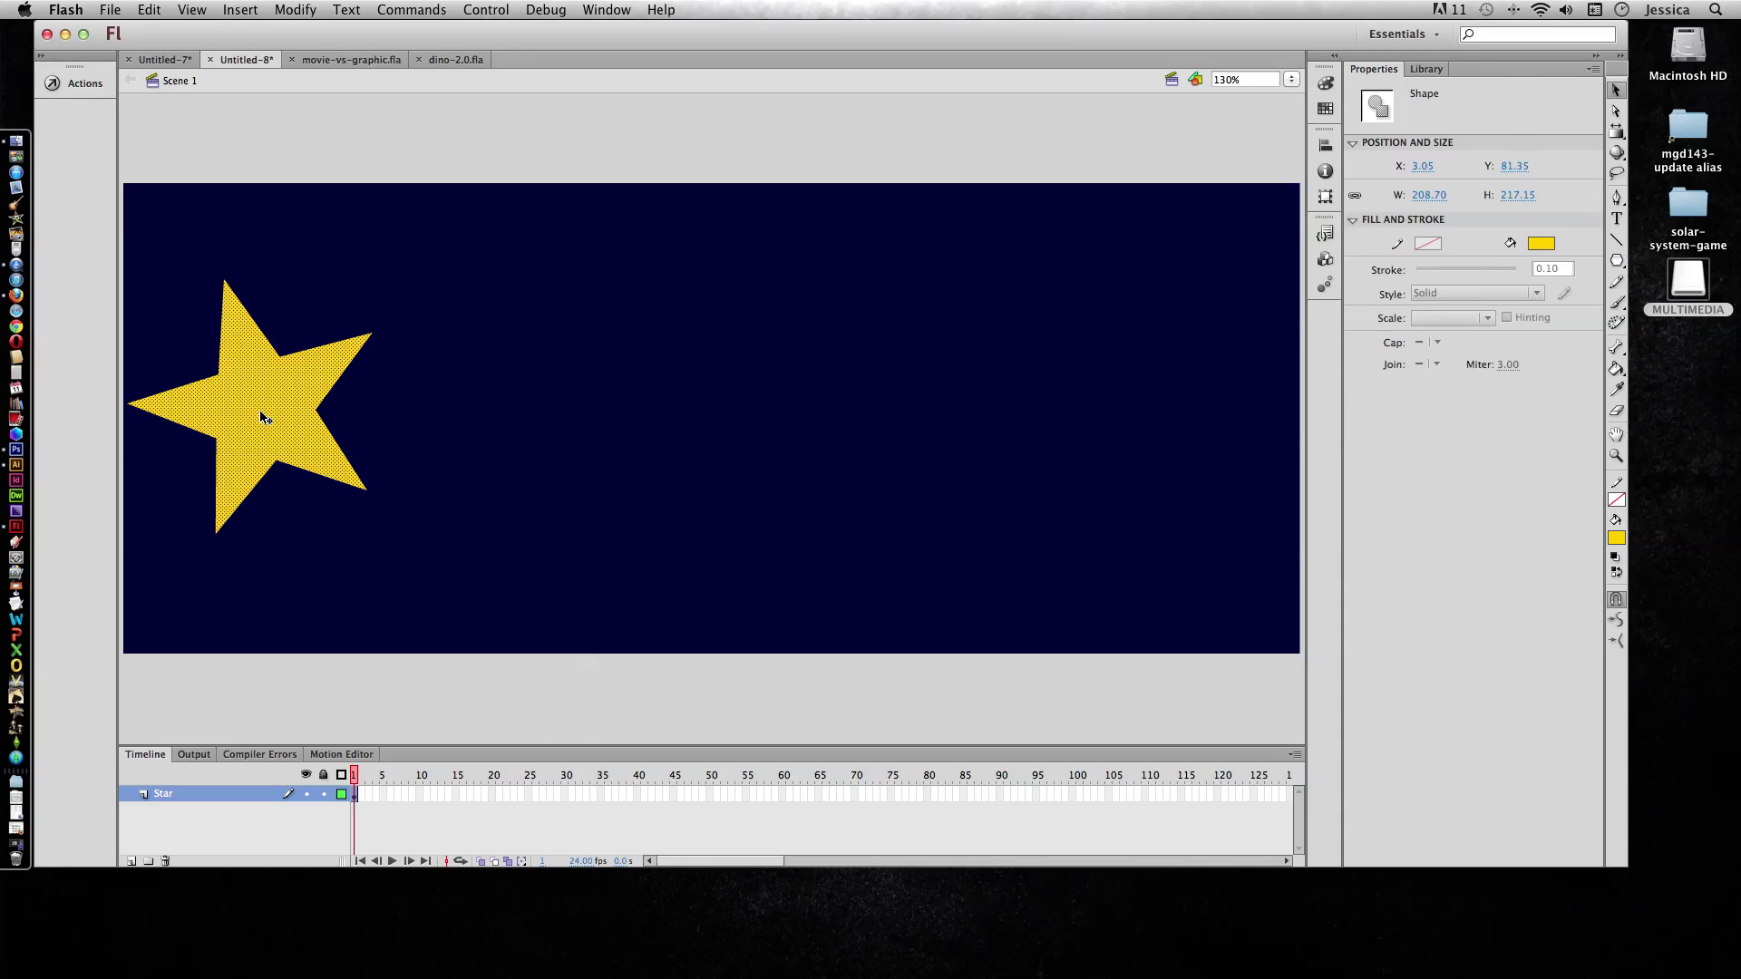
click(284, 17)
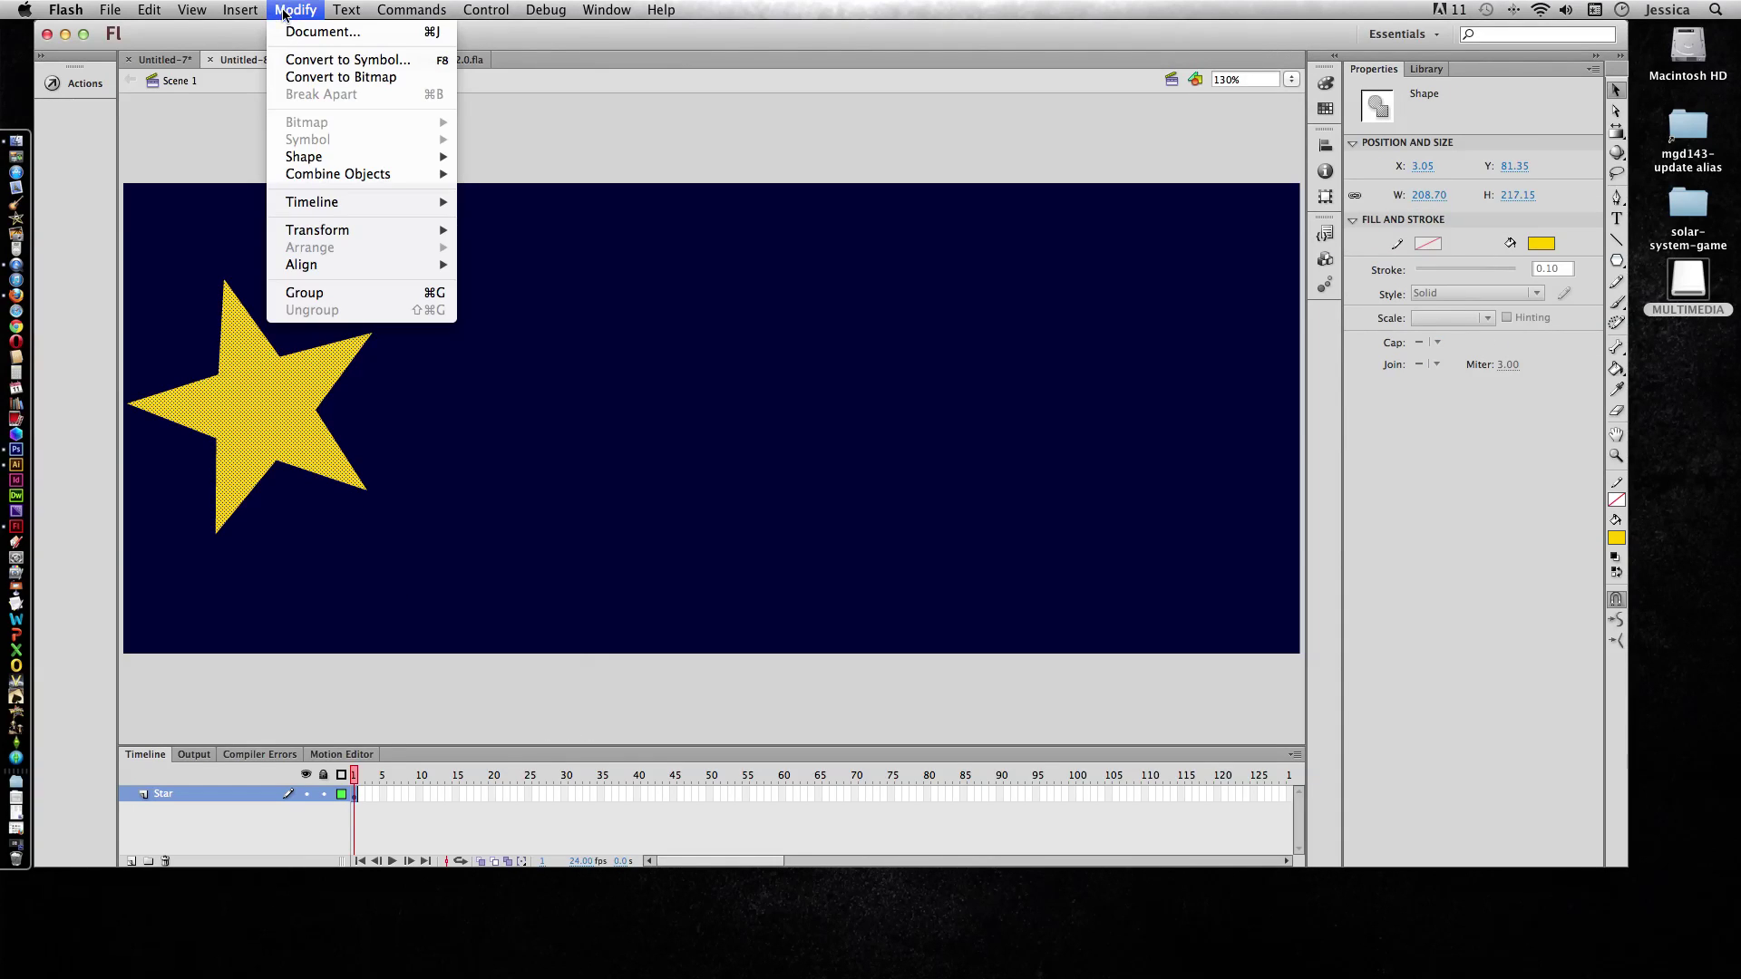
click(313, 60)
text(md)
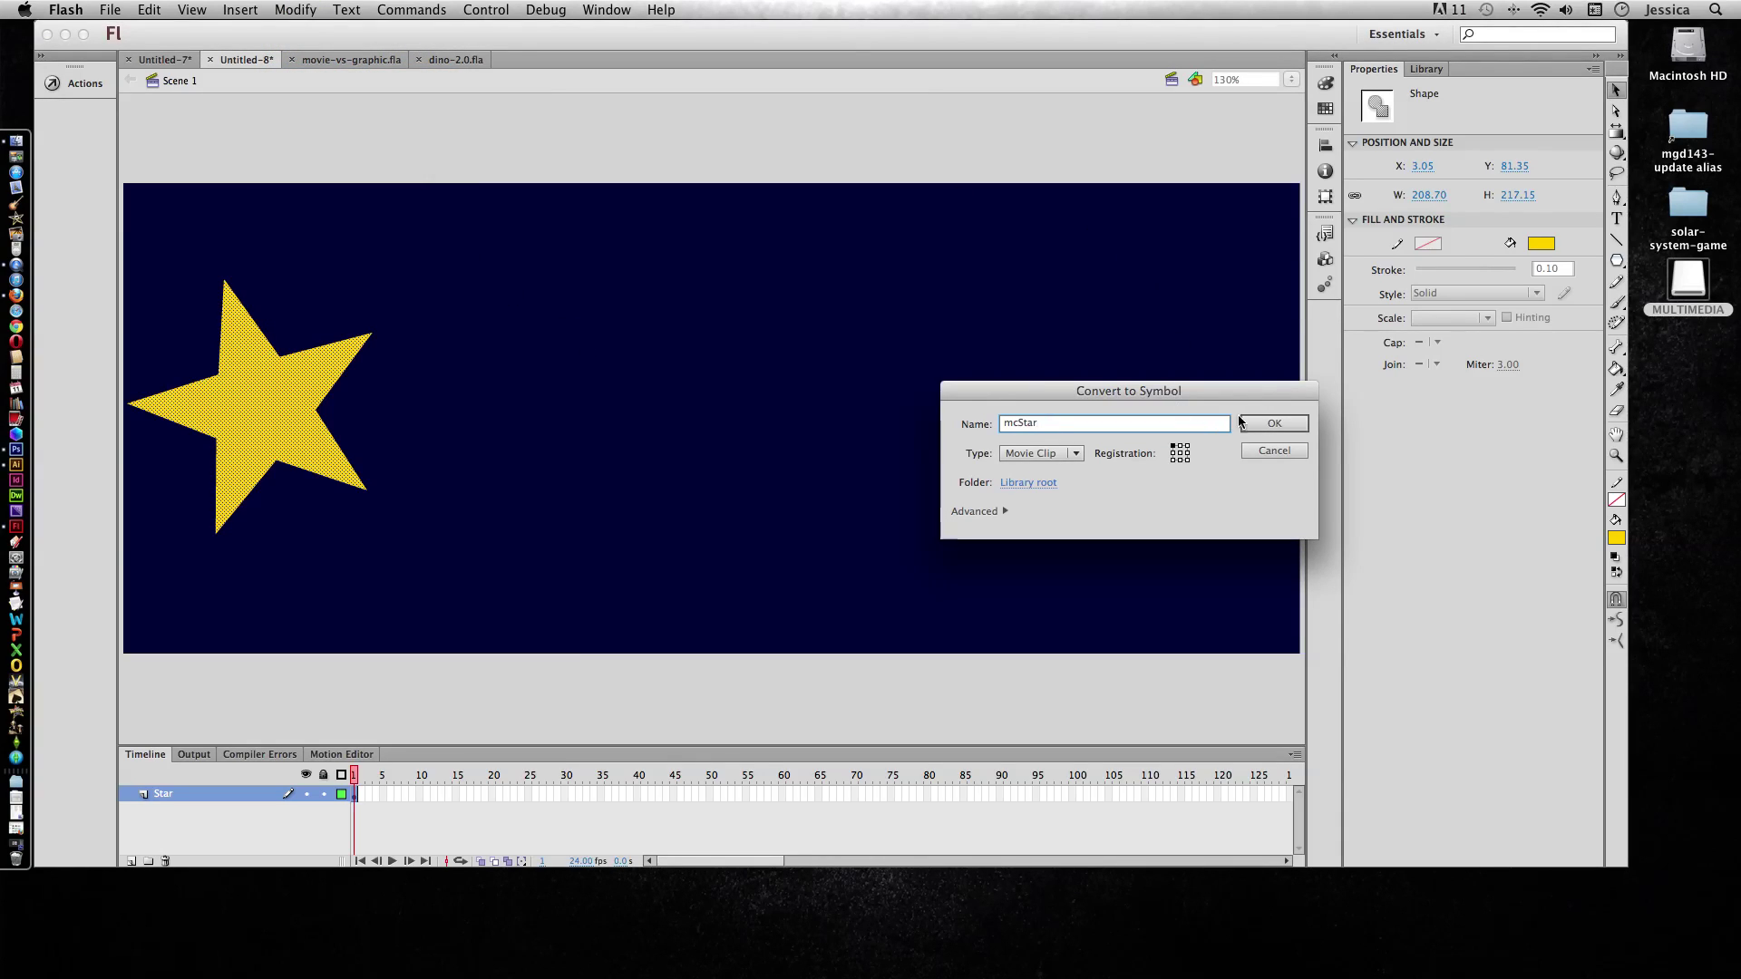
click(1258, 423)
- Add a motion tween to the star and extend its span to frame 60
click(245, 12)
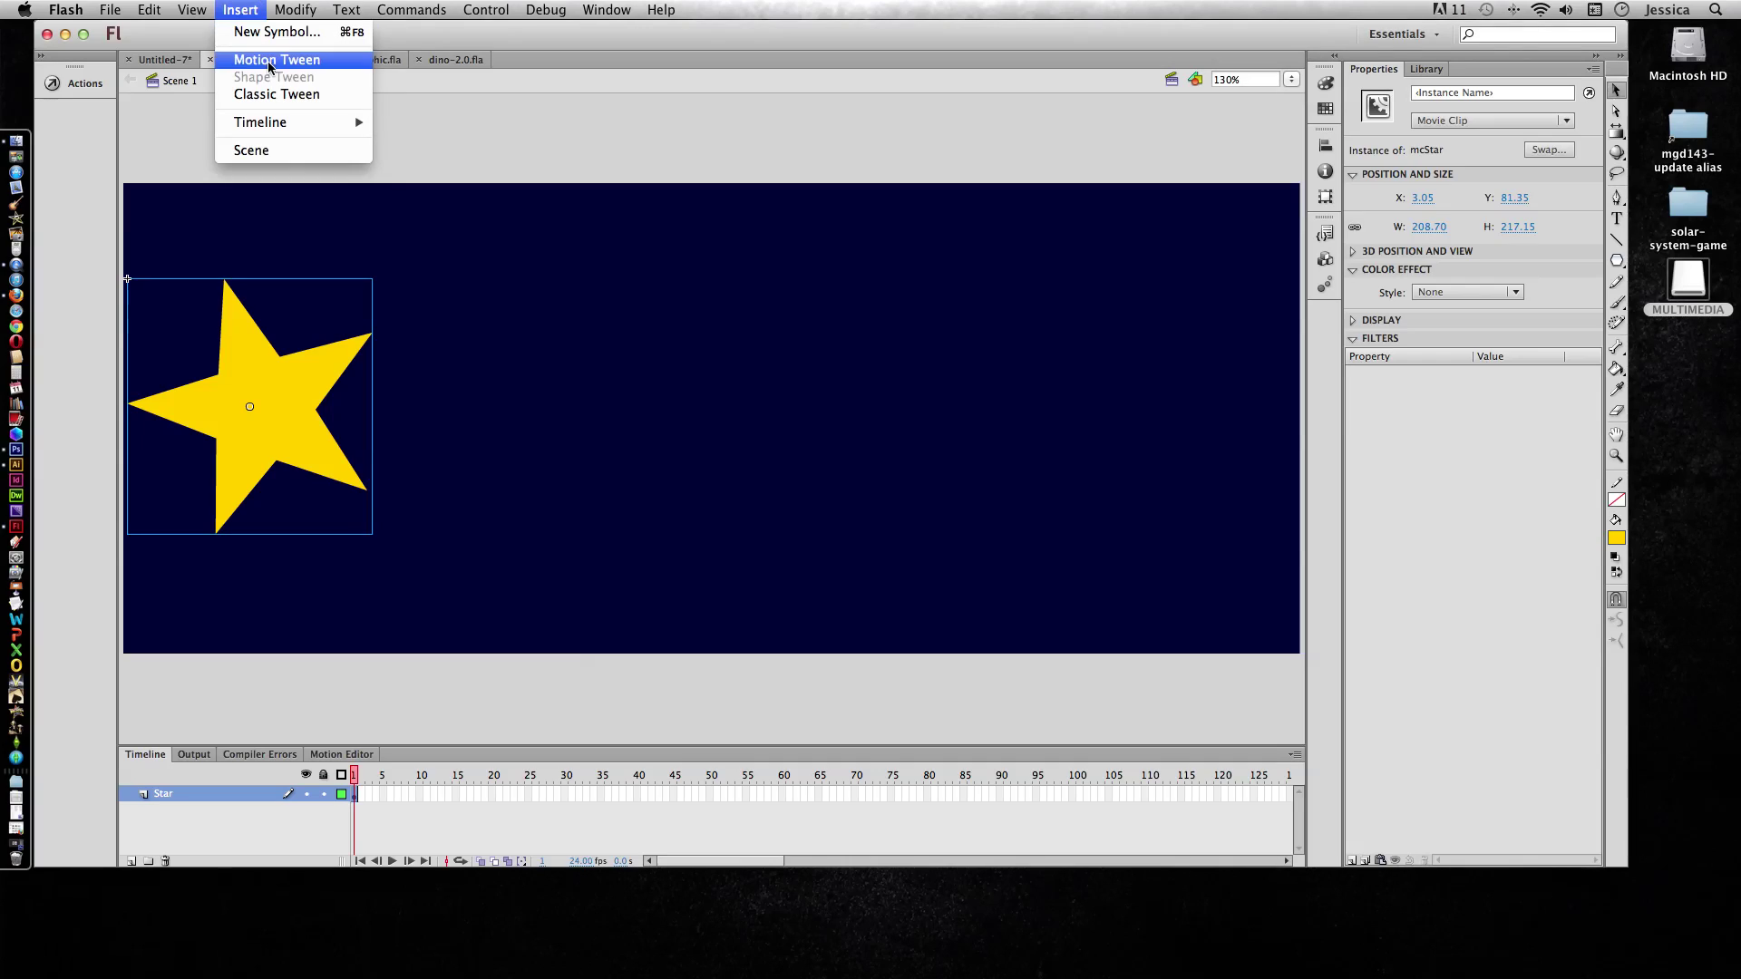
click(271, 66)
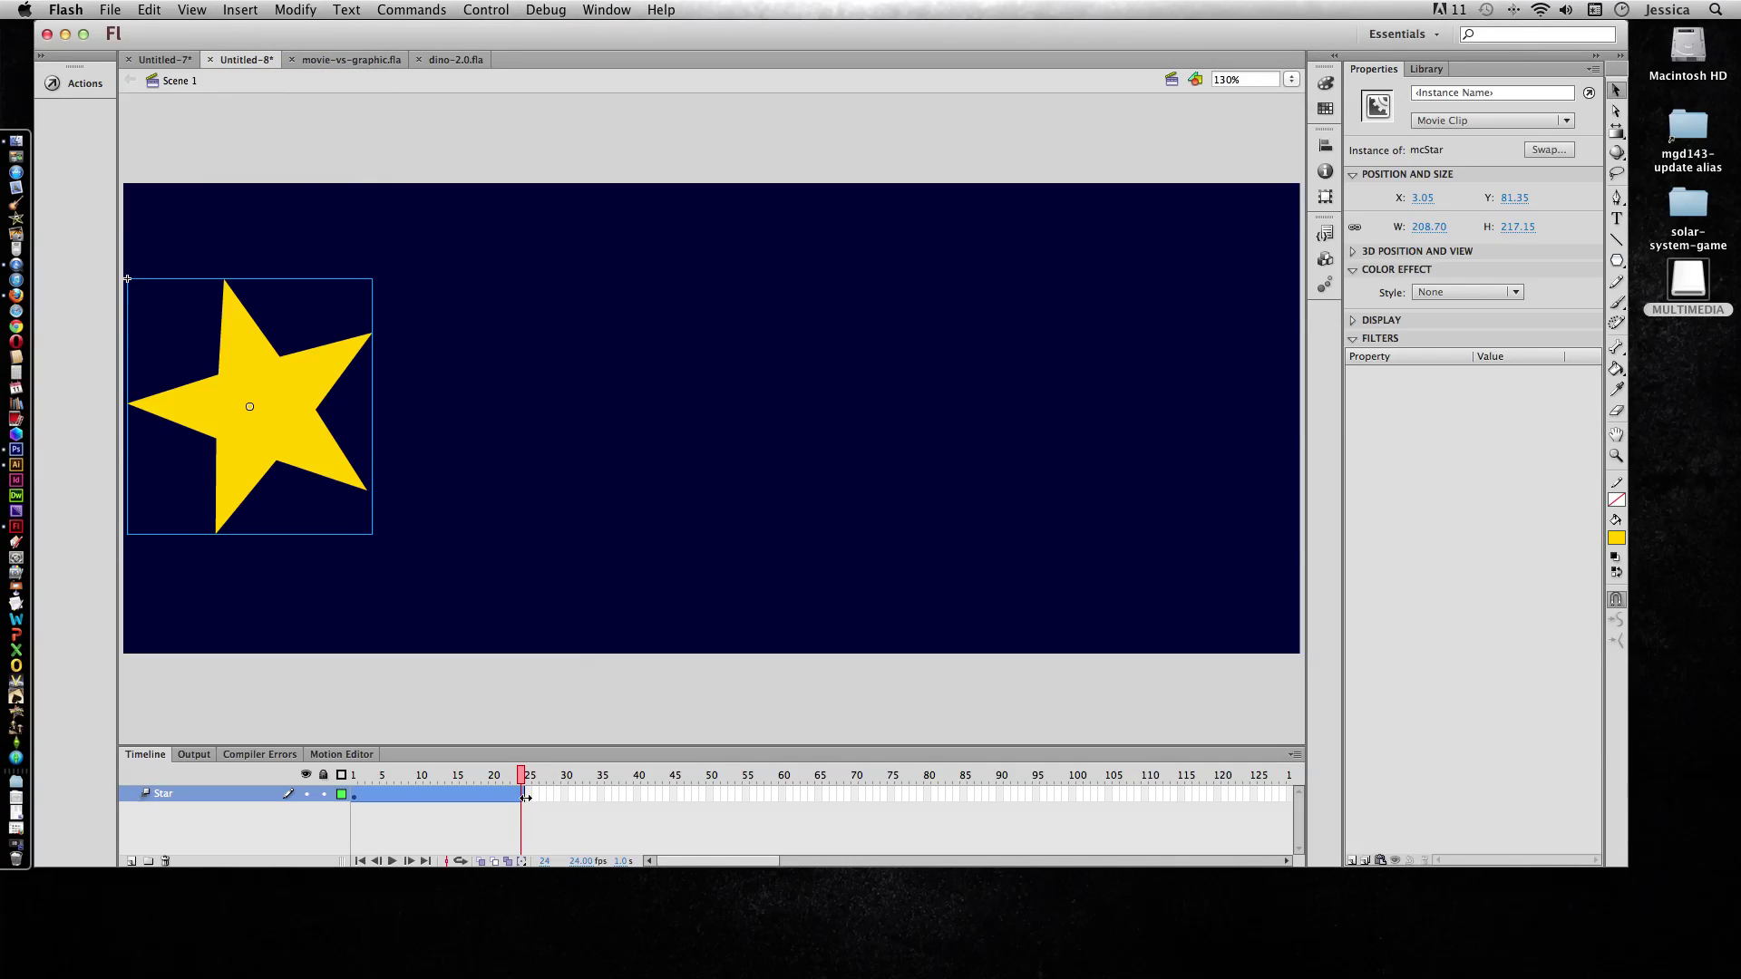
drag(558, 798, 785, 798)
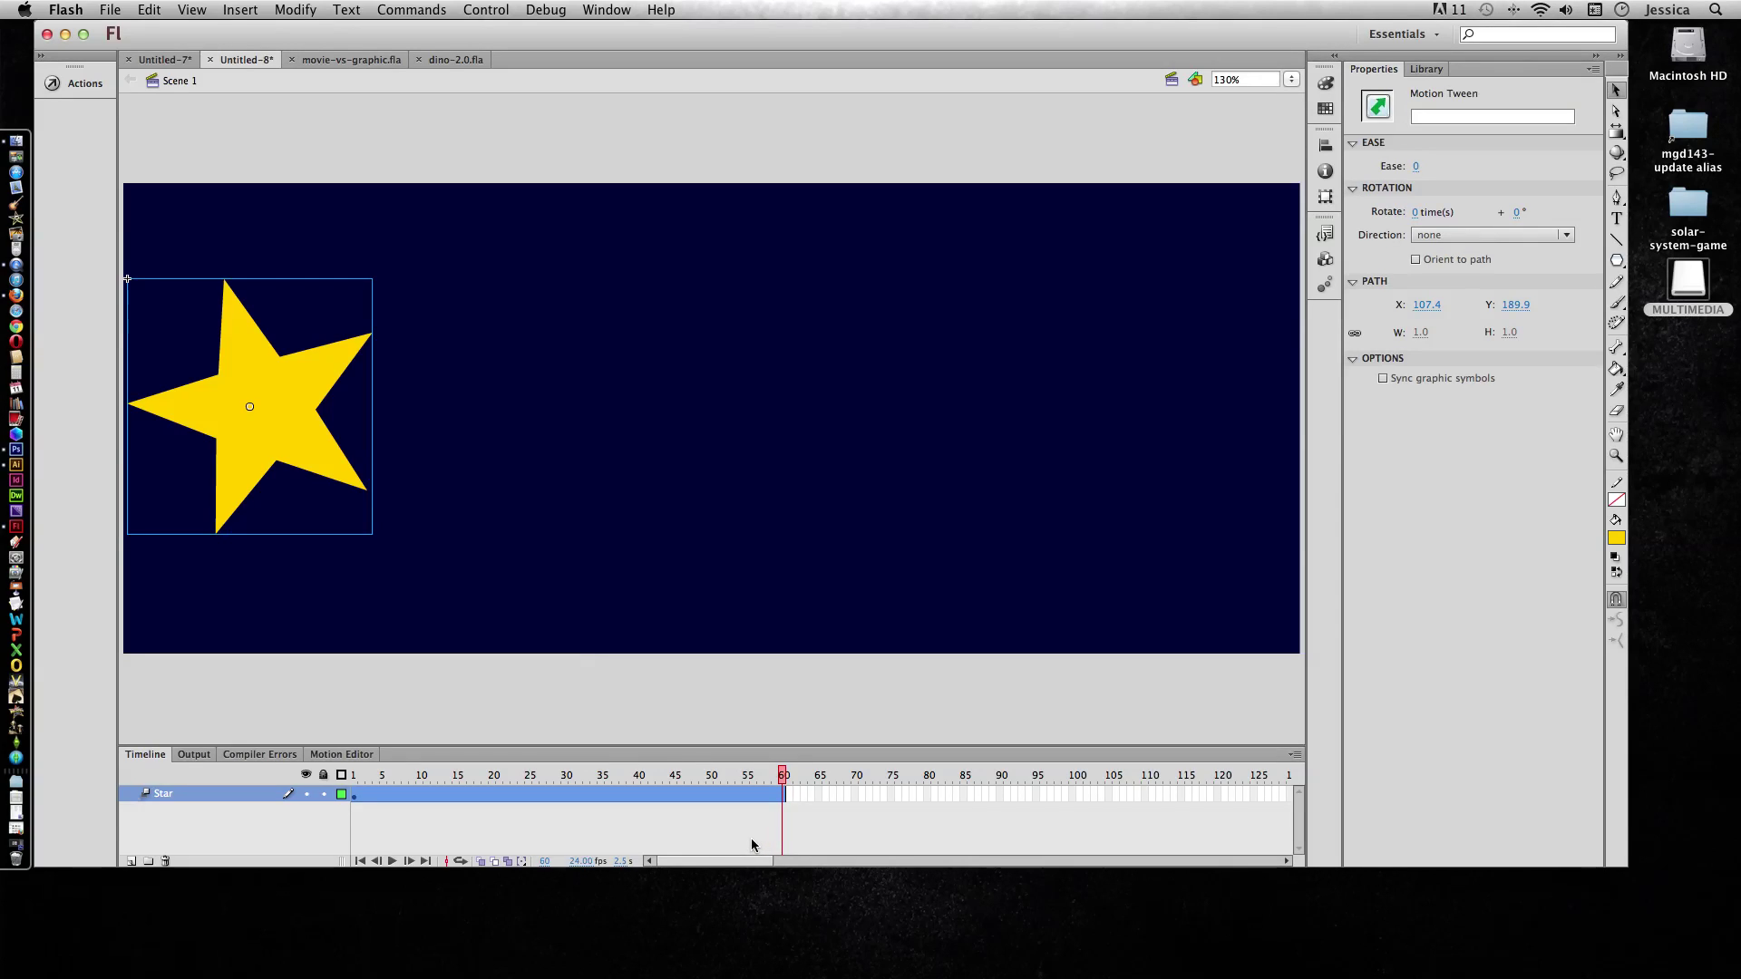
click(618, 810)
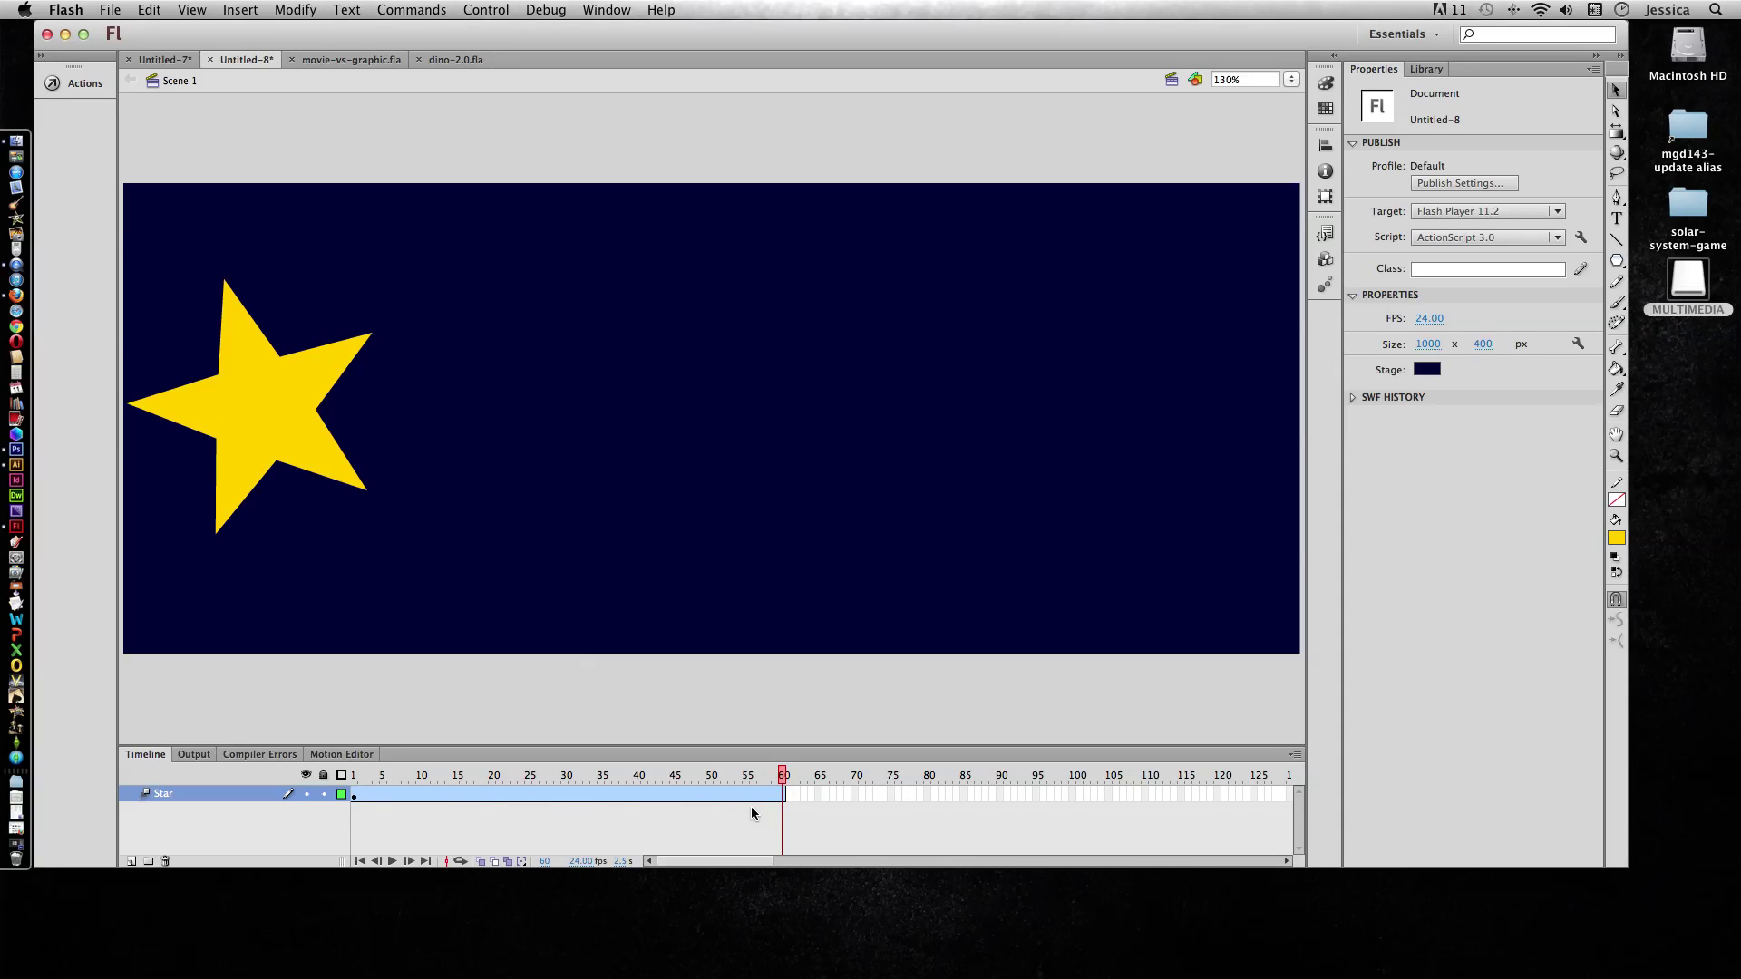
- Show the Motion Editor enlarged with the star's tween properties loaded
click(331, 758)
drag(406, 745, 419, 594)
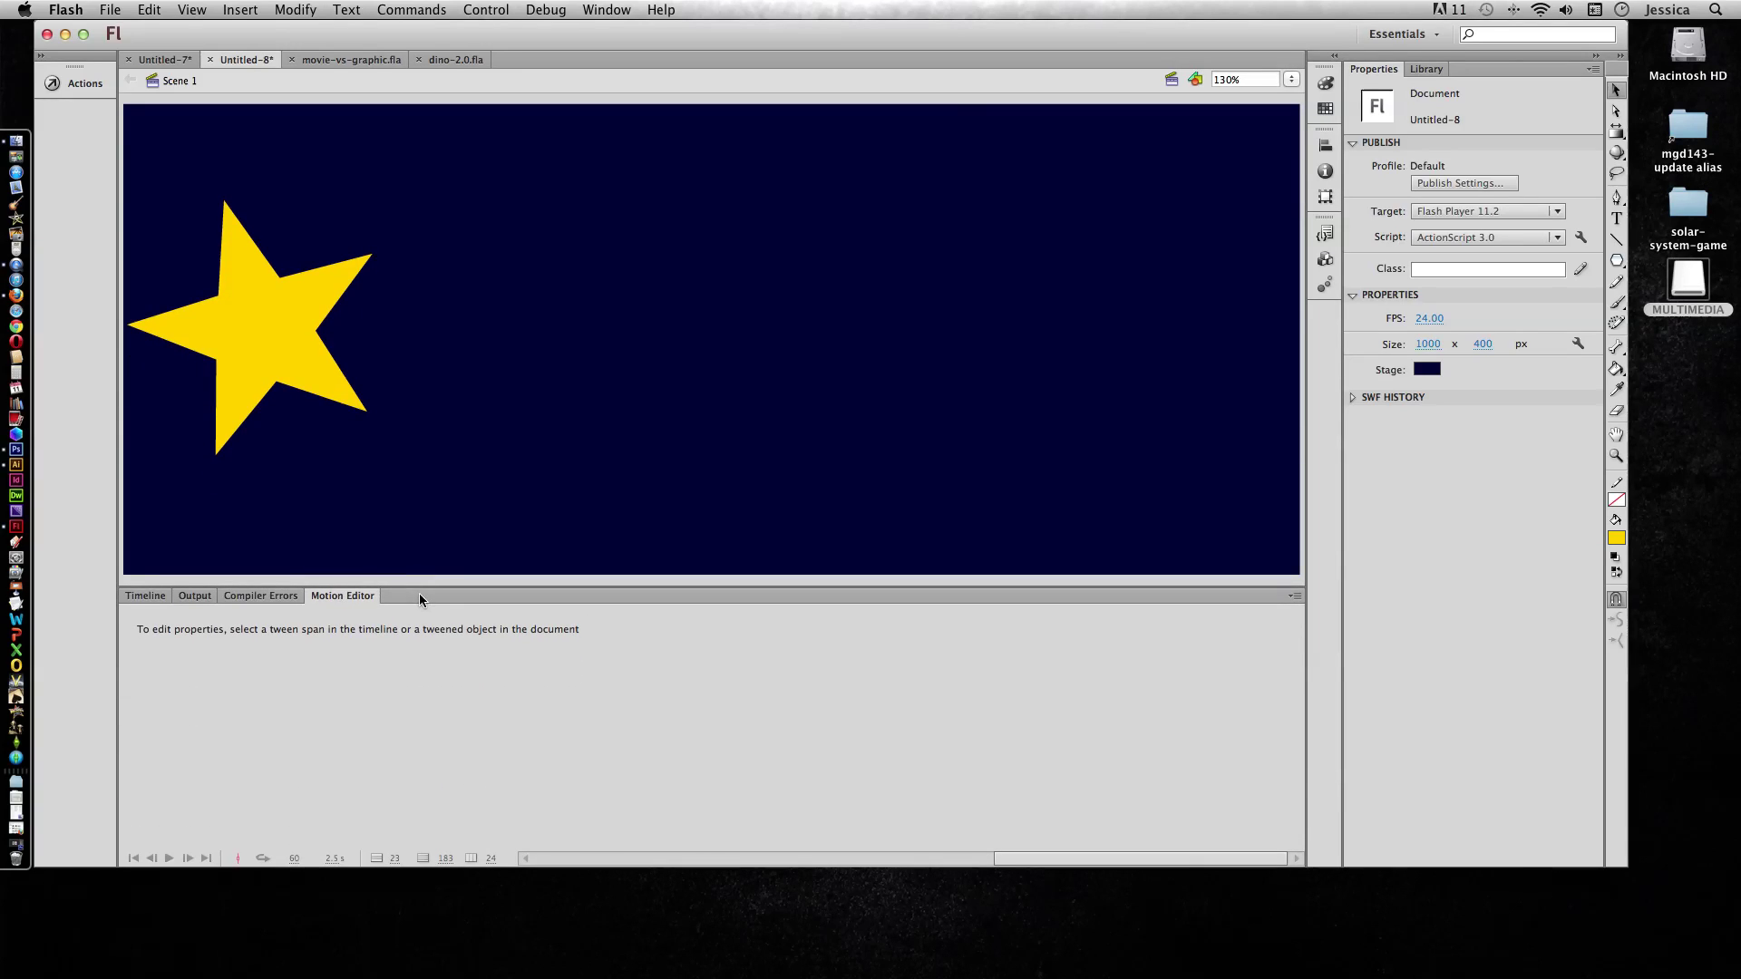
click(256, 324)
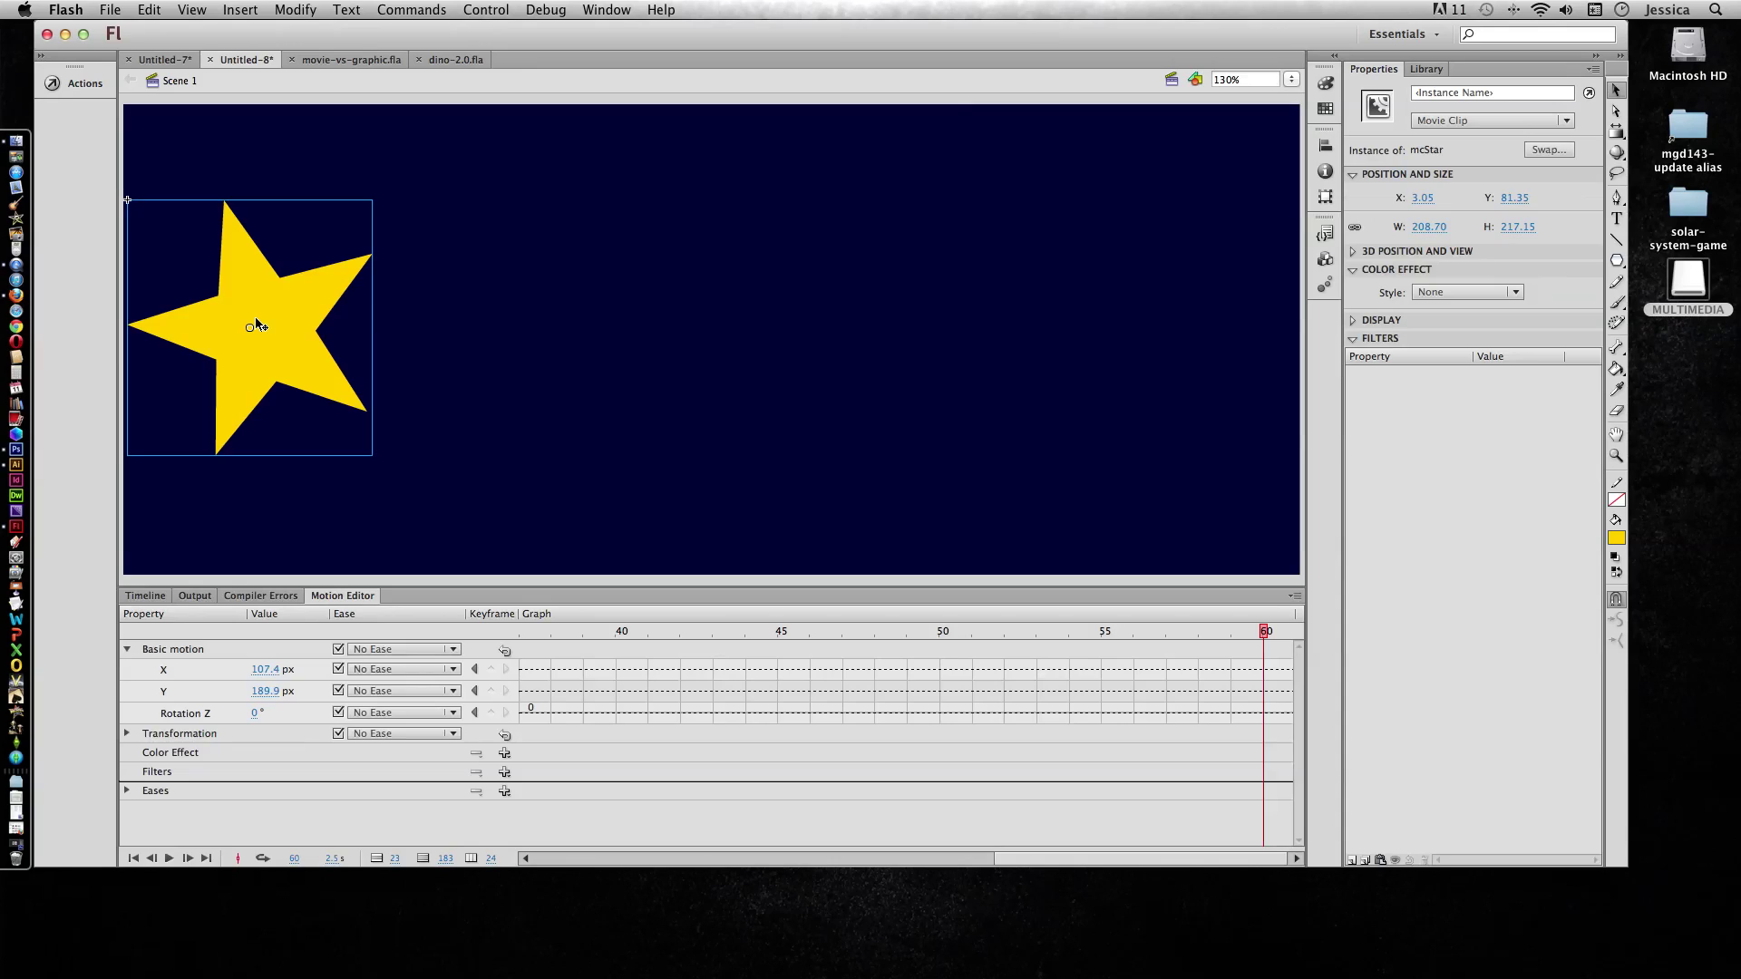
- Expand and collapse the Basic motion and Transformation property groups to review them
click(127, 648)
click(126, 669)
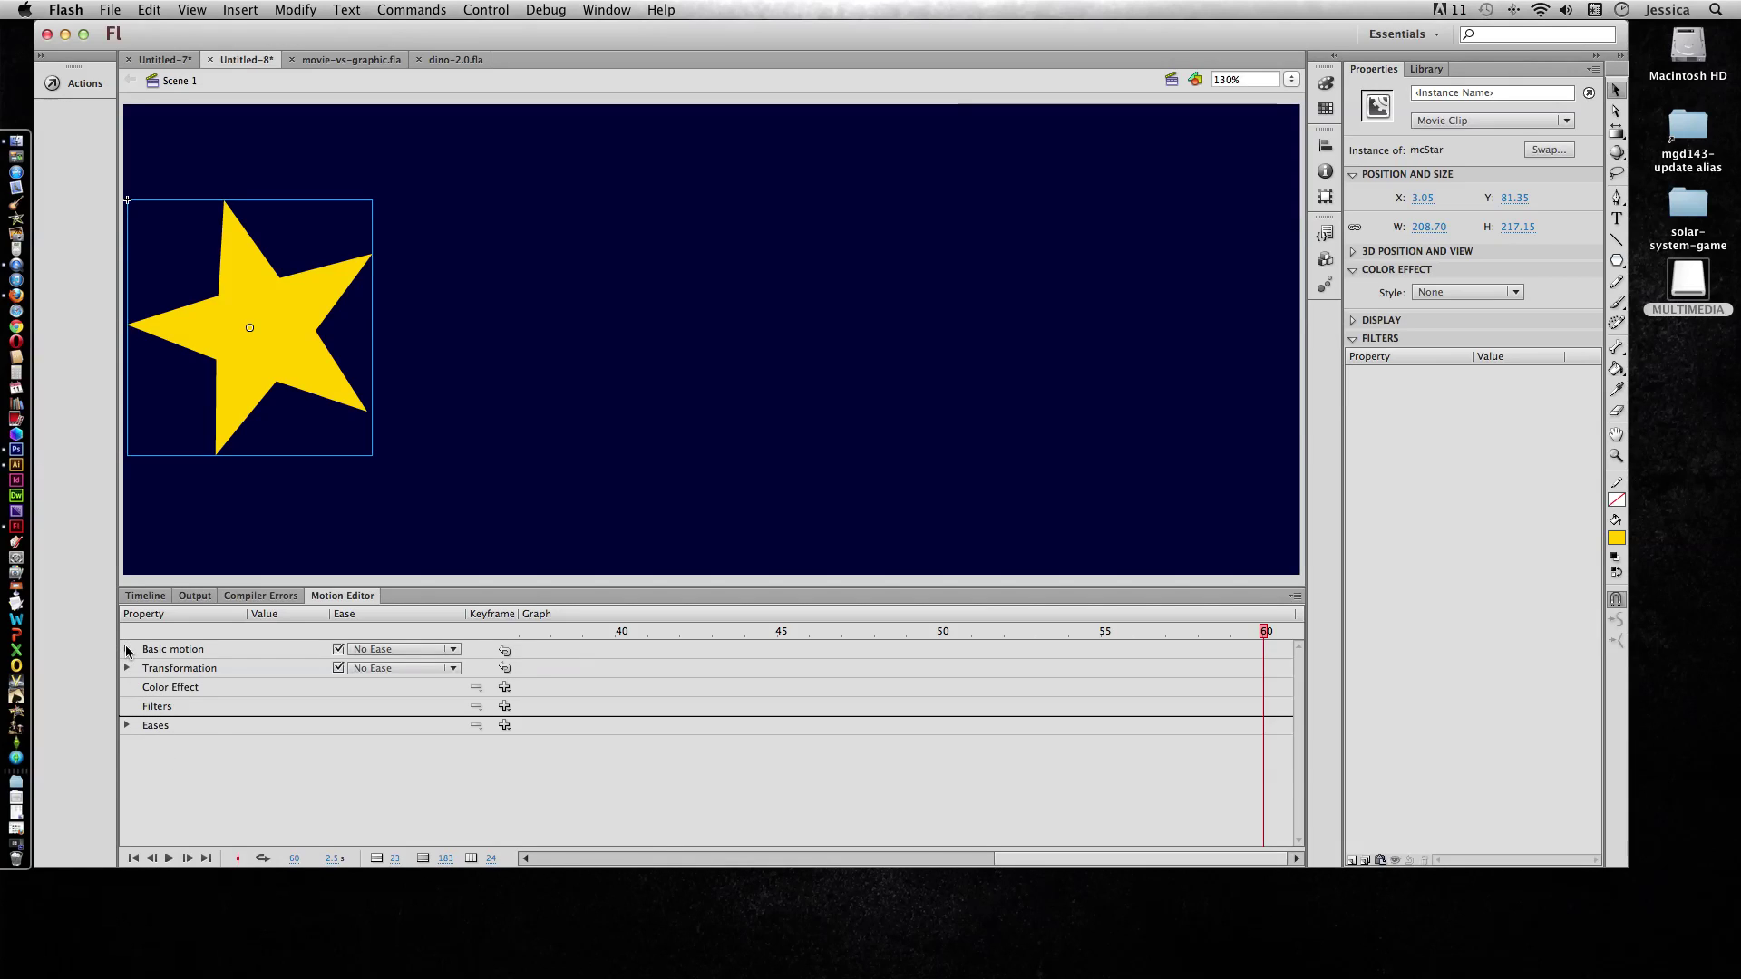
click(126, 648)
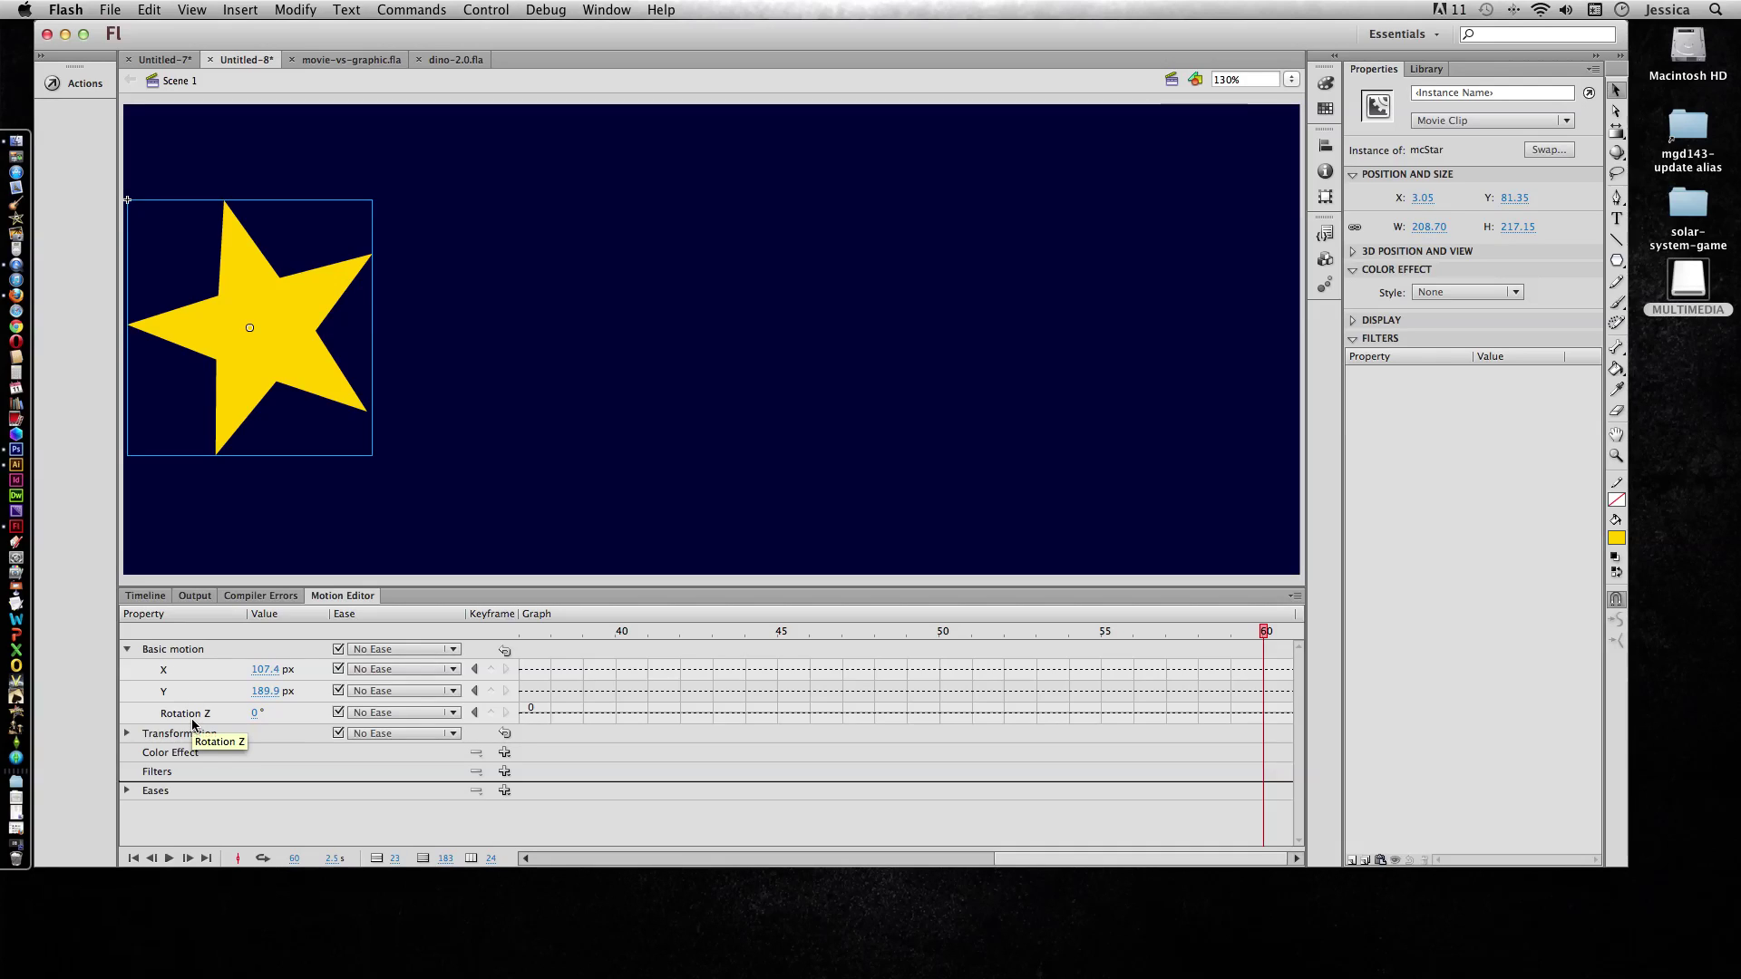
click(126, 734)
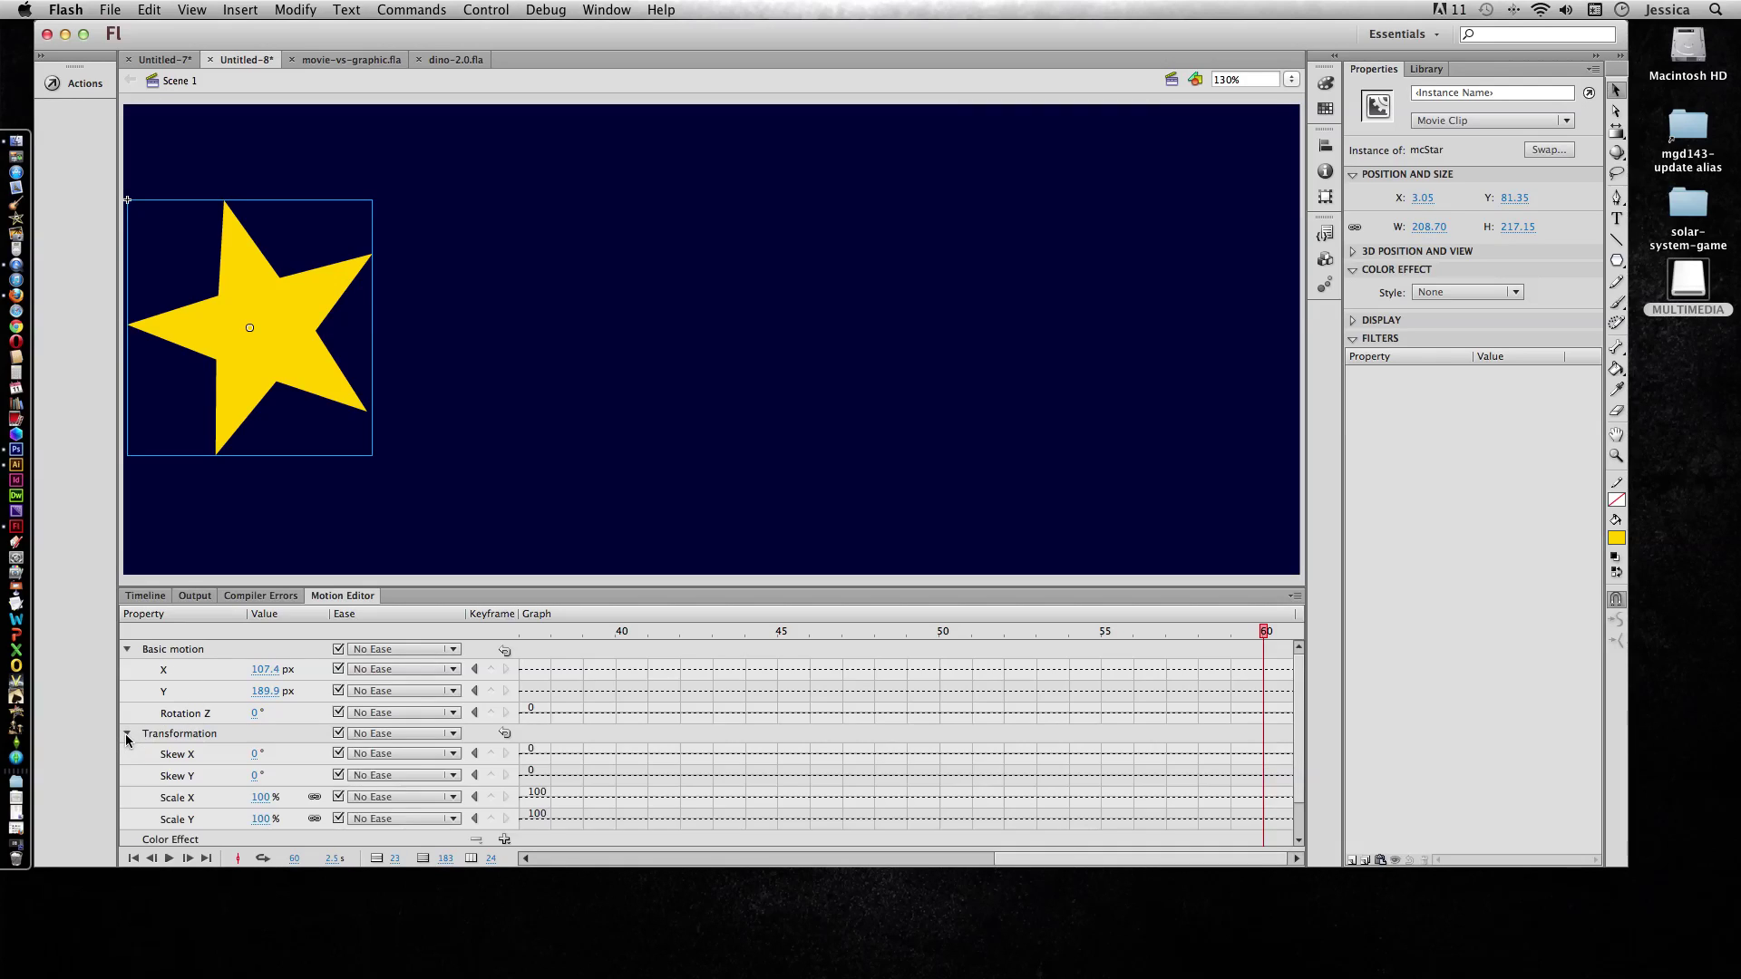
scroll(240, 763, down, 1)
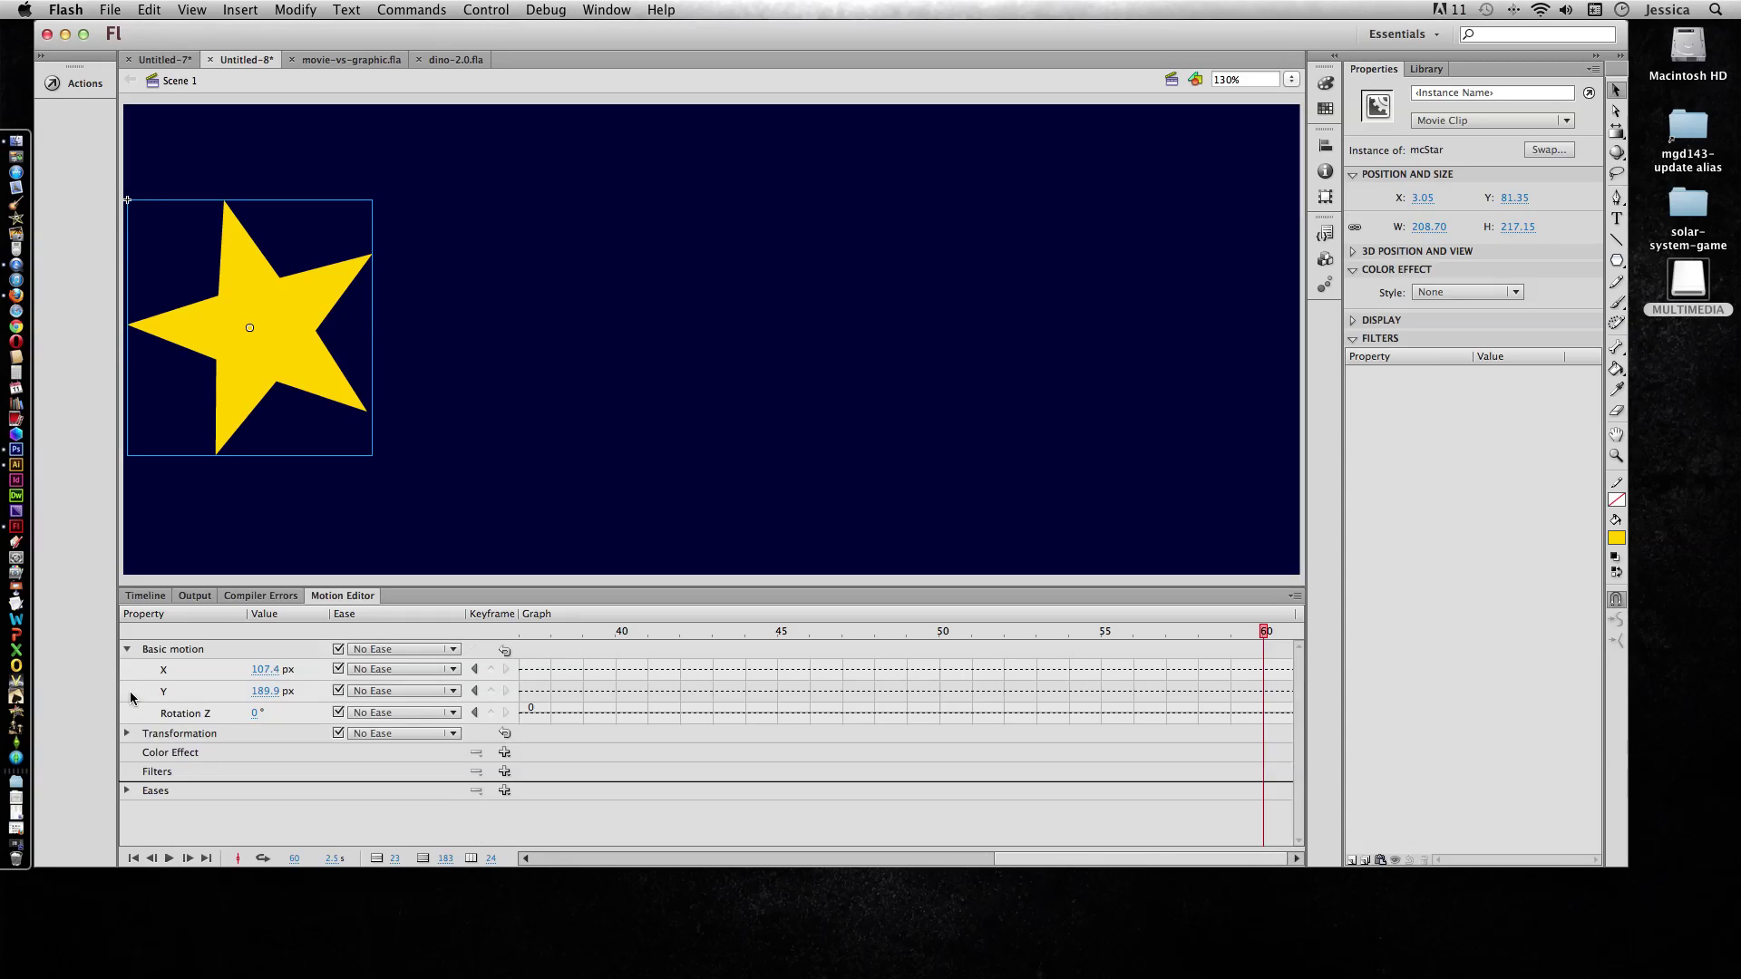
click(127, 693)
click(127, 649)
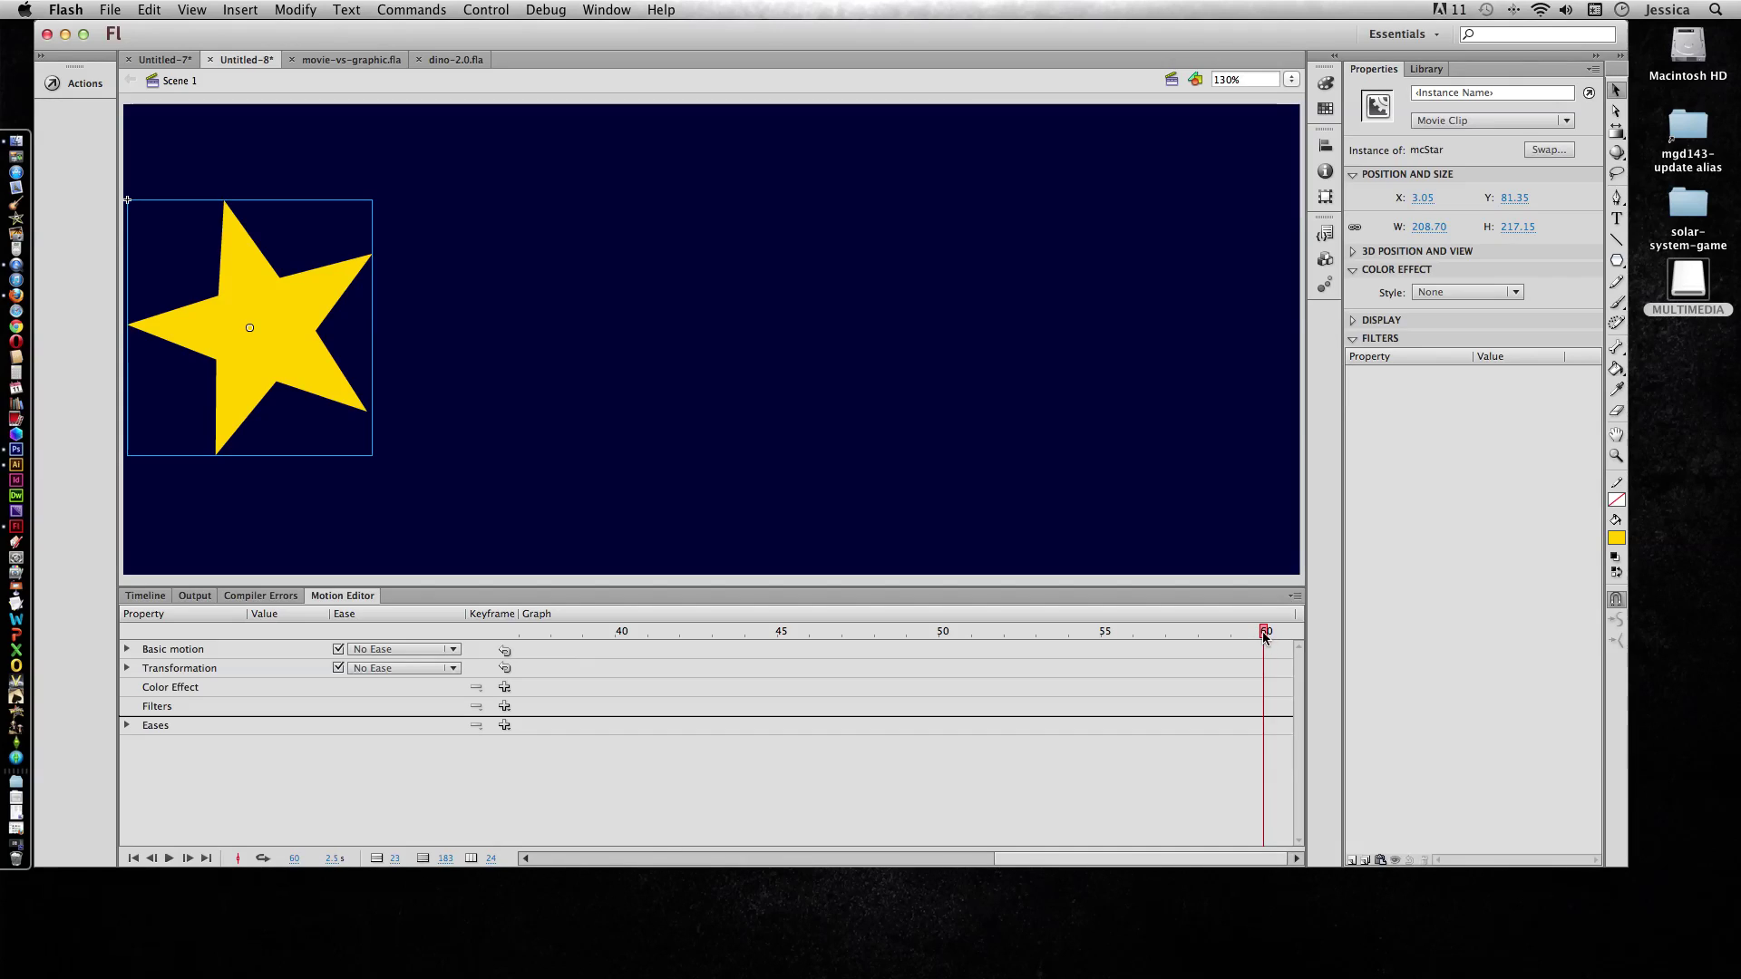
- At frame 1, show Basic motion with taller graphs and all 60 viewable frames
drag(1261, 637, 450, 642)
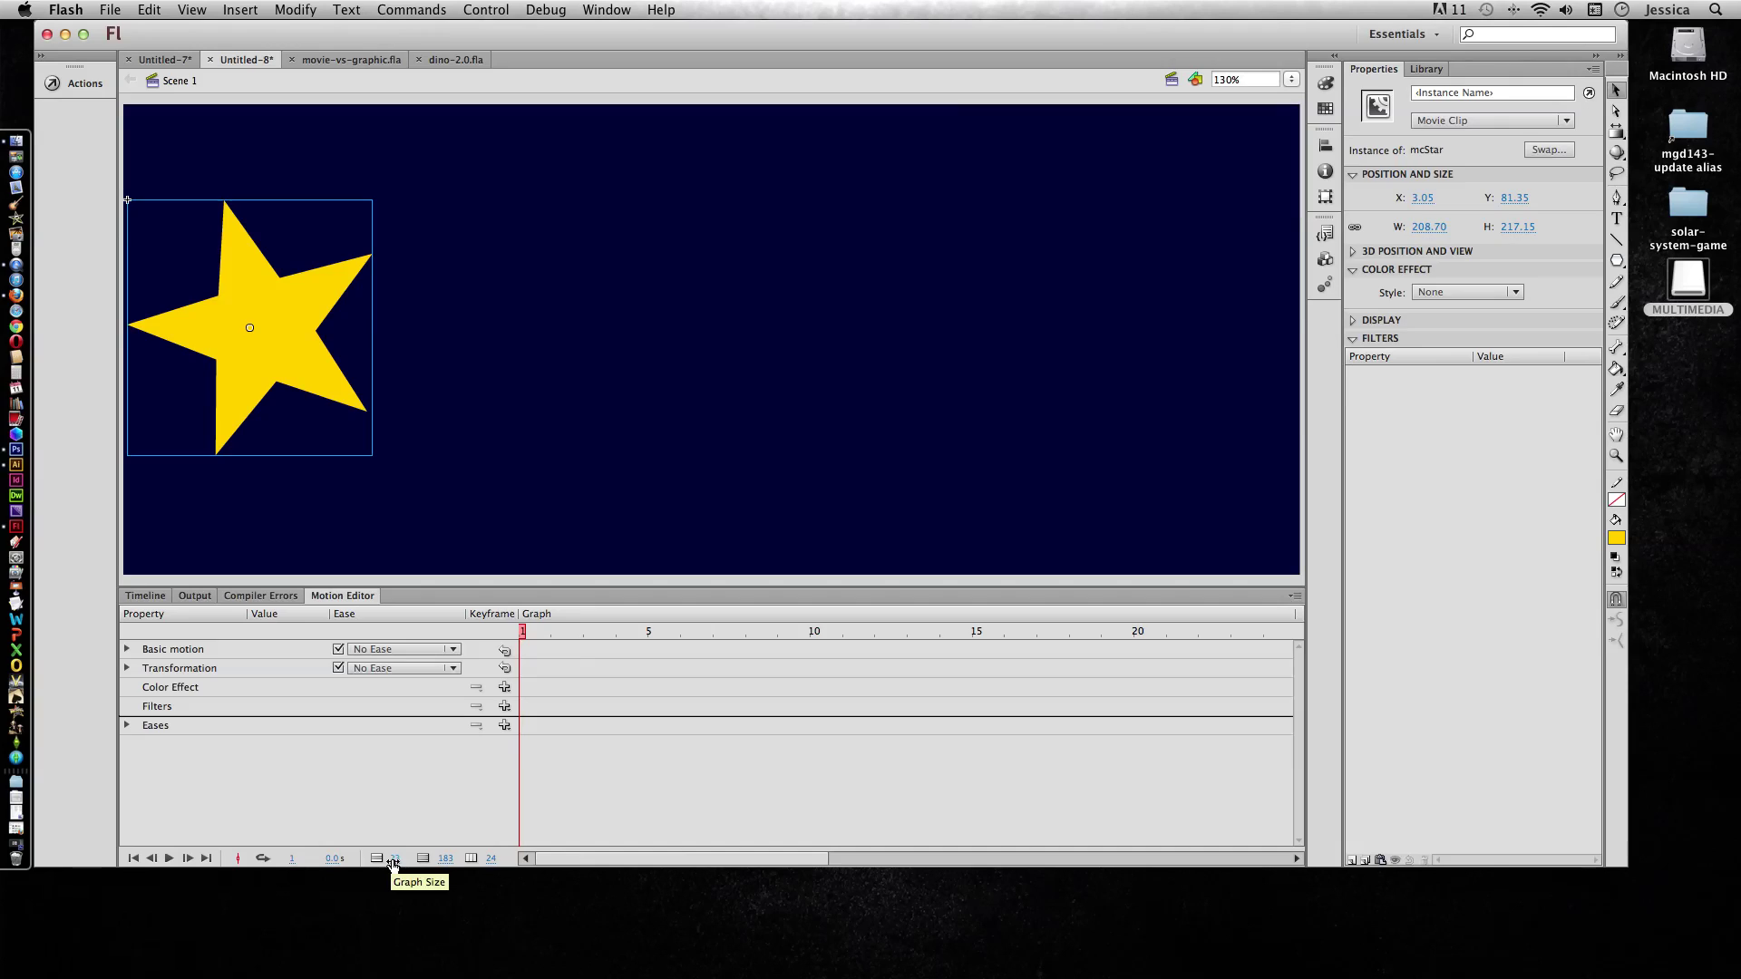
click(127, 649)
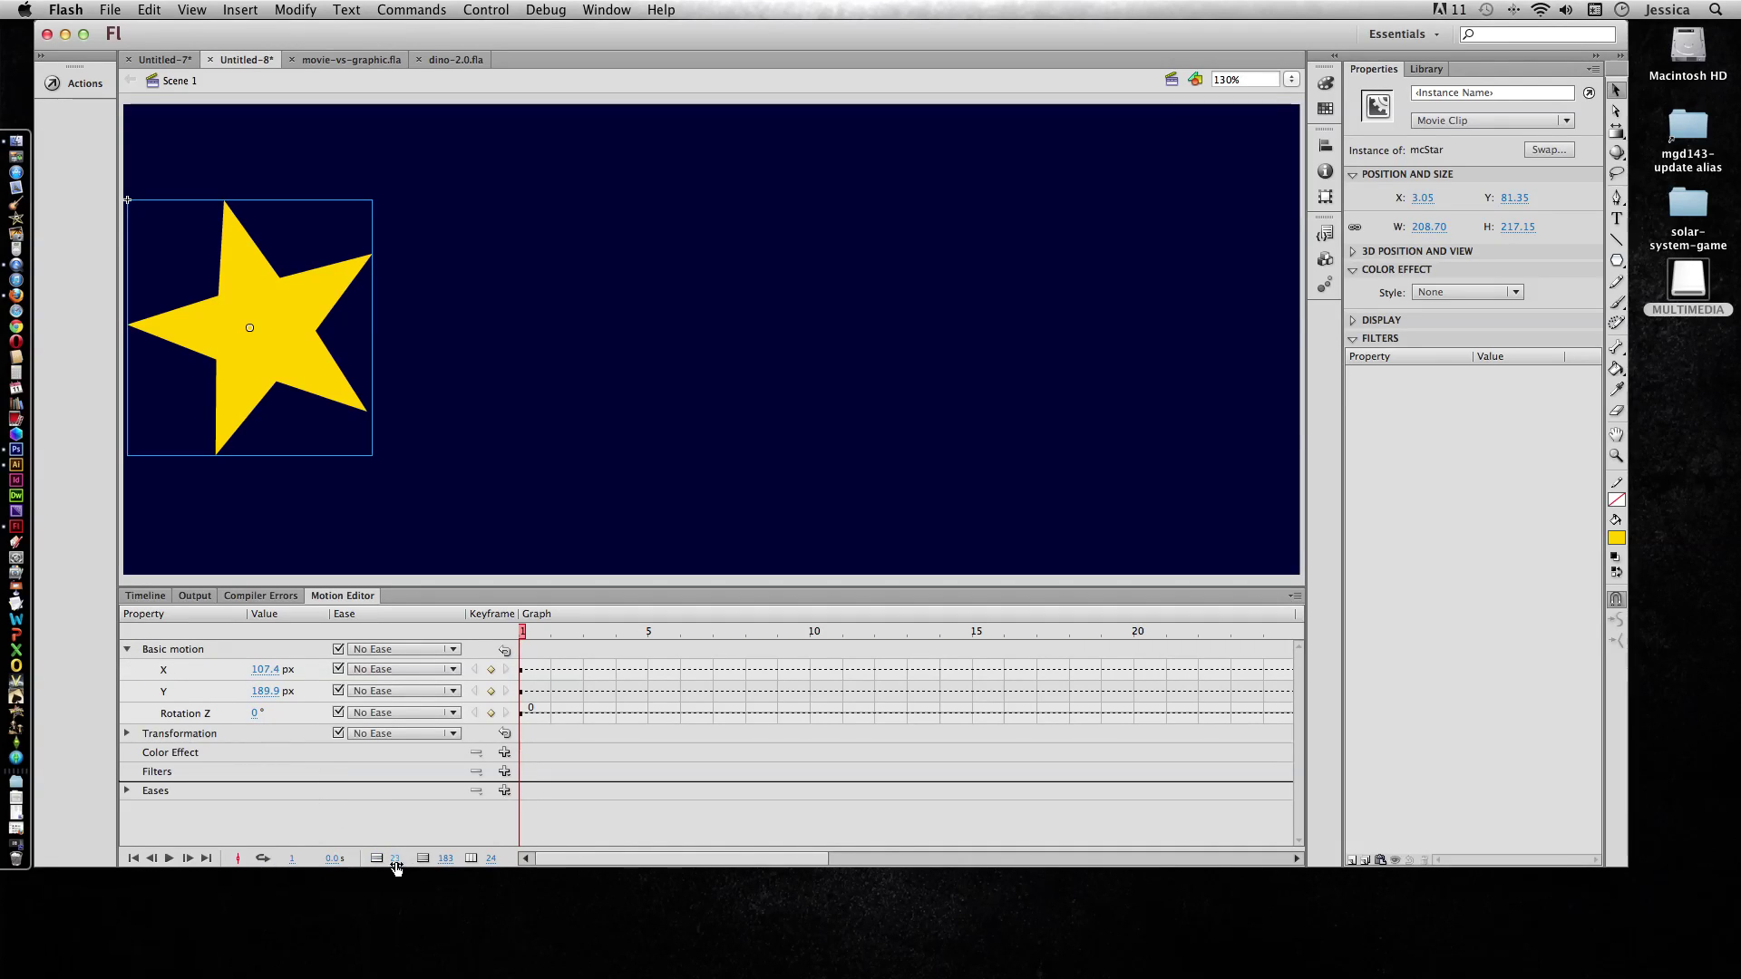
mouse_move(395, 860)
mouse_down()
mouse_move(412, 862)
mouse_move(378, 870)
mouse_up()
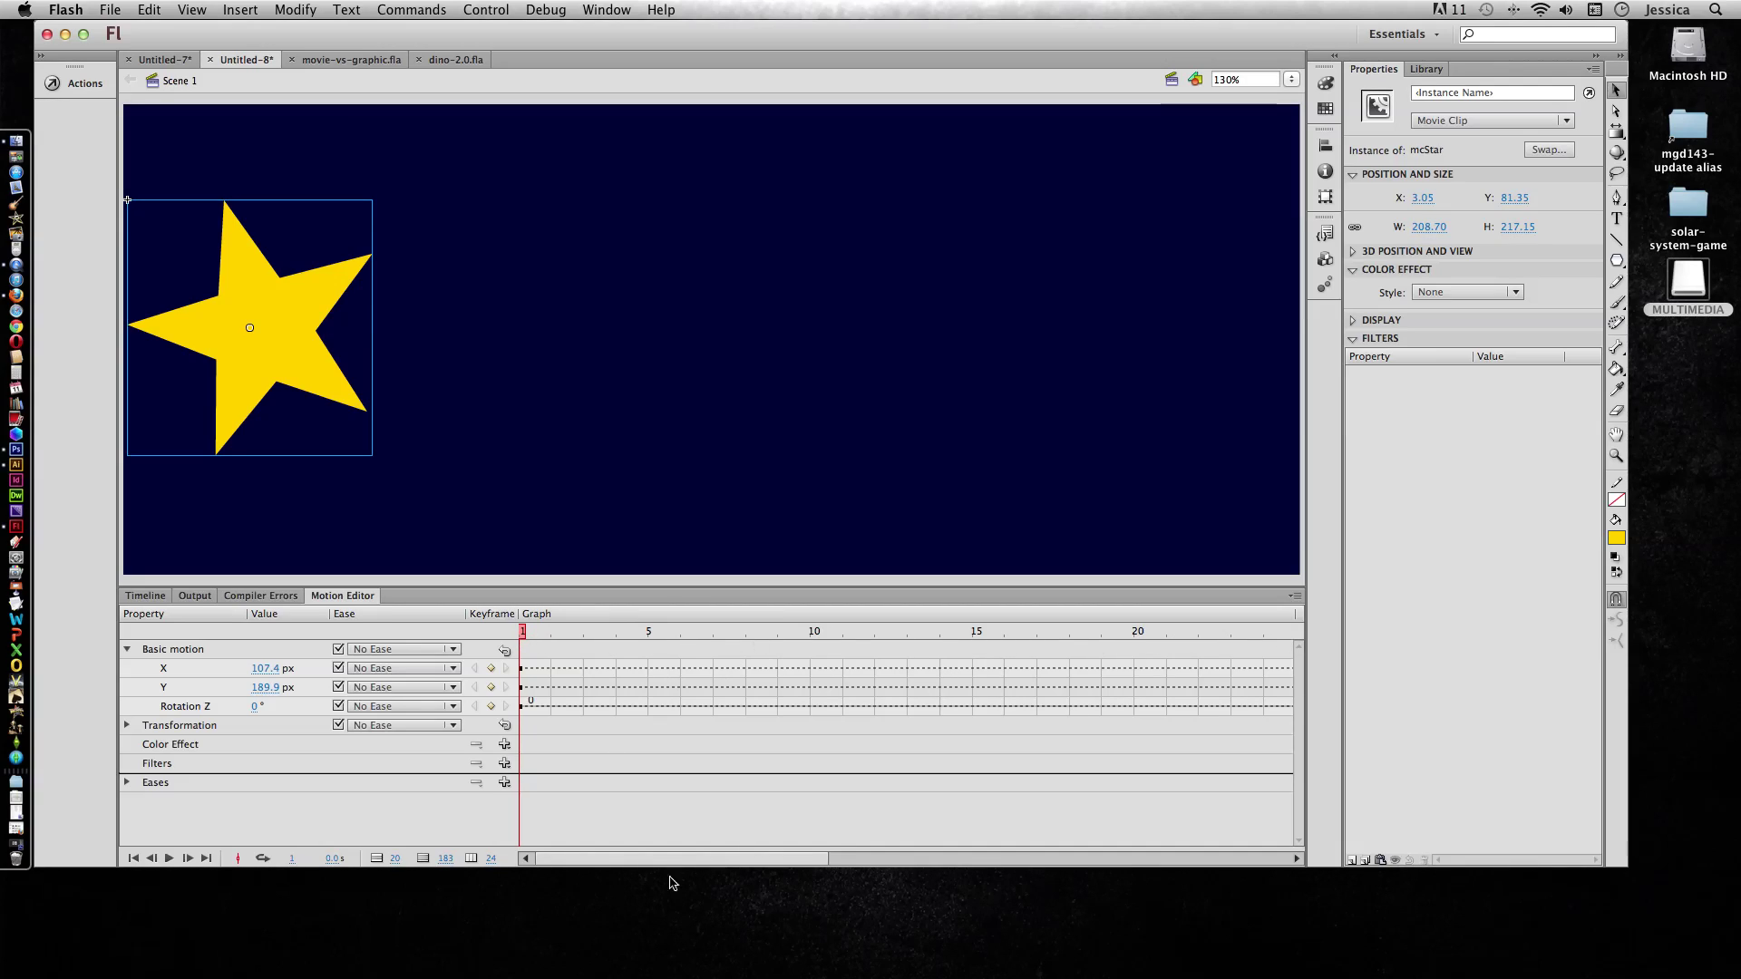
drag(491, 861, 605, 858)
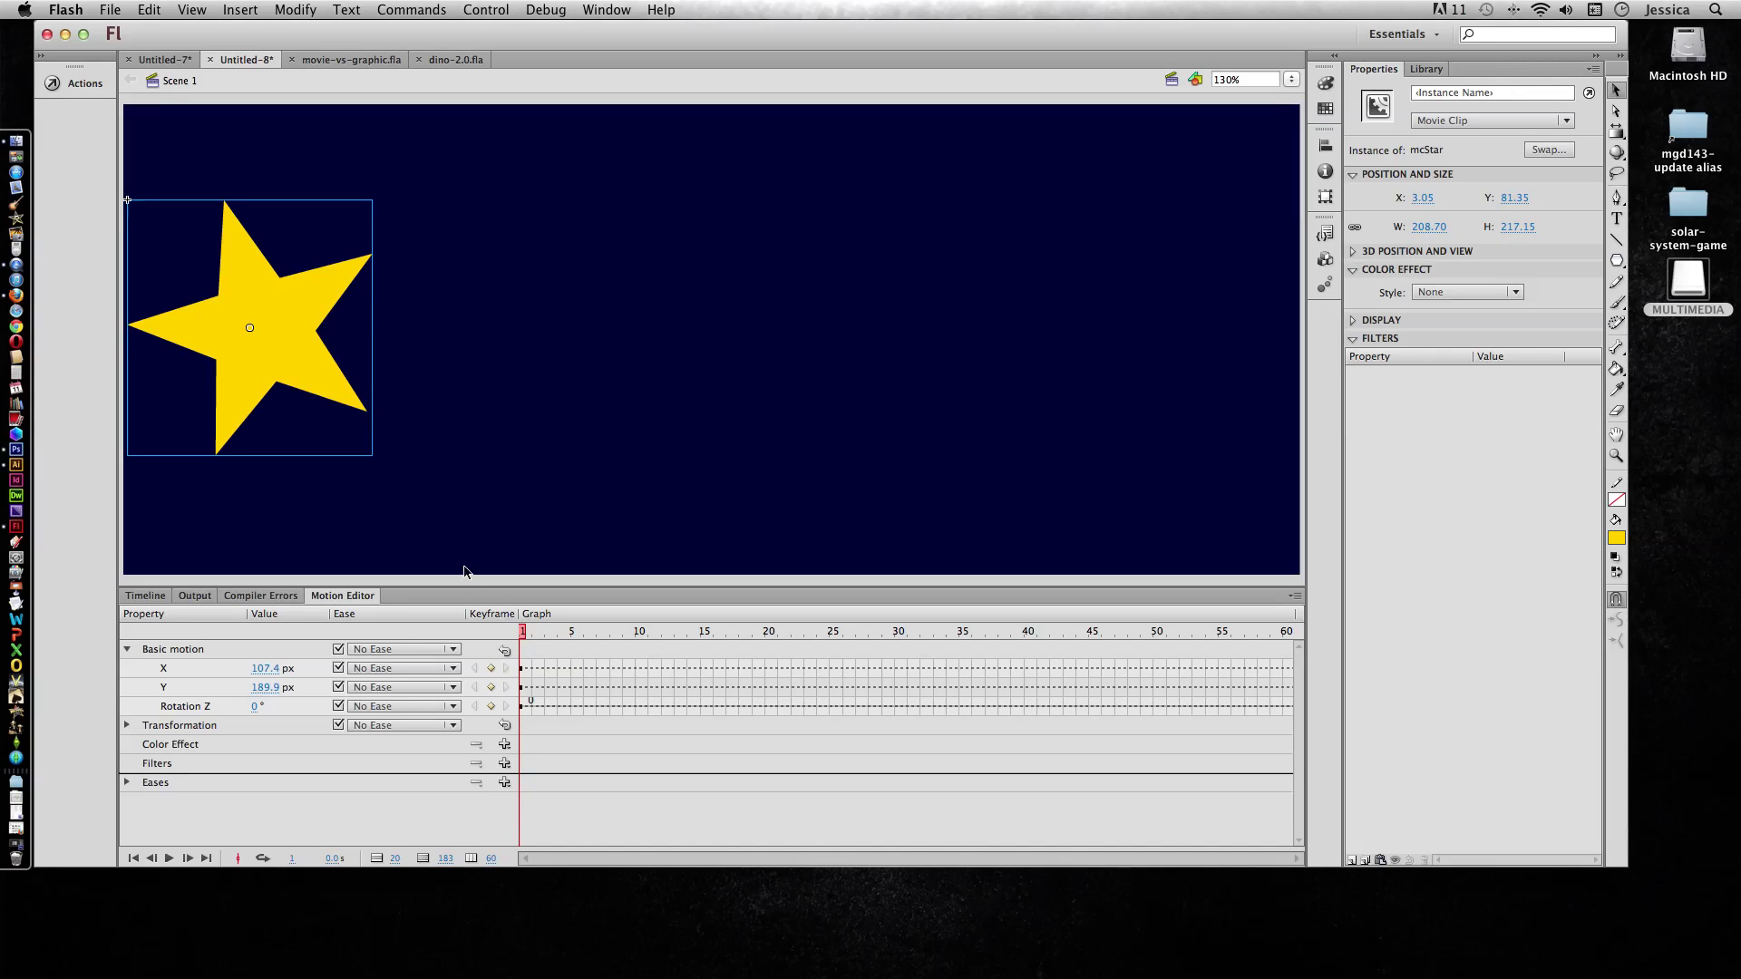
- At frame 60 move the star to the stage's right side, giving a horizontal motion path
drag(522, 634, 1302, 634)
drag(296, 368, 1193, 356)
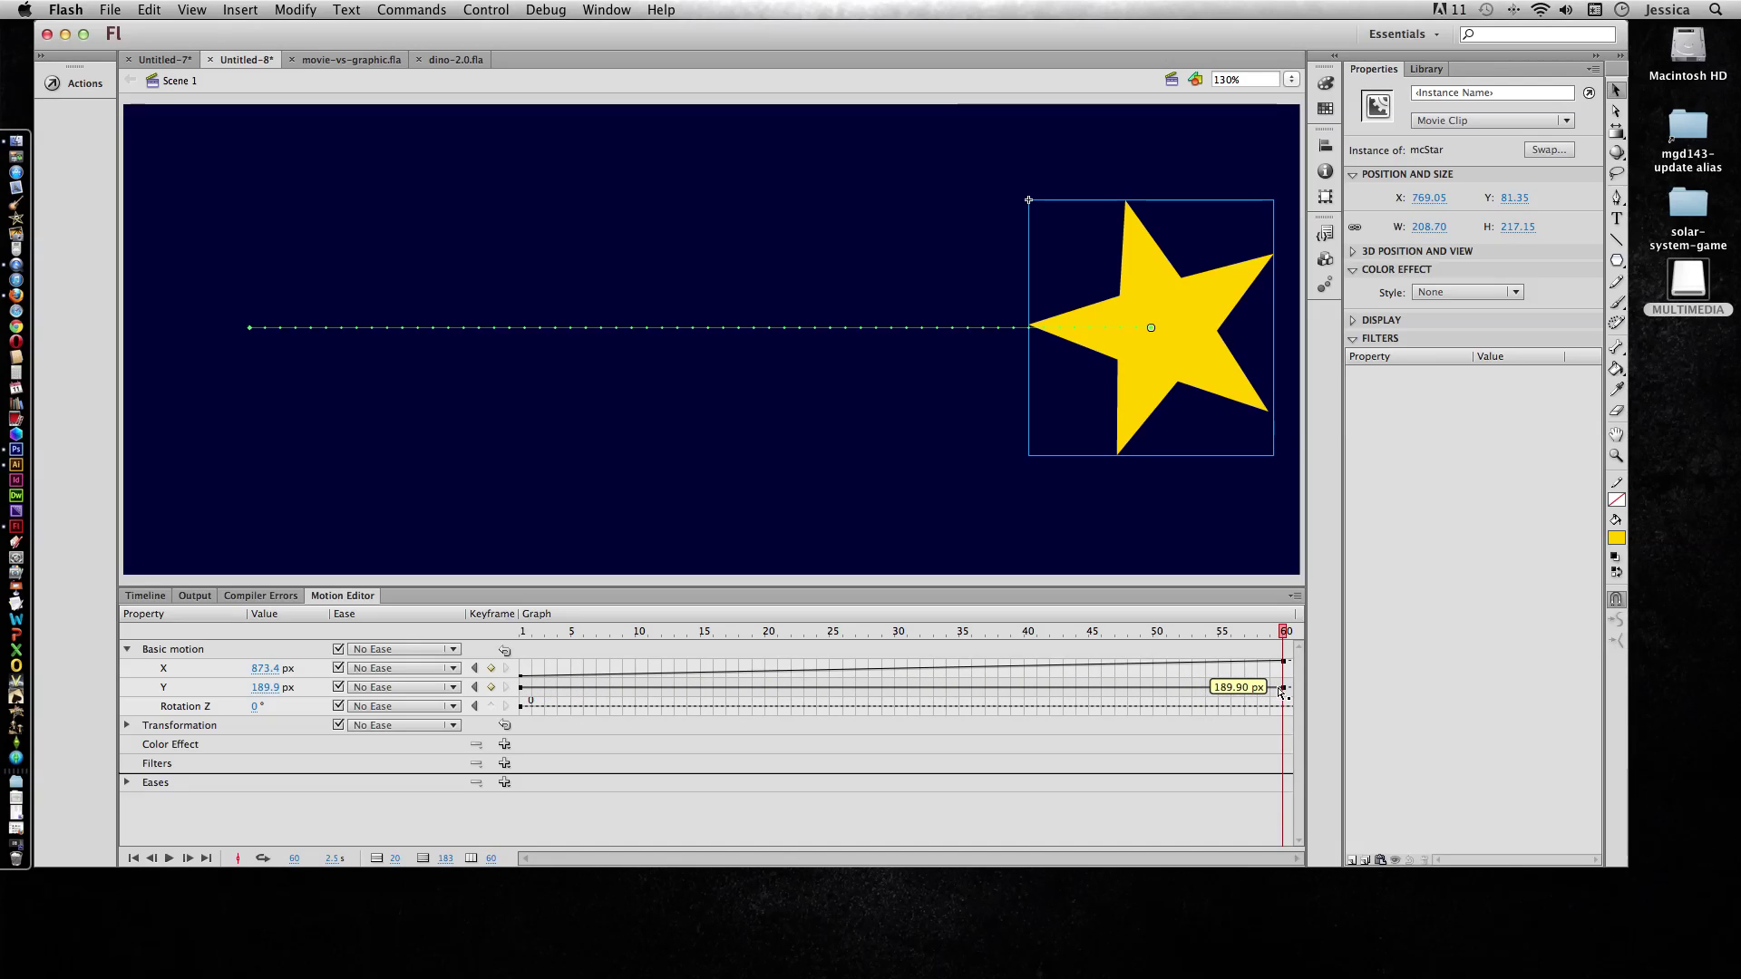
mouse_move(1286, 633)
mouse_down()
mouse_move(1010, 638)
mouse_move(1330, 652)
mouse_move(497, 651)
mouse_up()
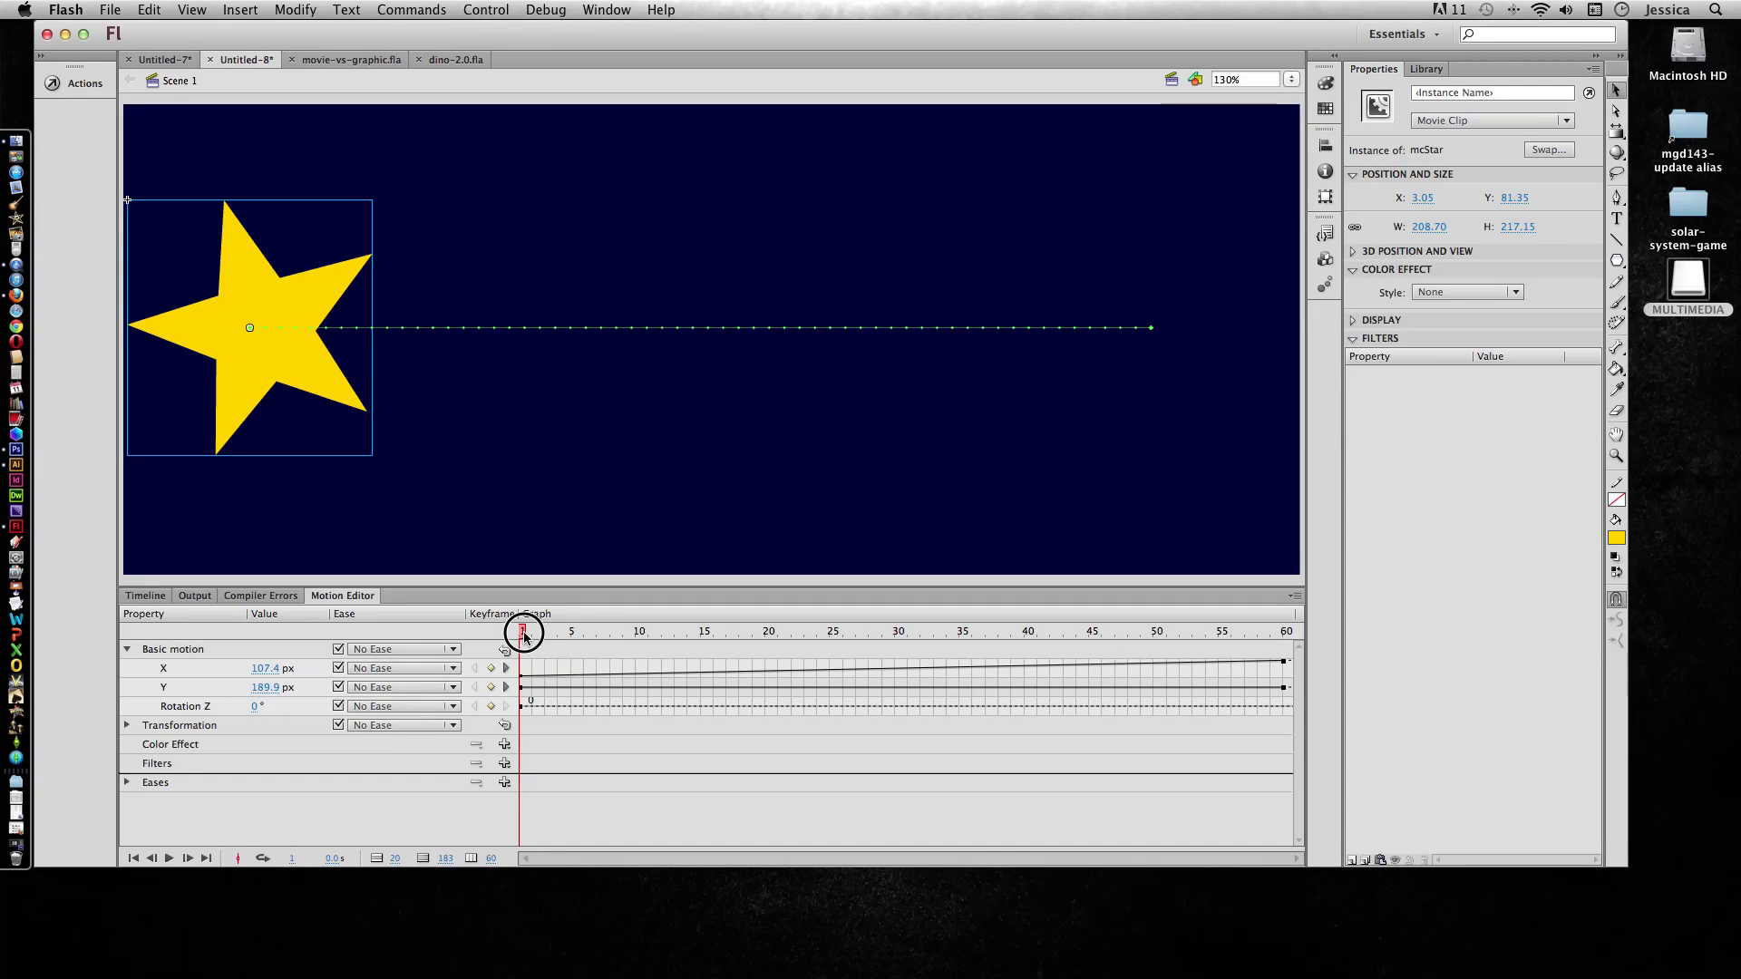
- Set the star's Rotation Z to about 649° at frame 60, then return to frame 1
drag(523, 633, 1282, 633)
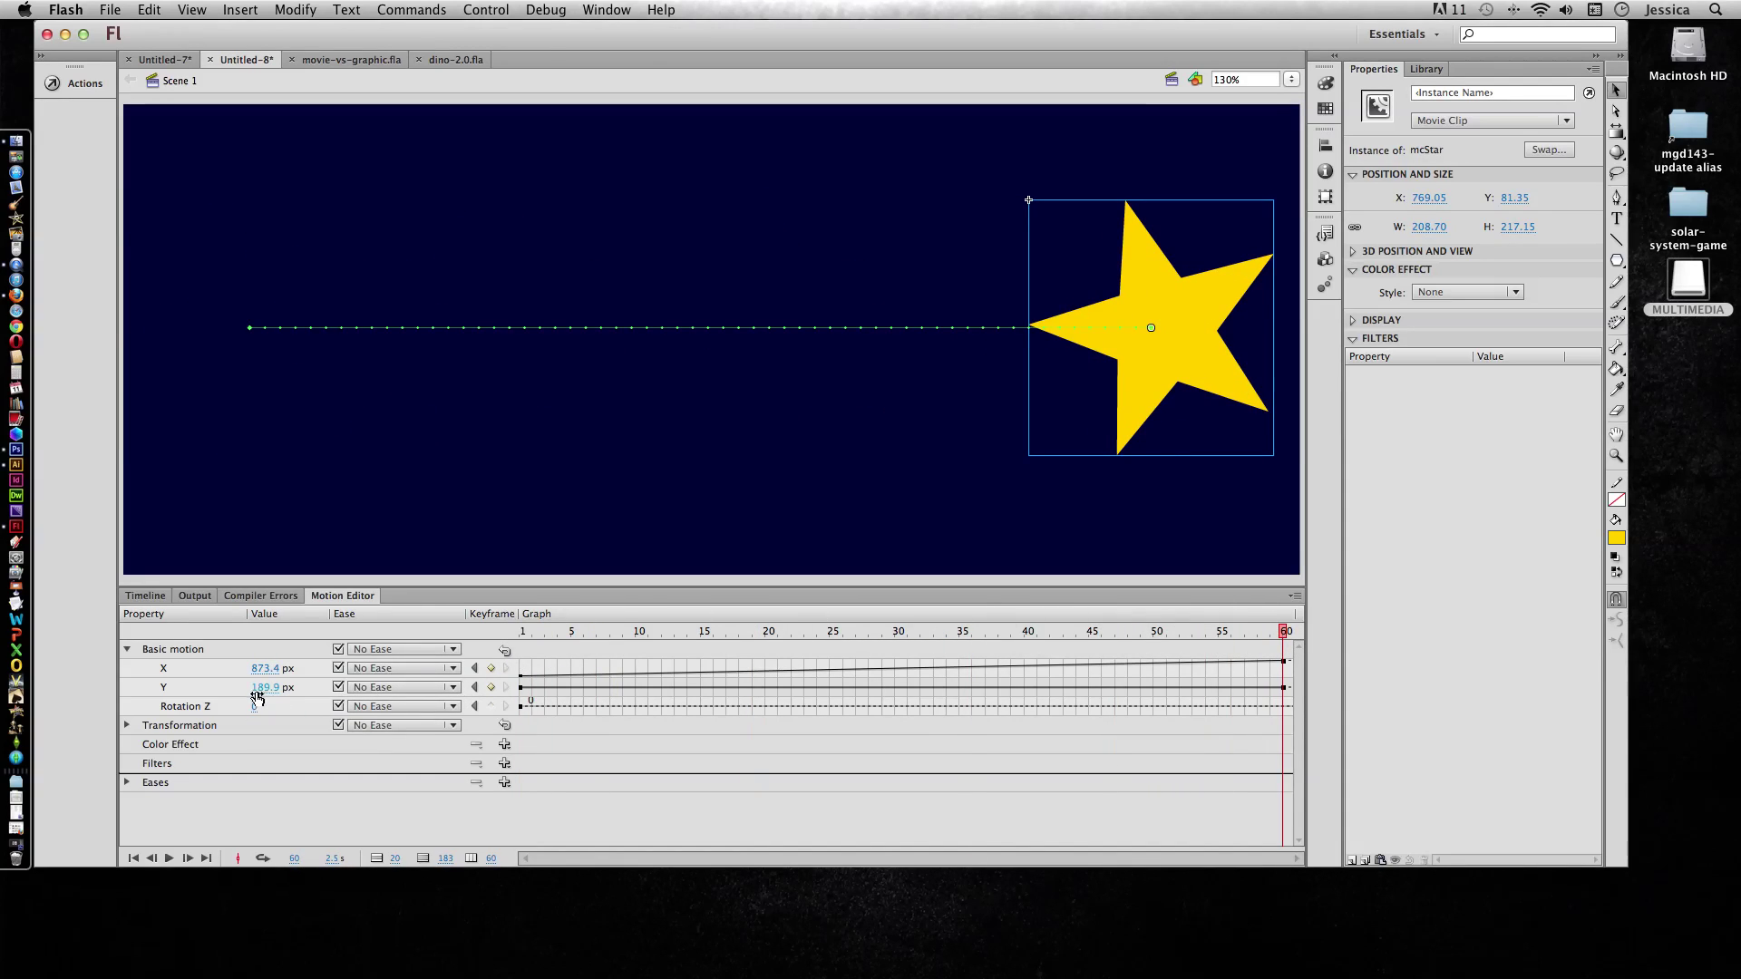
drag(255, 712, 334, 707)
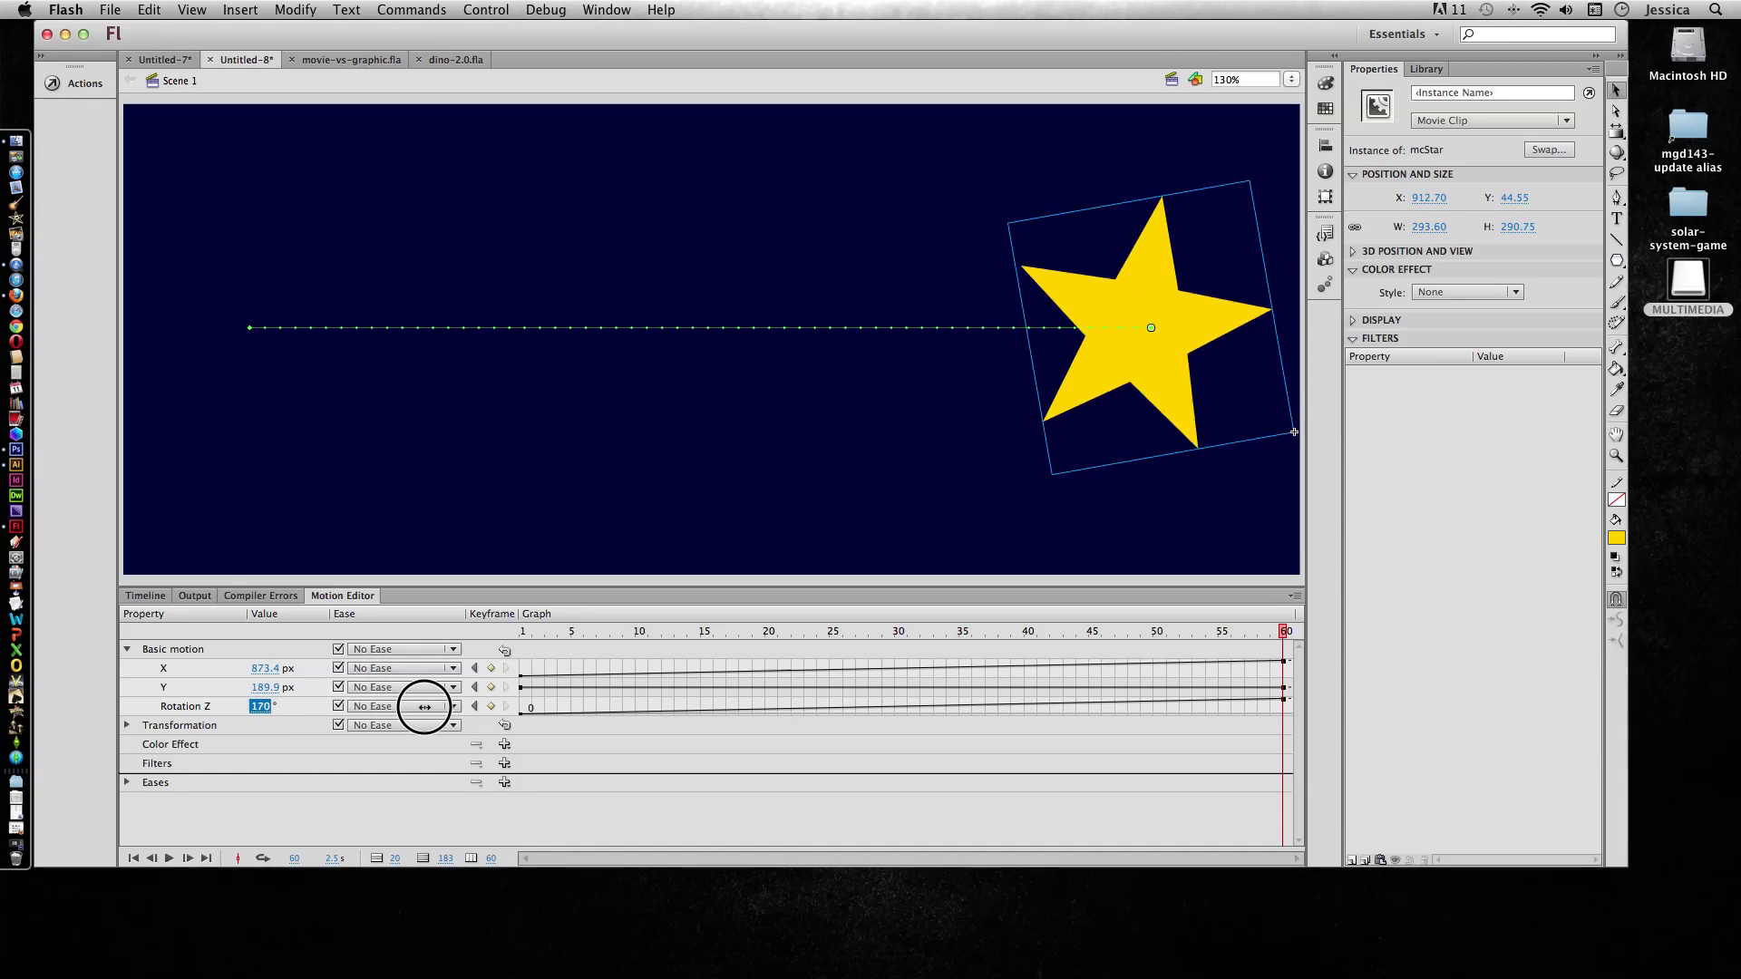
drag(333, 706, 828, 698)
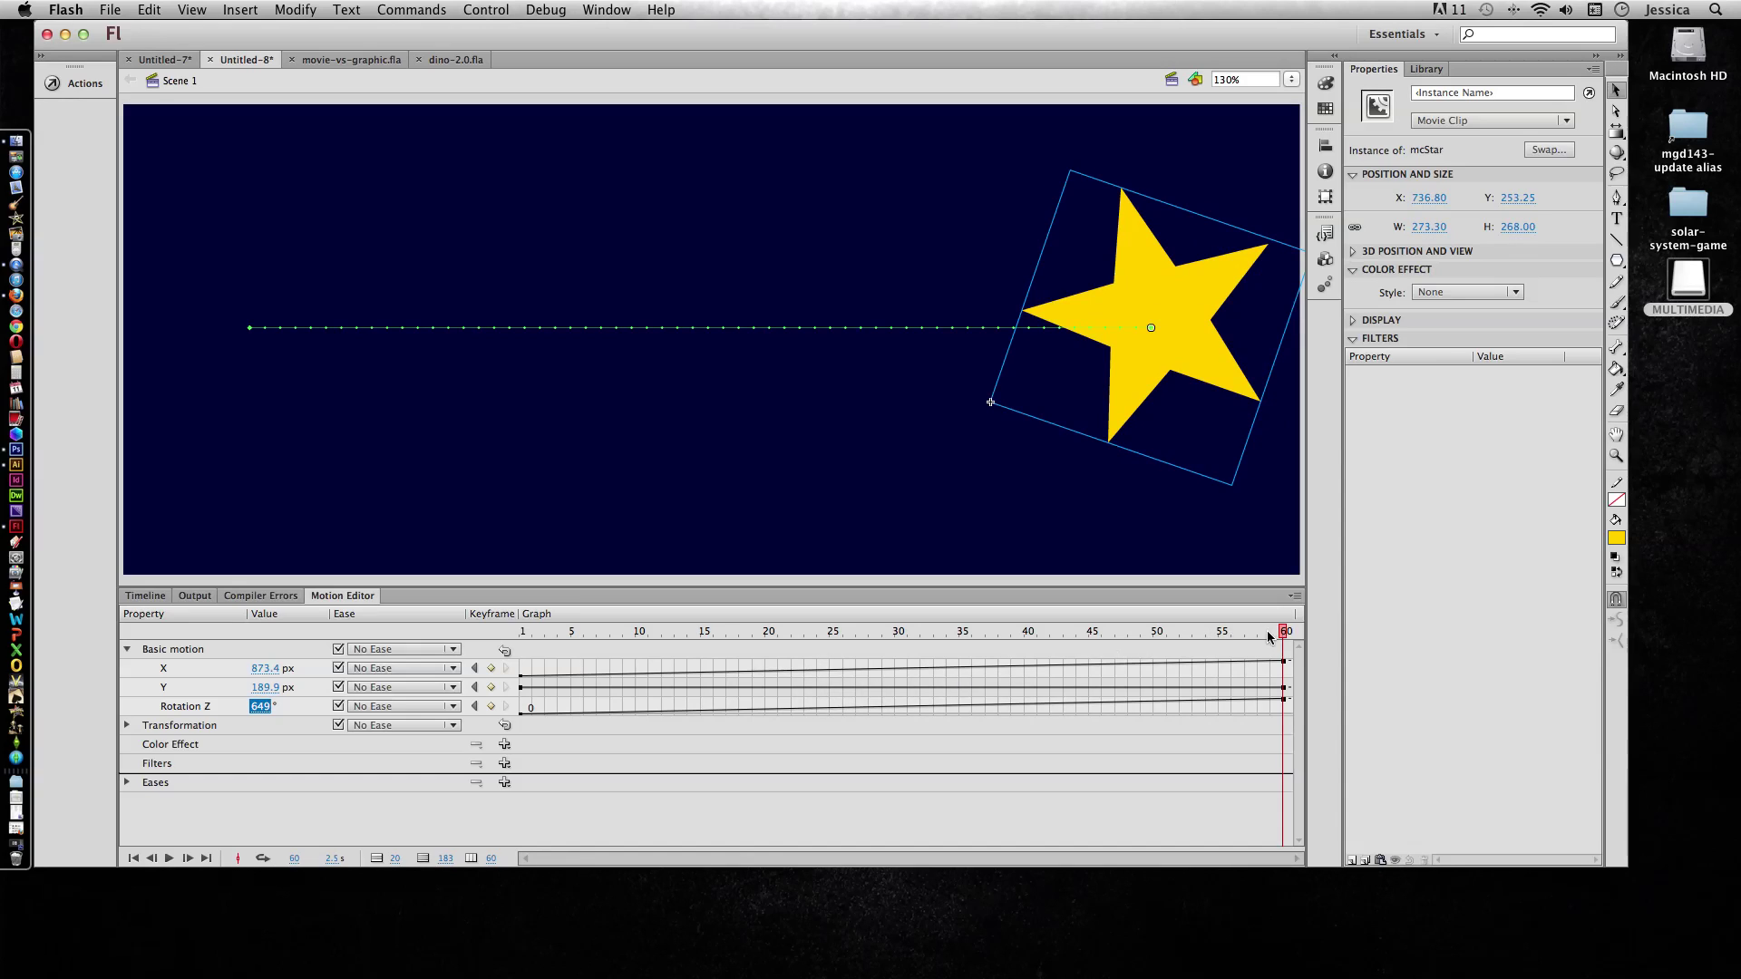
drag(1284, 631, 463, 632)
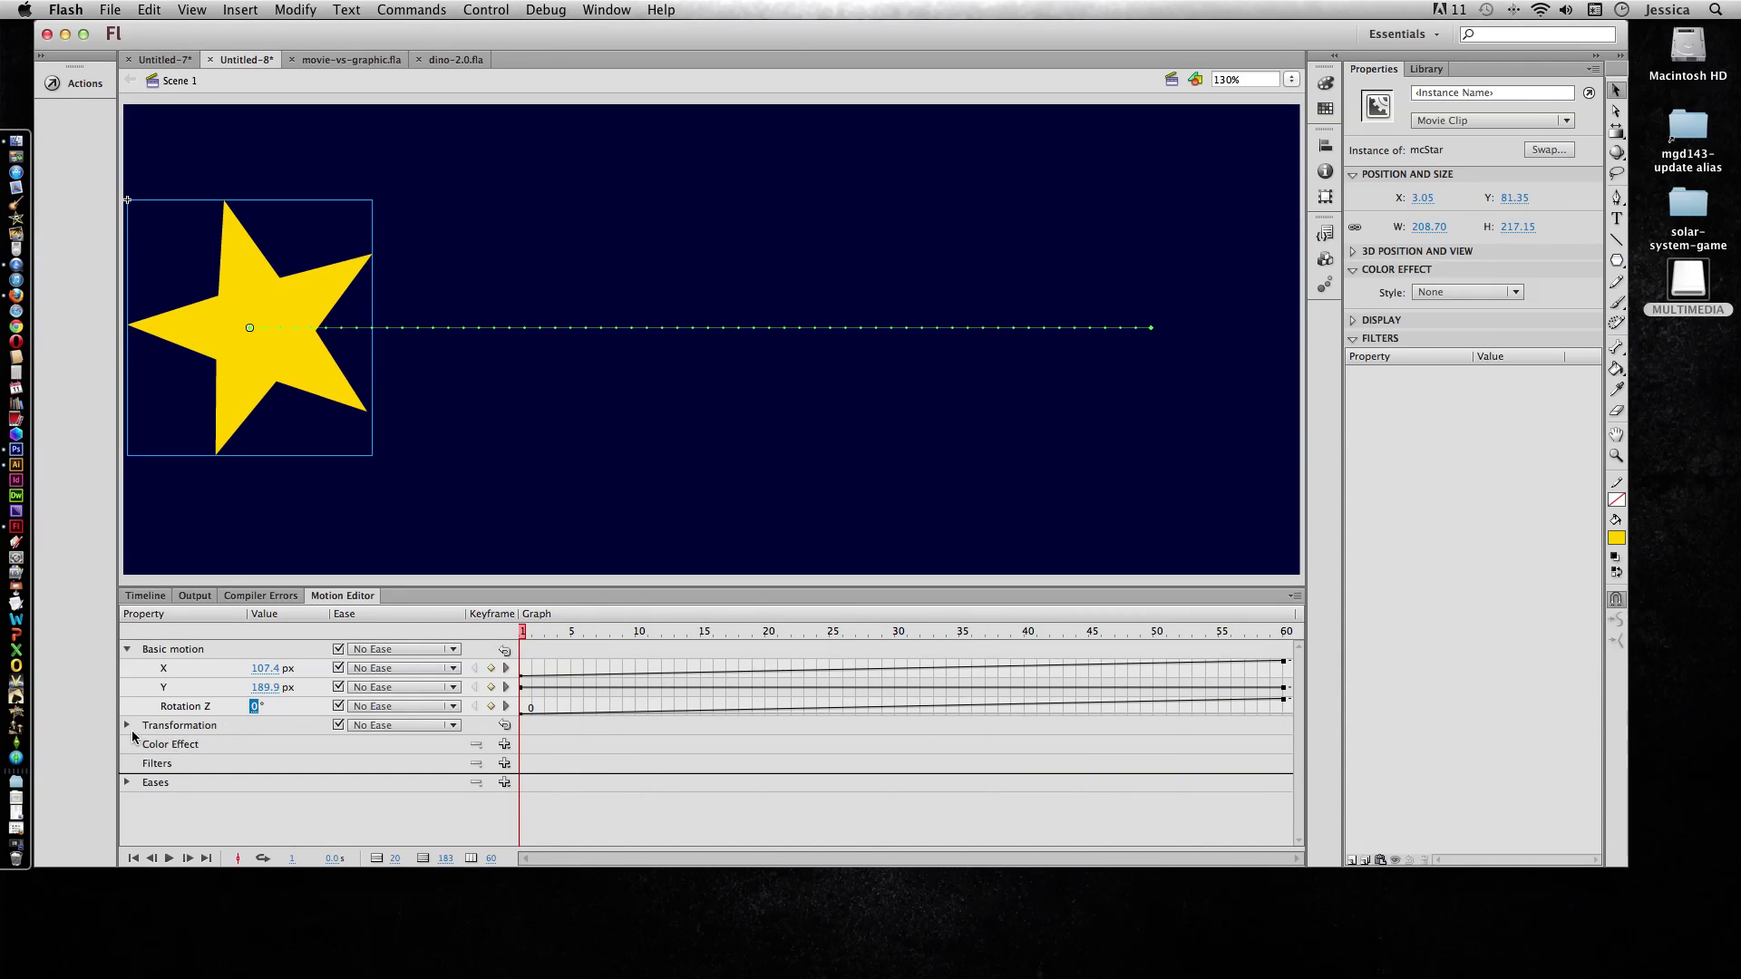
- In Transformation, scale the star to 28% at frame 1
click(126, 650)
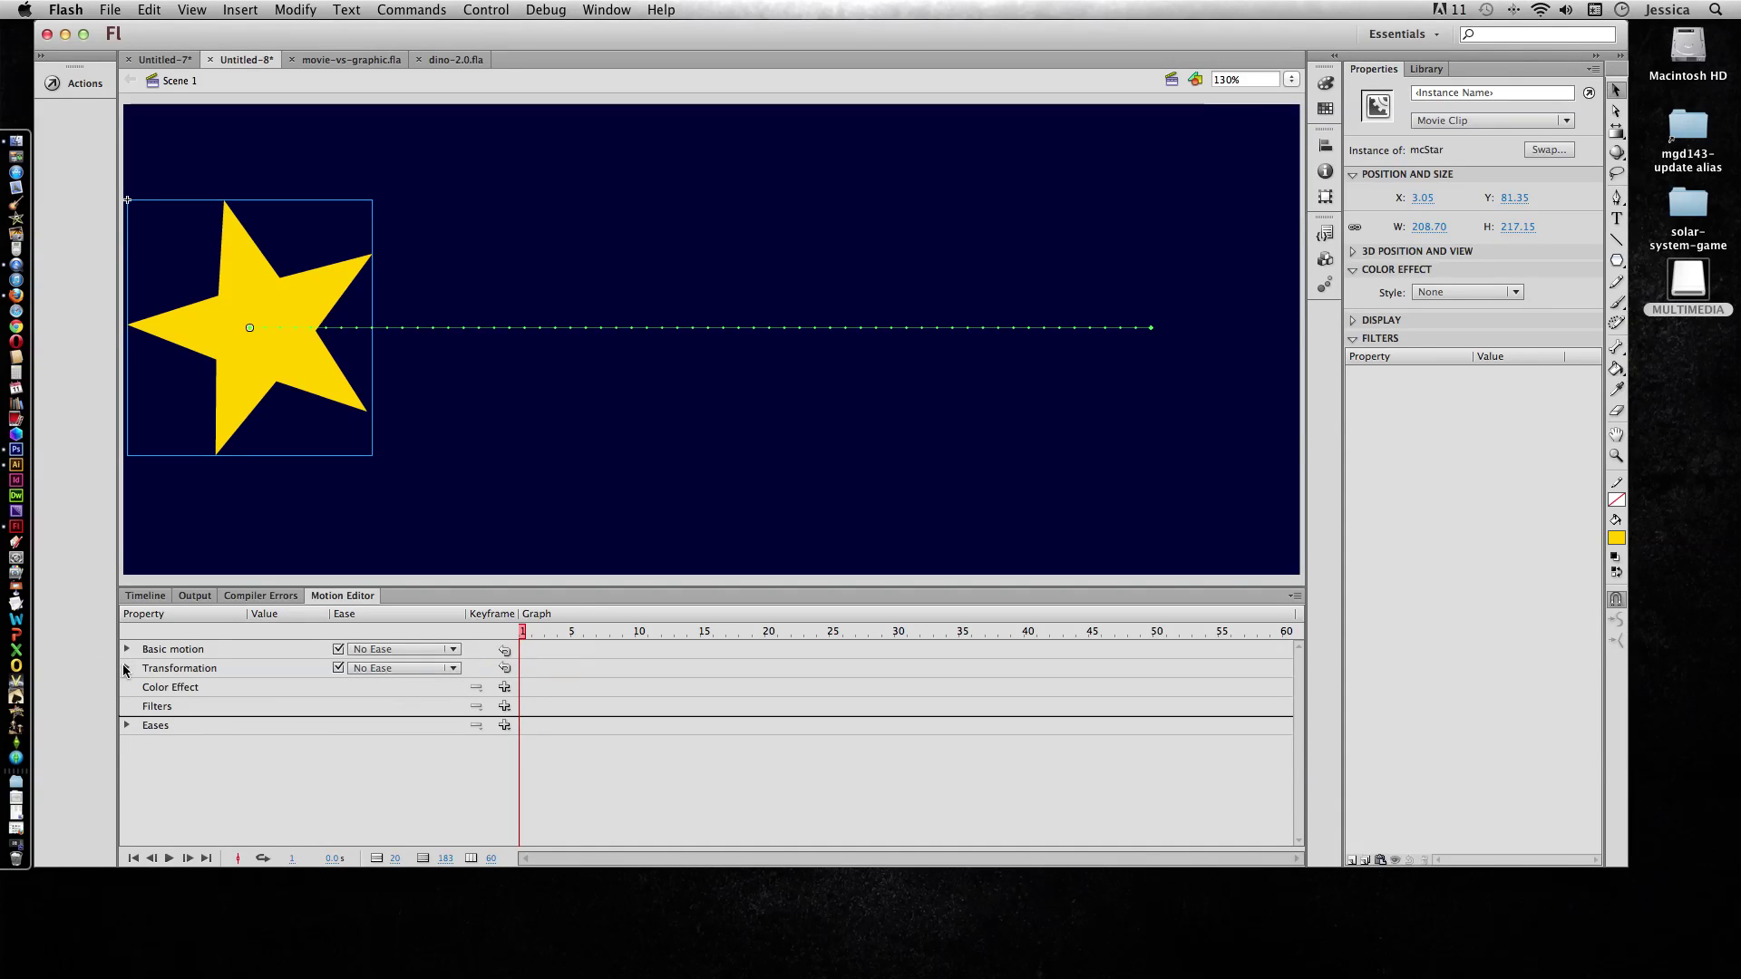
click(127, 667)
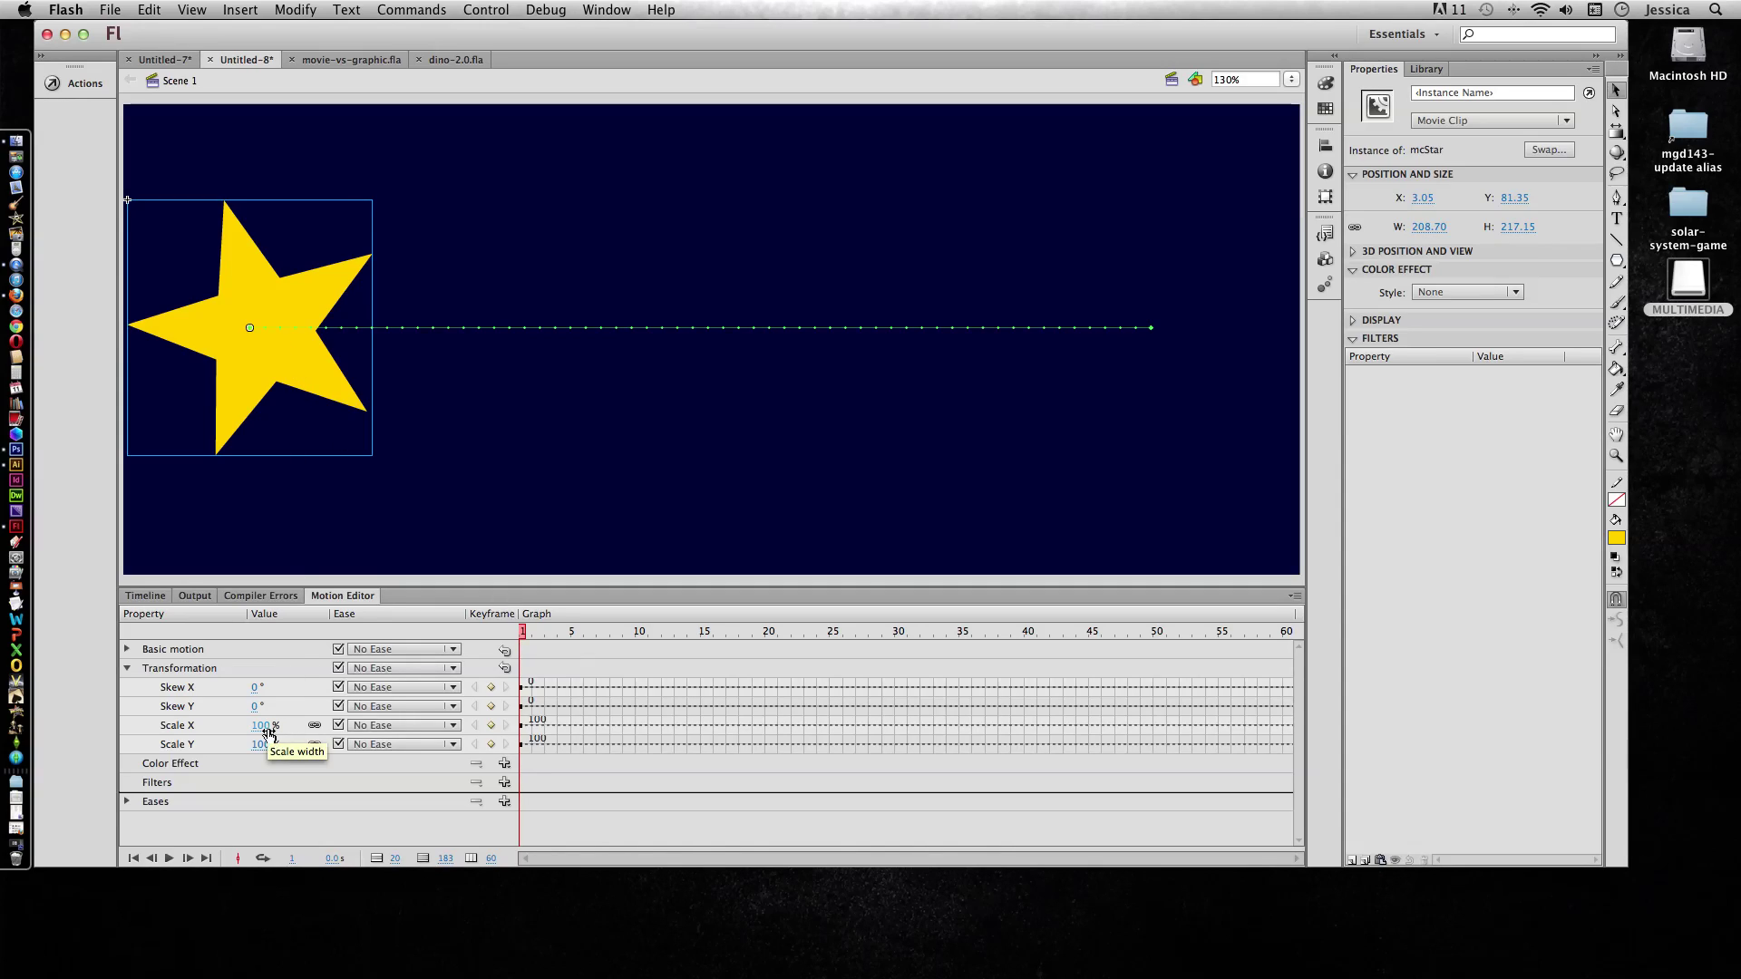
drag(269, 735, 205, 736)
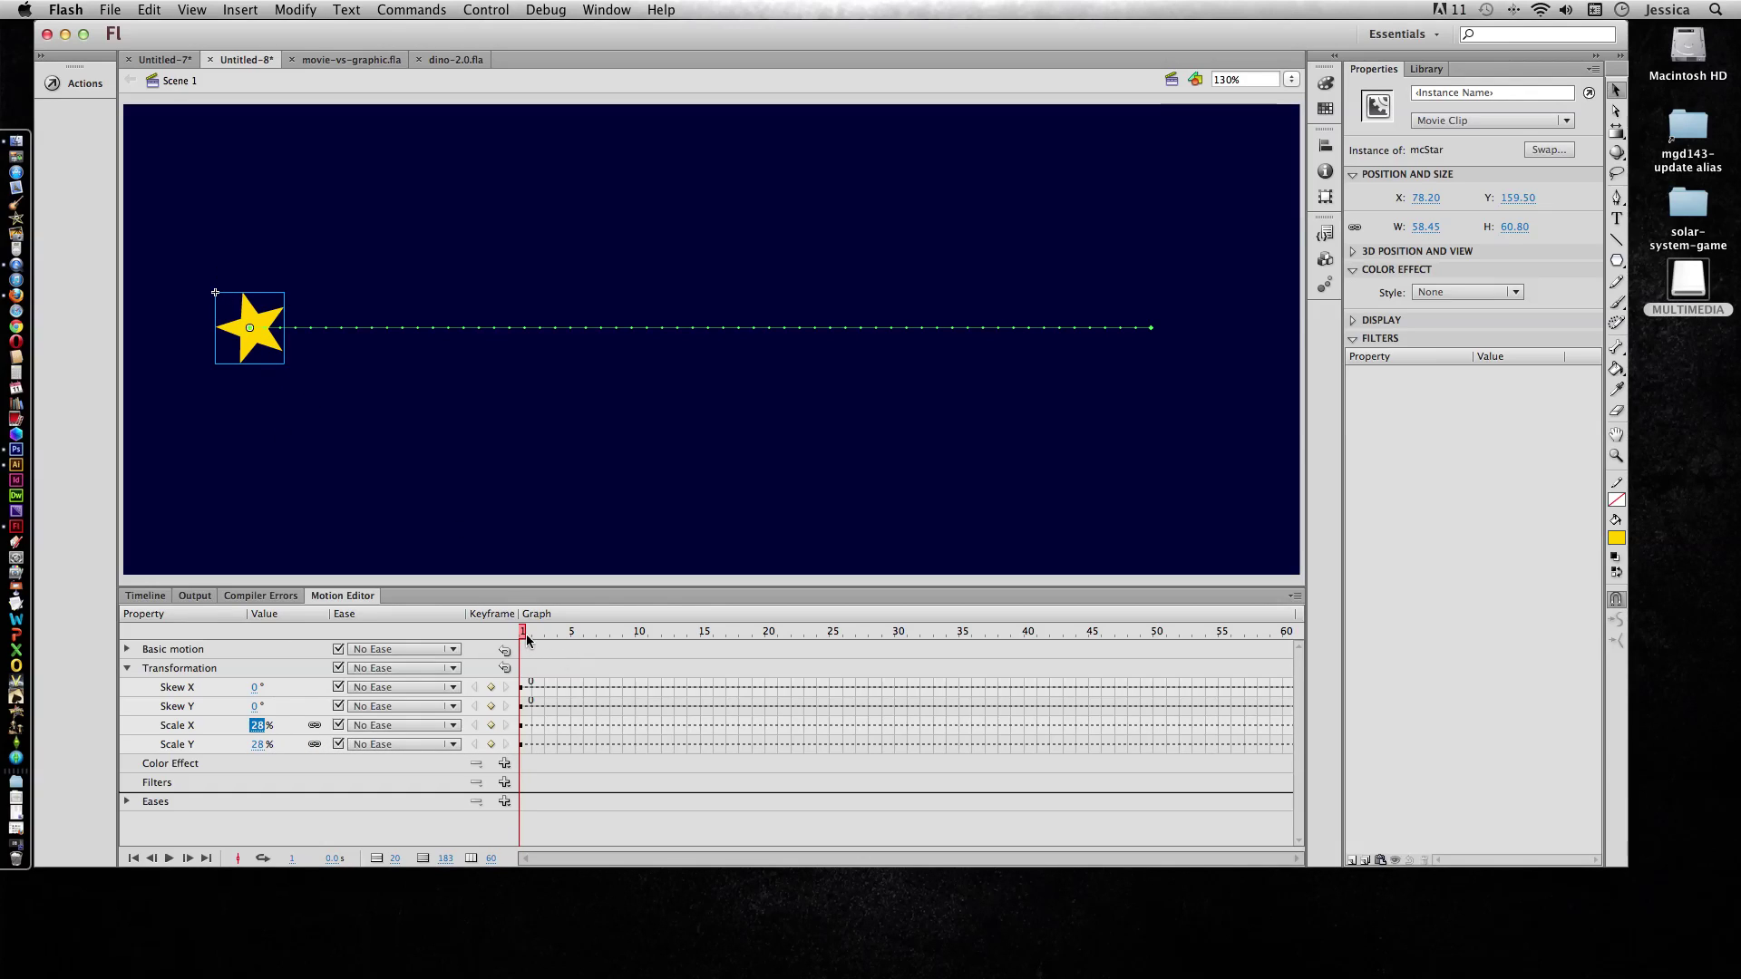
- Scale the star to 100% at frame 60, then return to frame 1
drag(526, 640, 1330, 645)
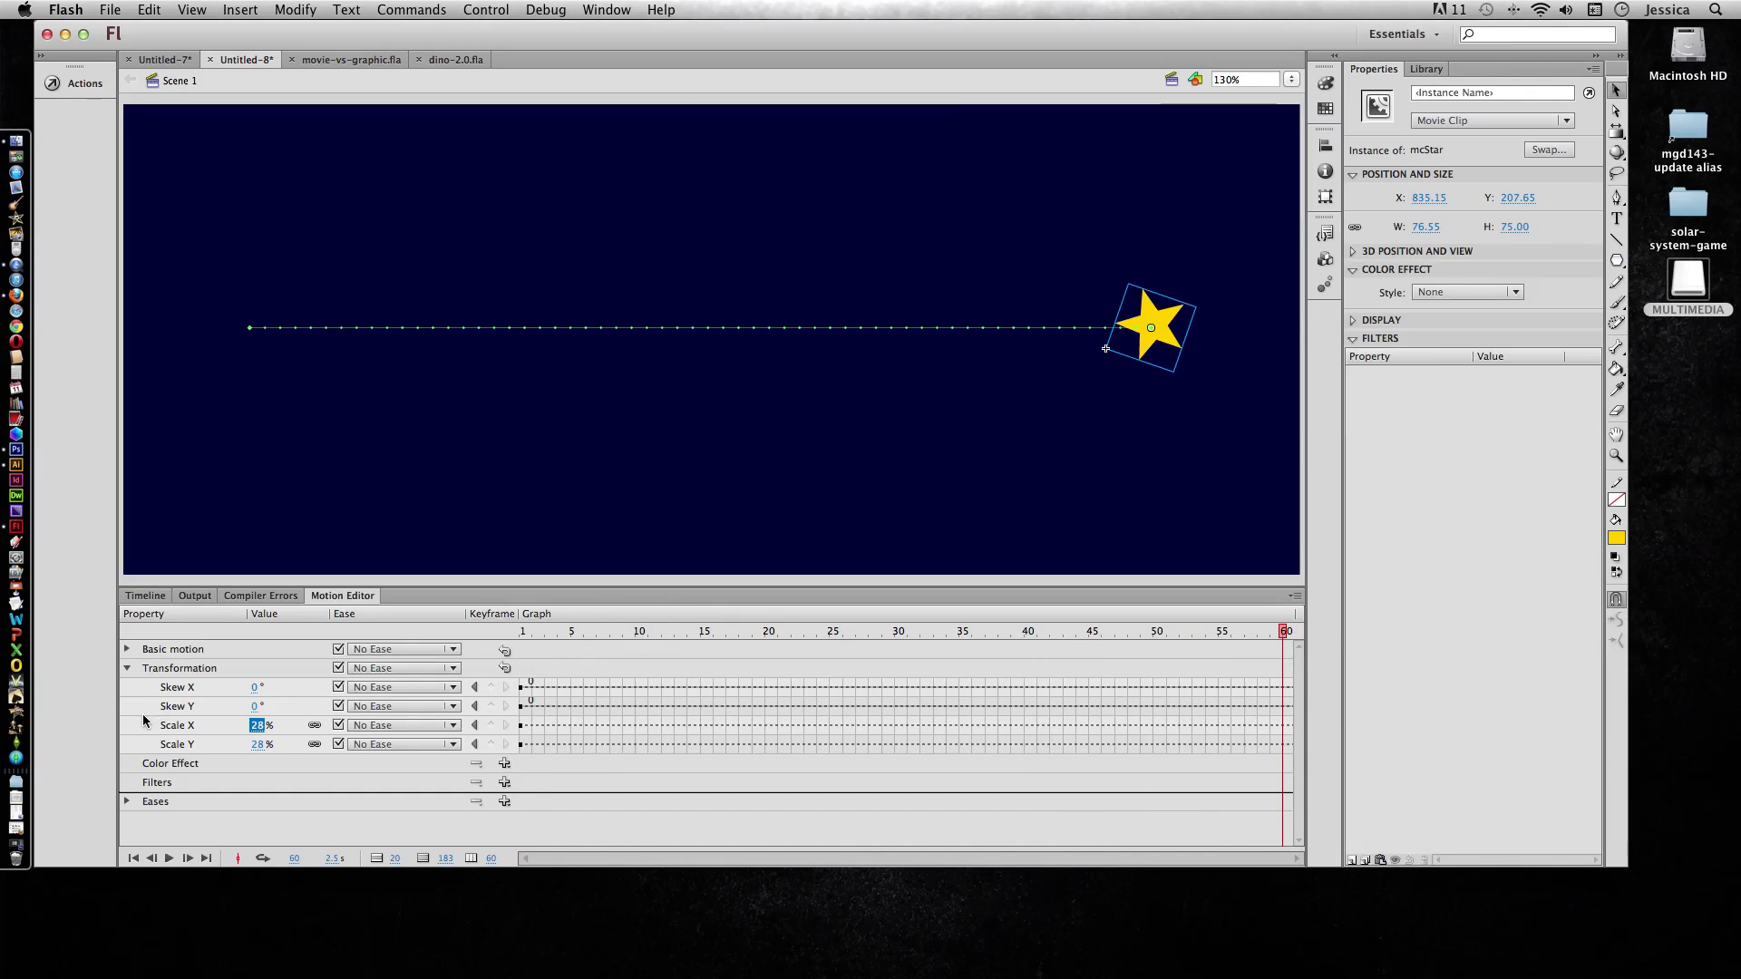
drag(253, 725, 332, 731)
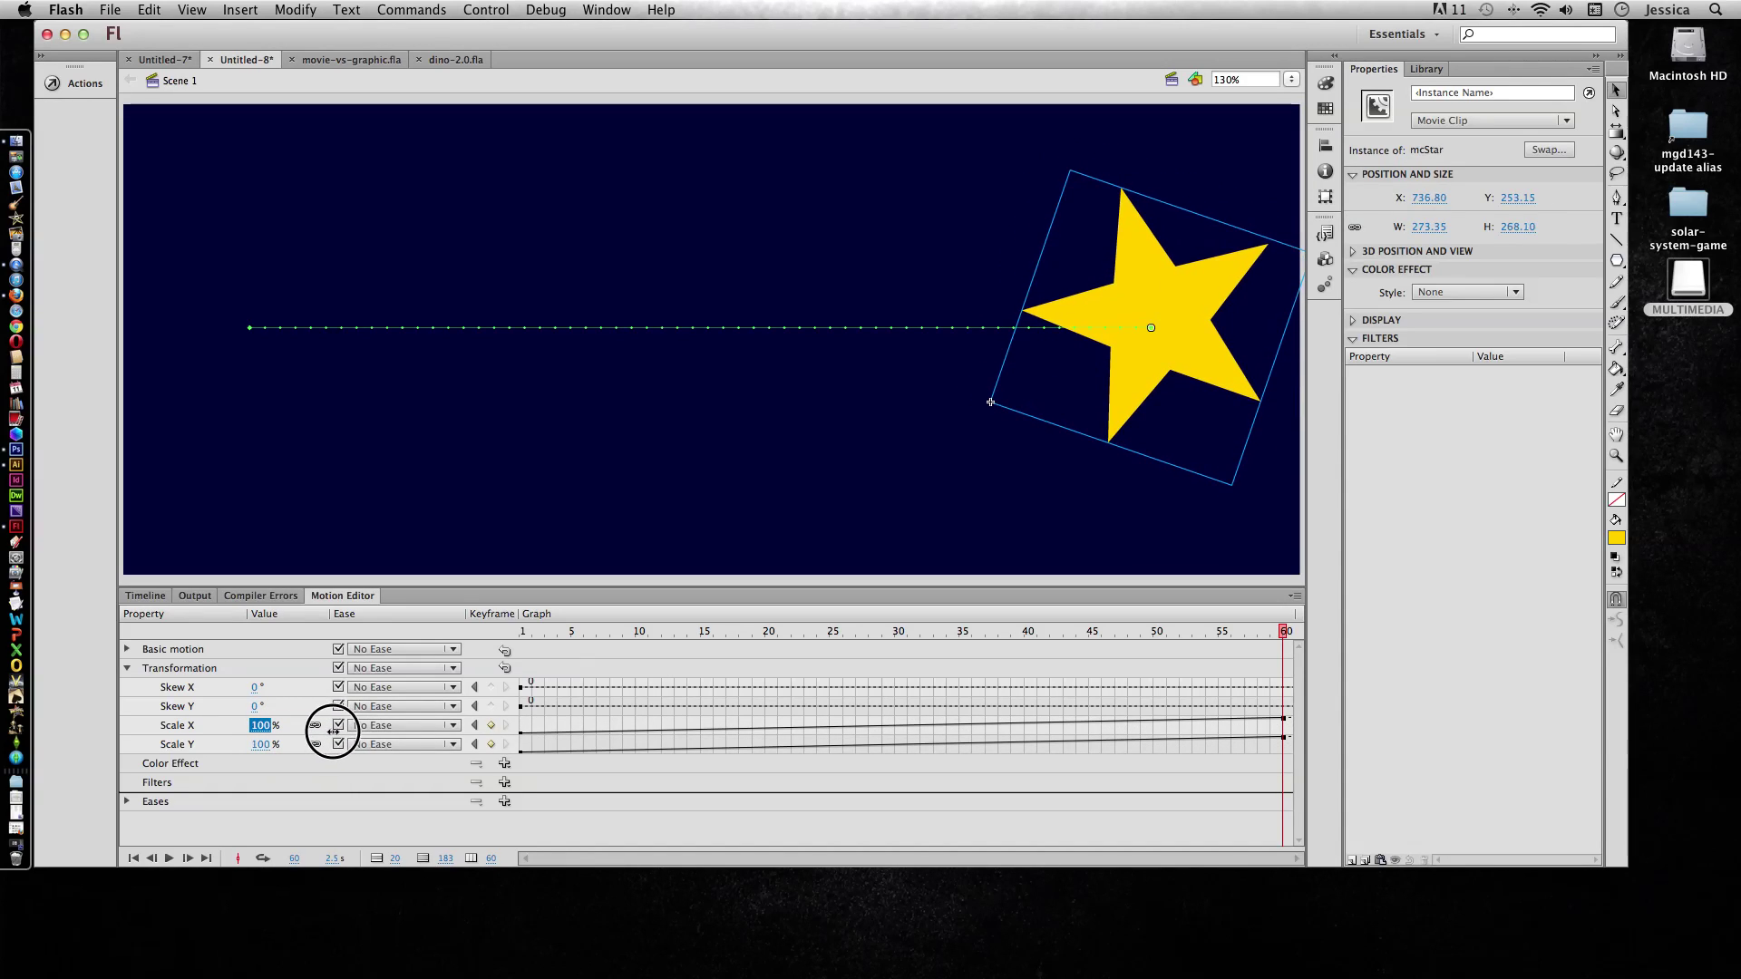
drag(1287, 633, 469, 633)
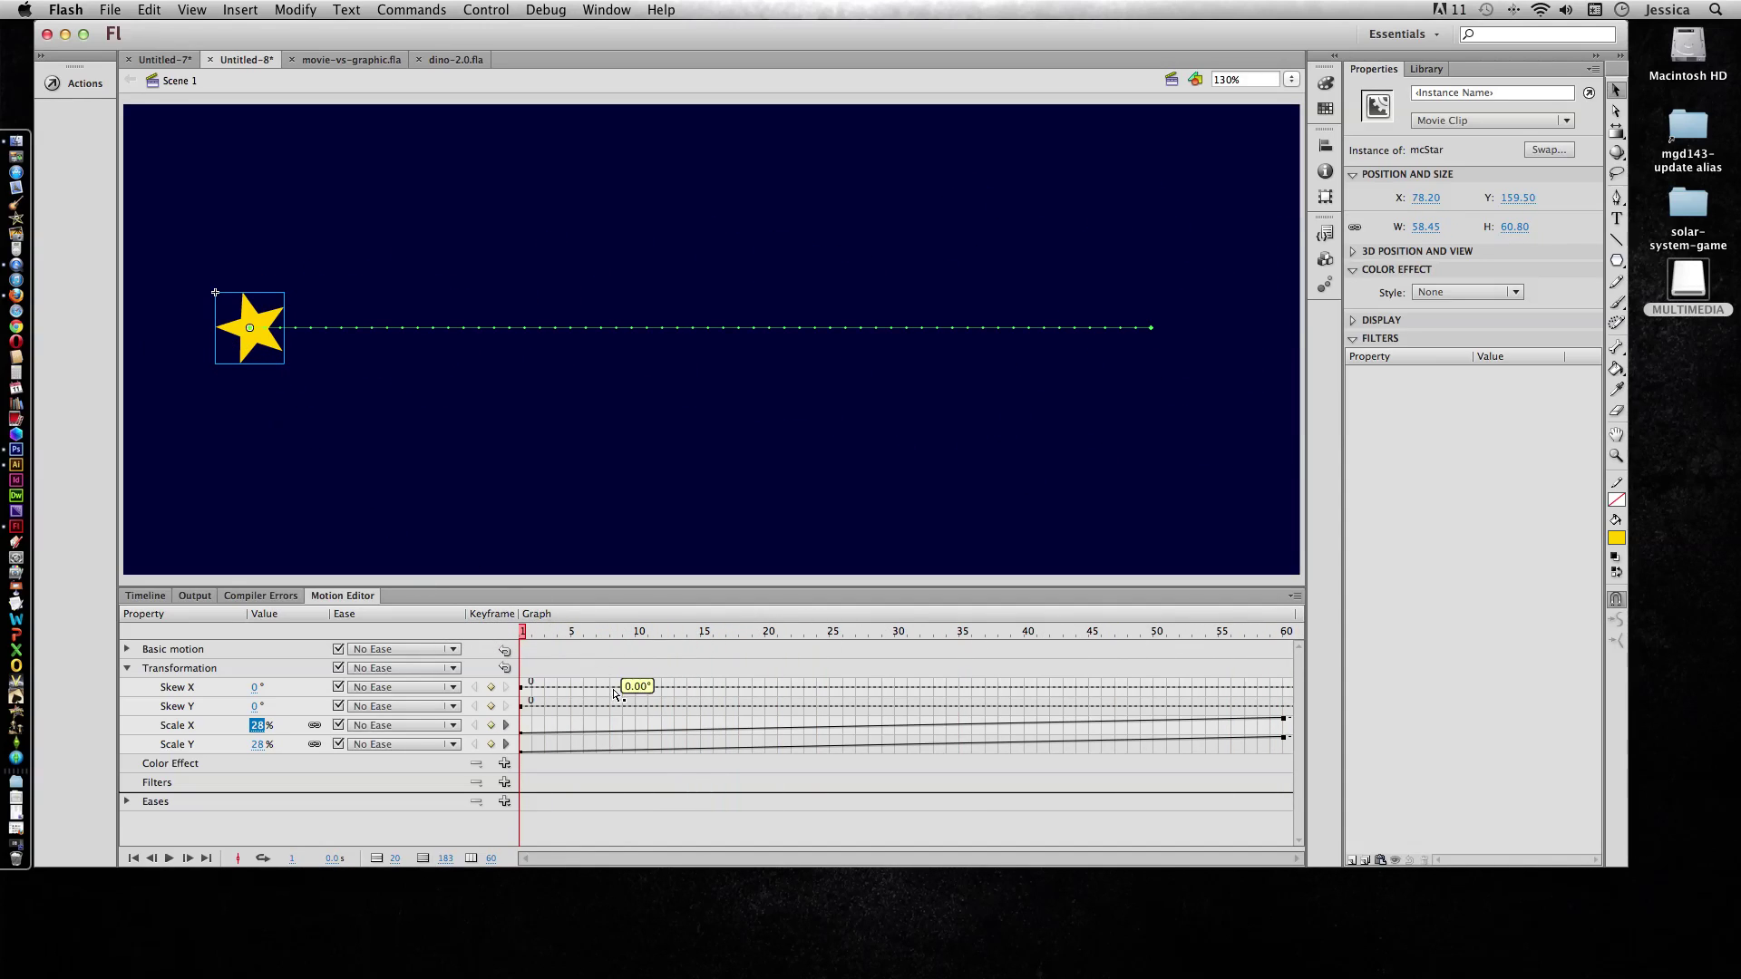
- Move the star's frame-1 X position to about 37 px at the stage's left edge and preview
click(128, 650)
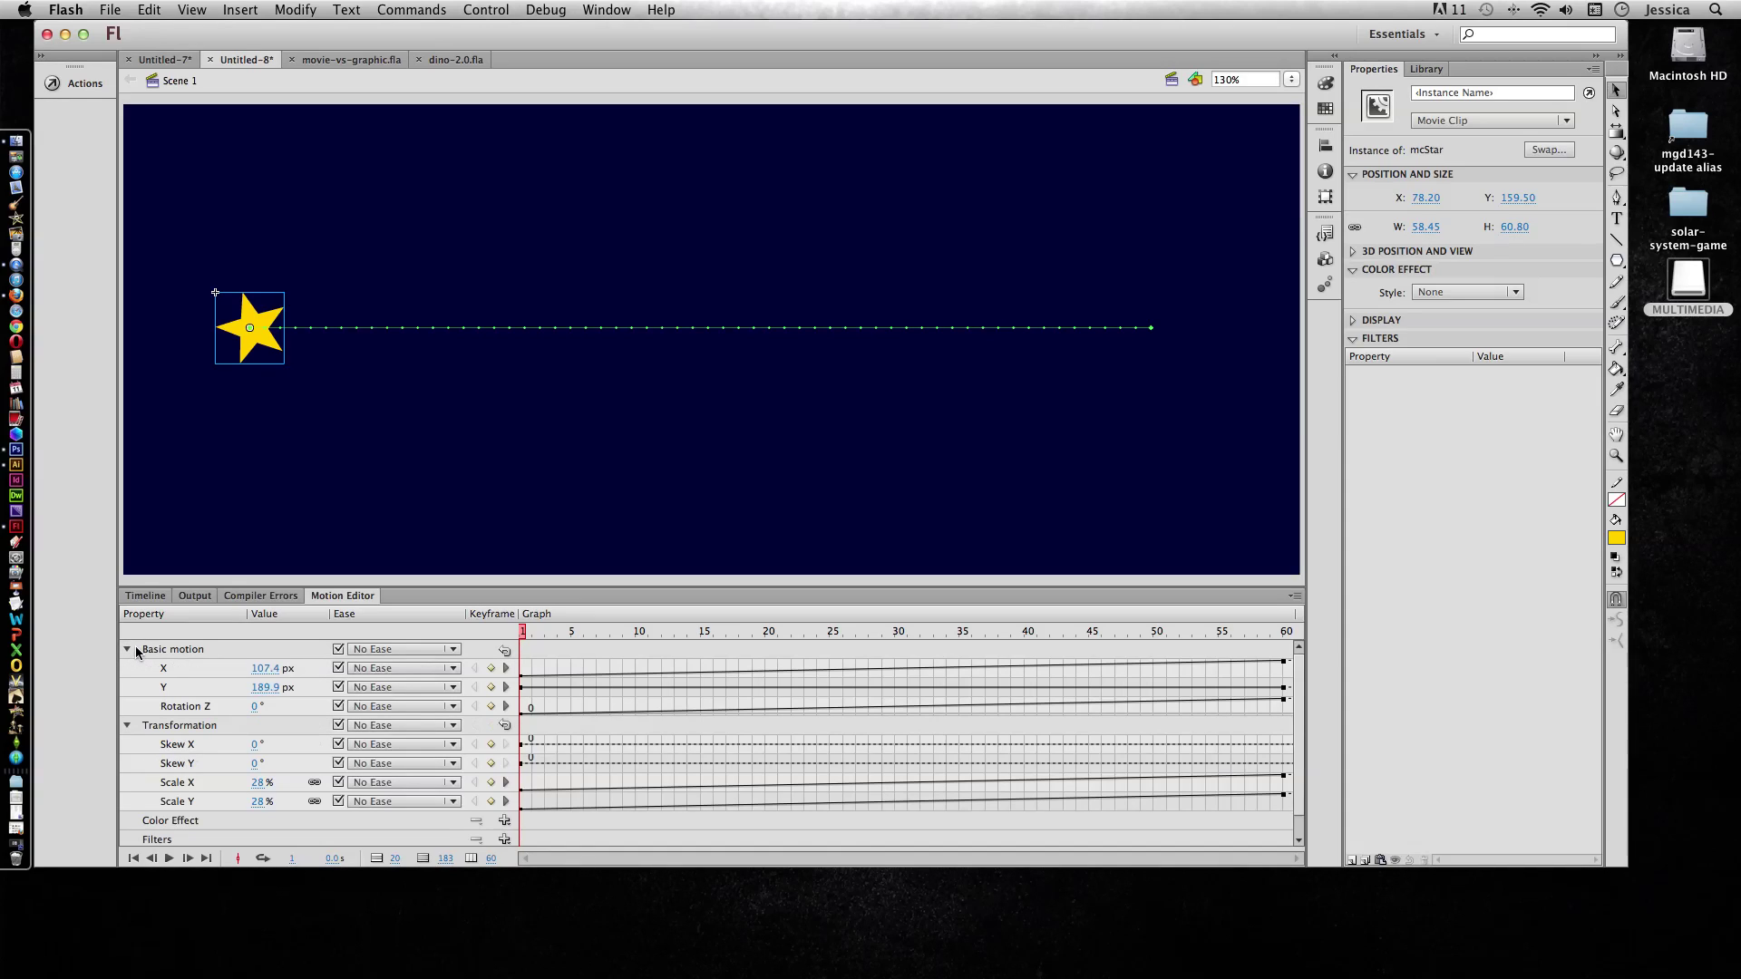
drag(271, 345, 187, 346)
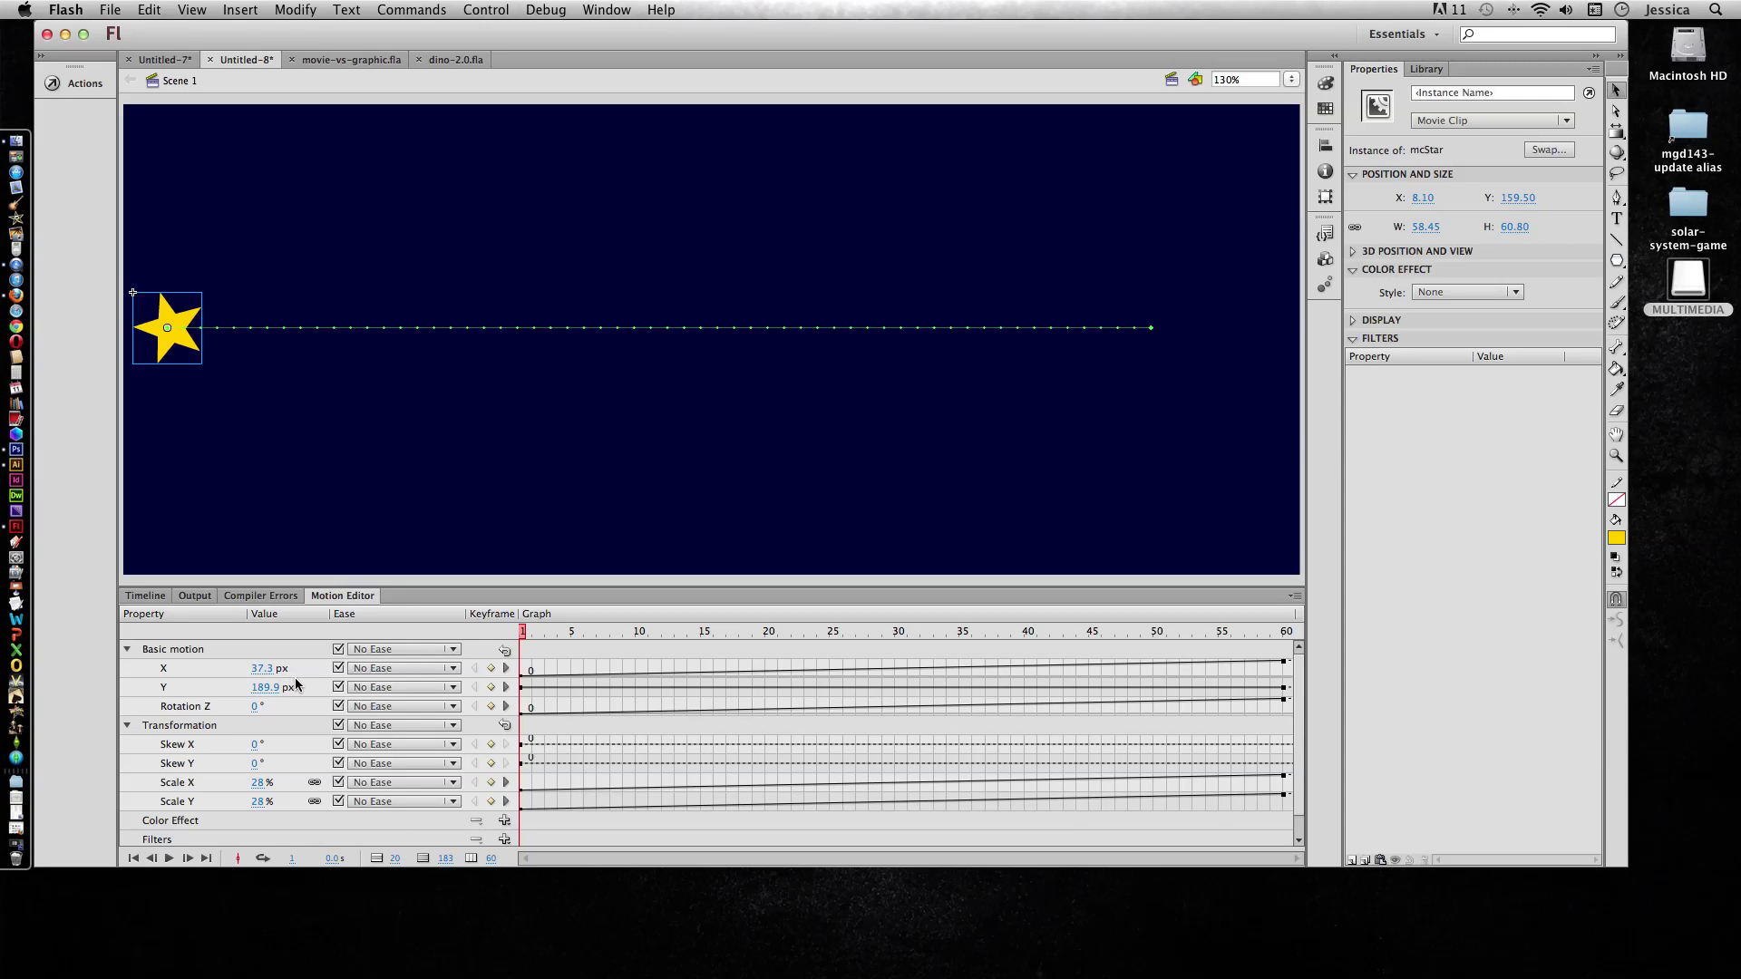
mouse_move(524, 634)
mouse_down()
mouse_move(1314, 622)
mouse_move(610, 629)
mouse_up()
- Return to frame 1 and collapse the Basic motion and Transformation groups
click(476, 707)
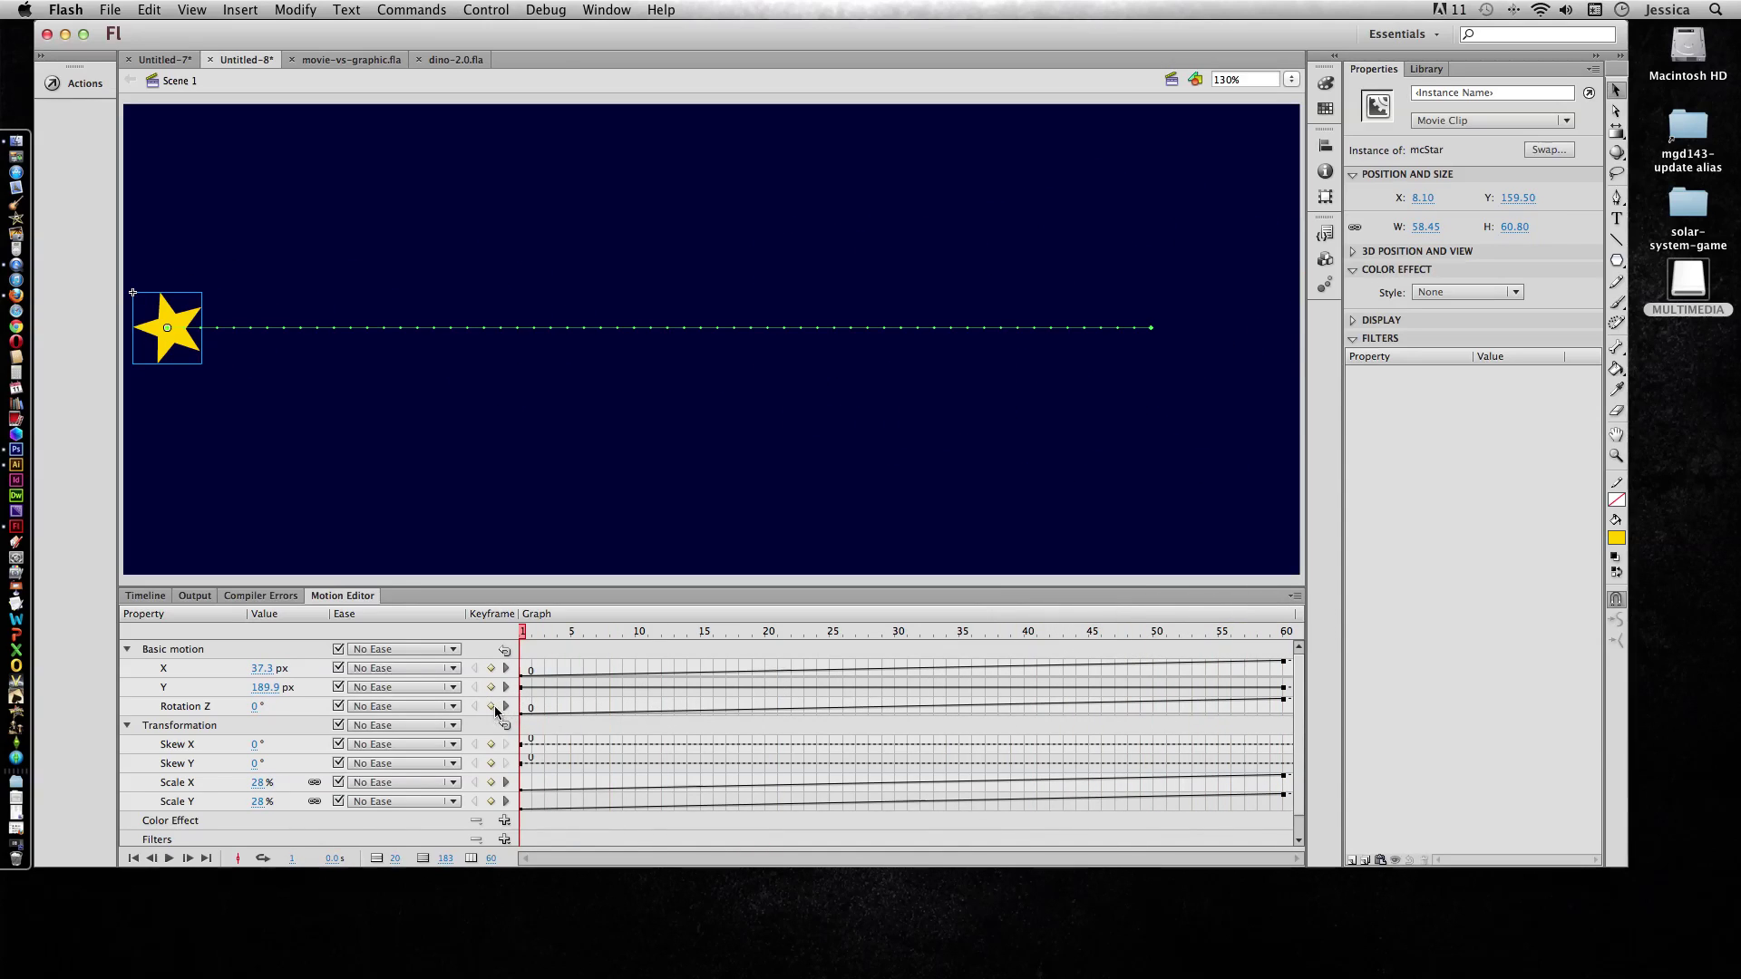
click(126, 651)
click(128, 666)
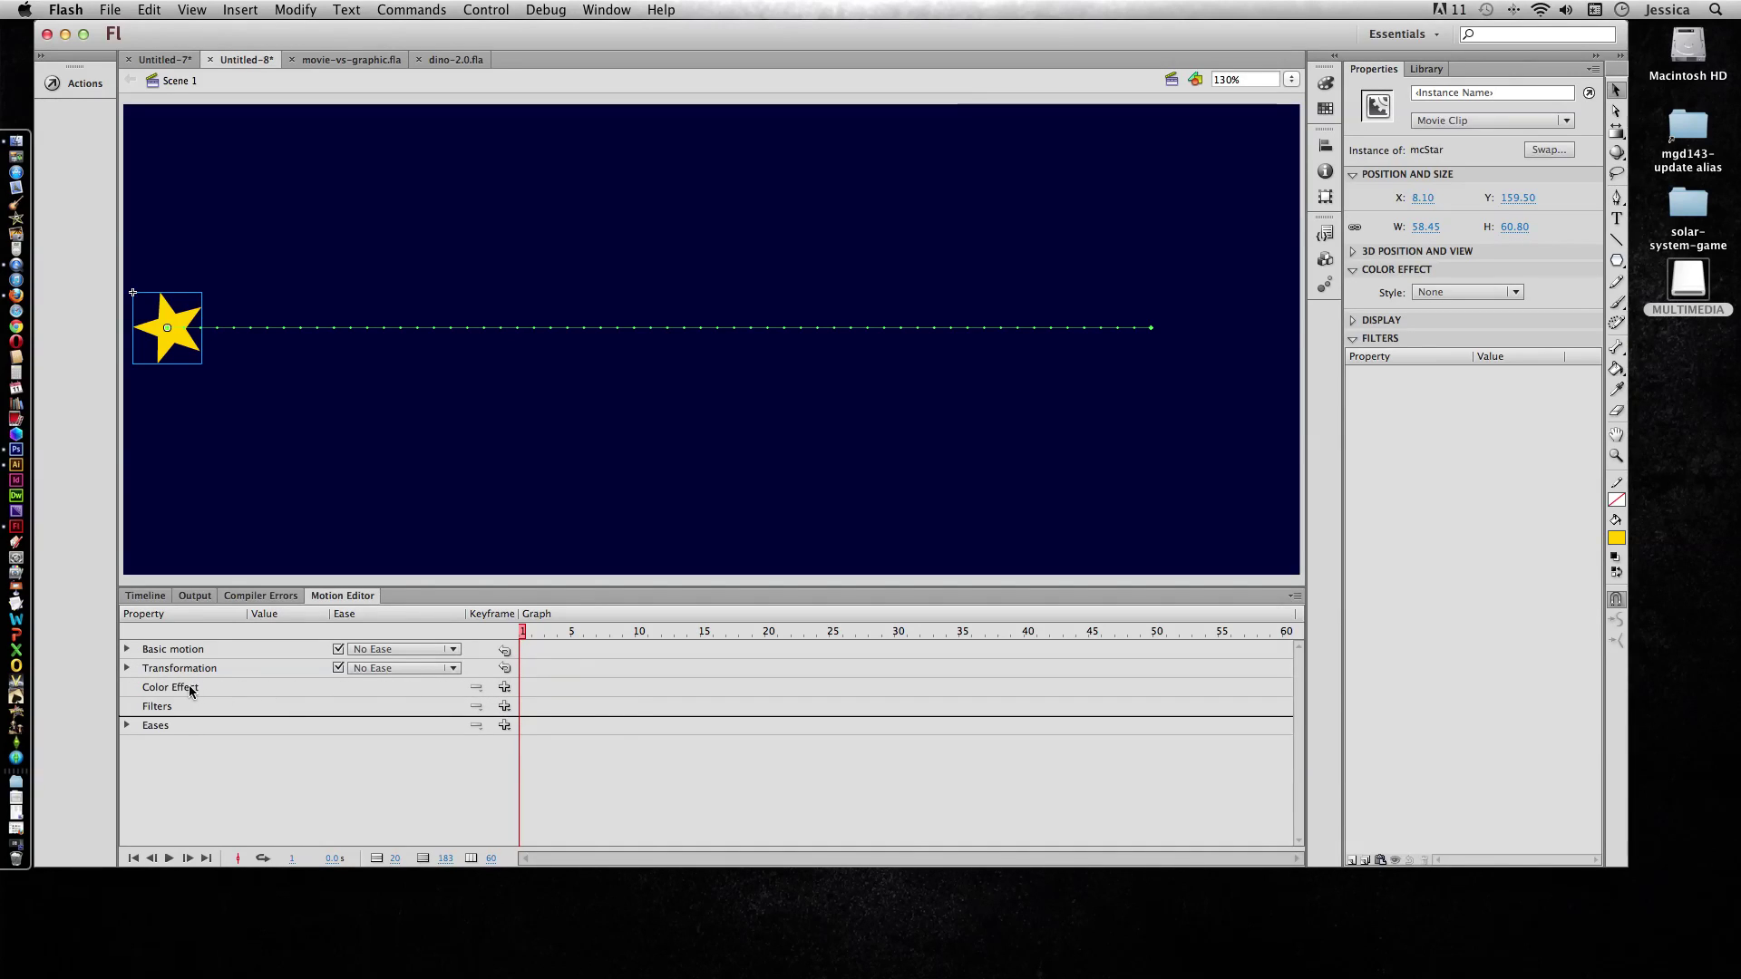
- Add a Tint colour effect with 0% tint amount at frame 1
click(505, 688)
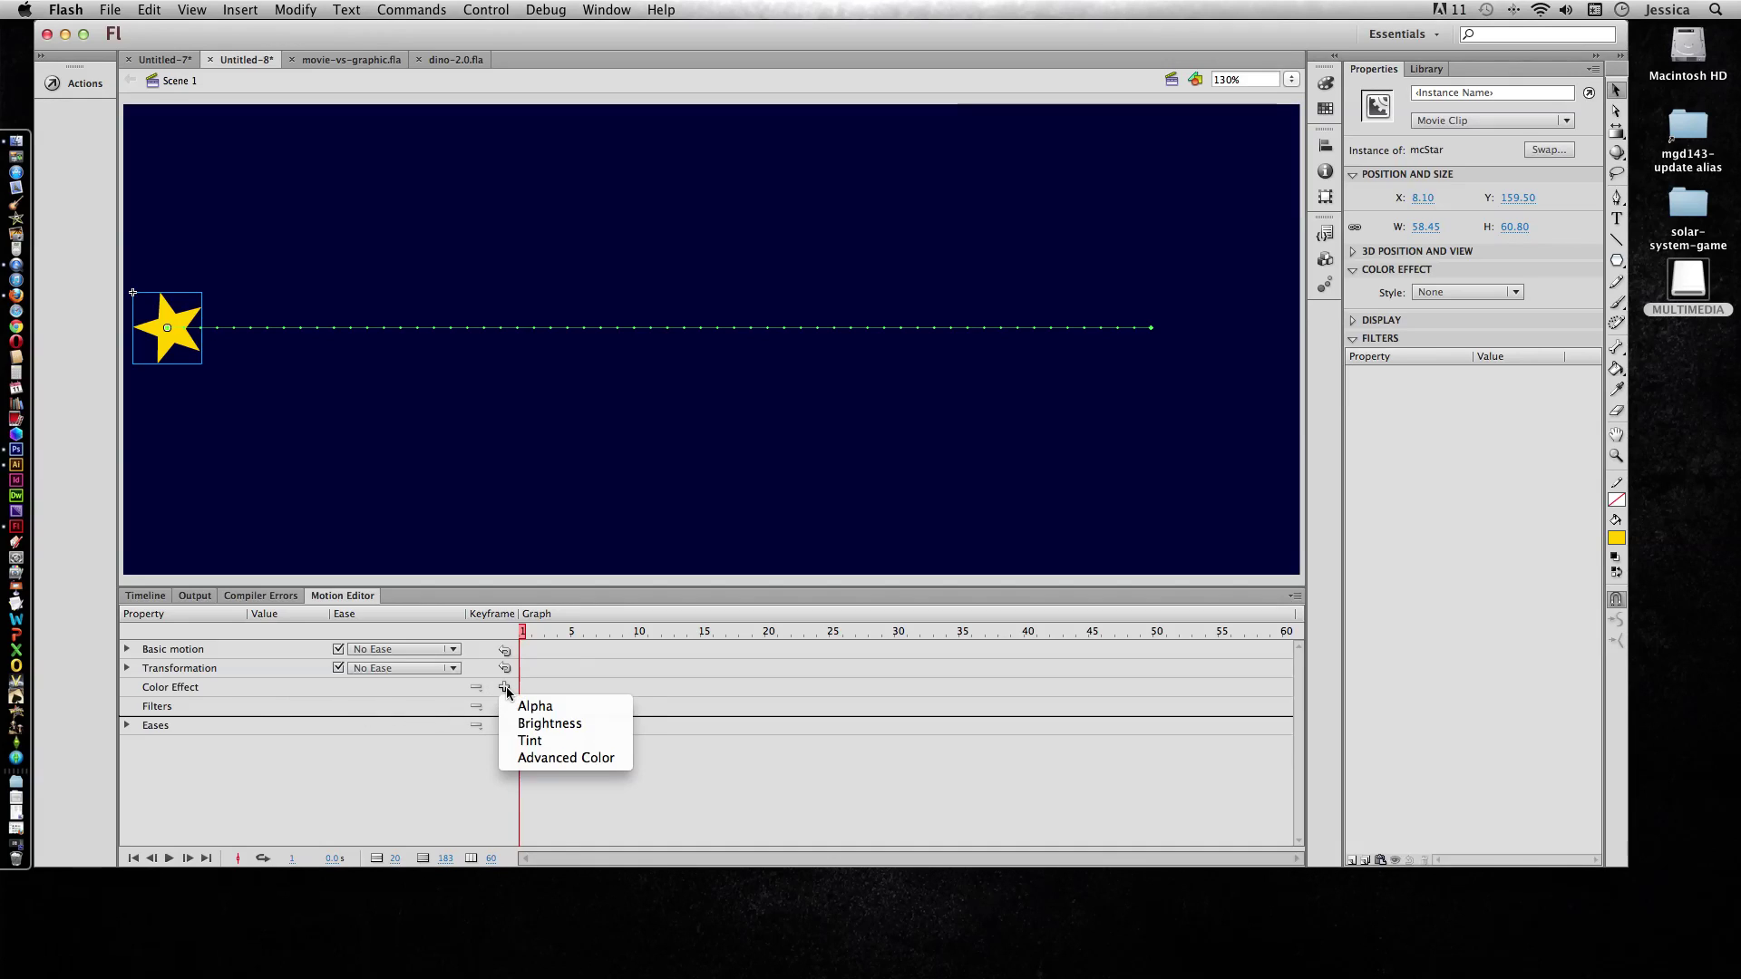
click(545, 740)
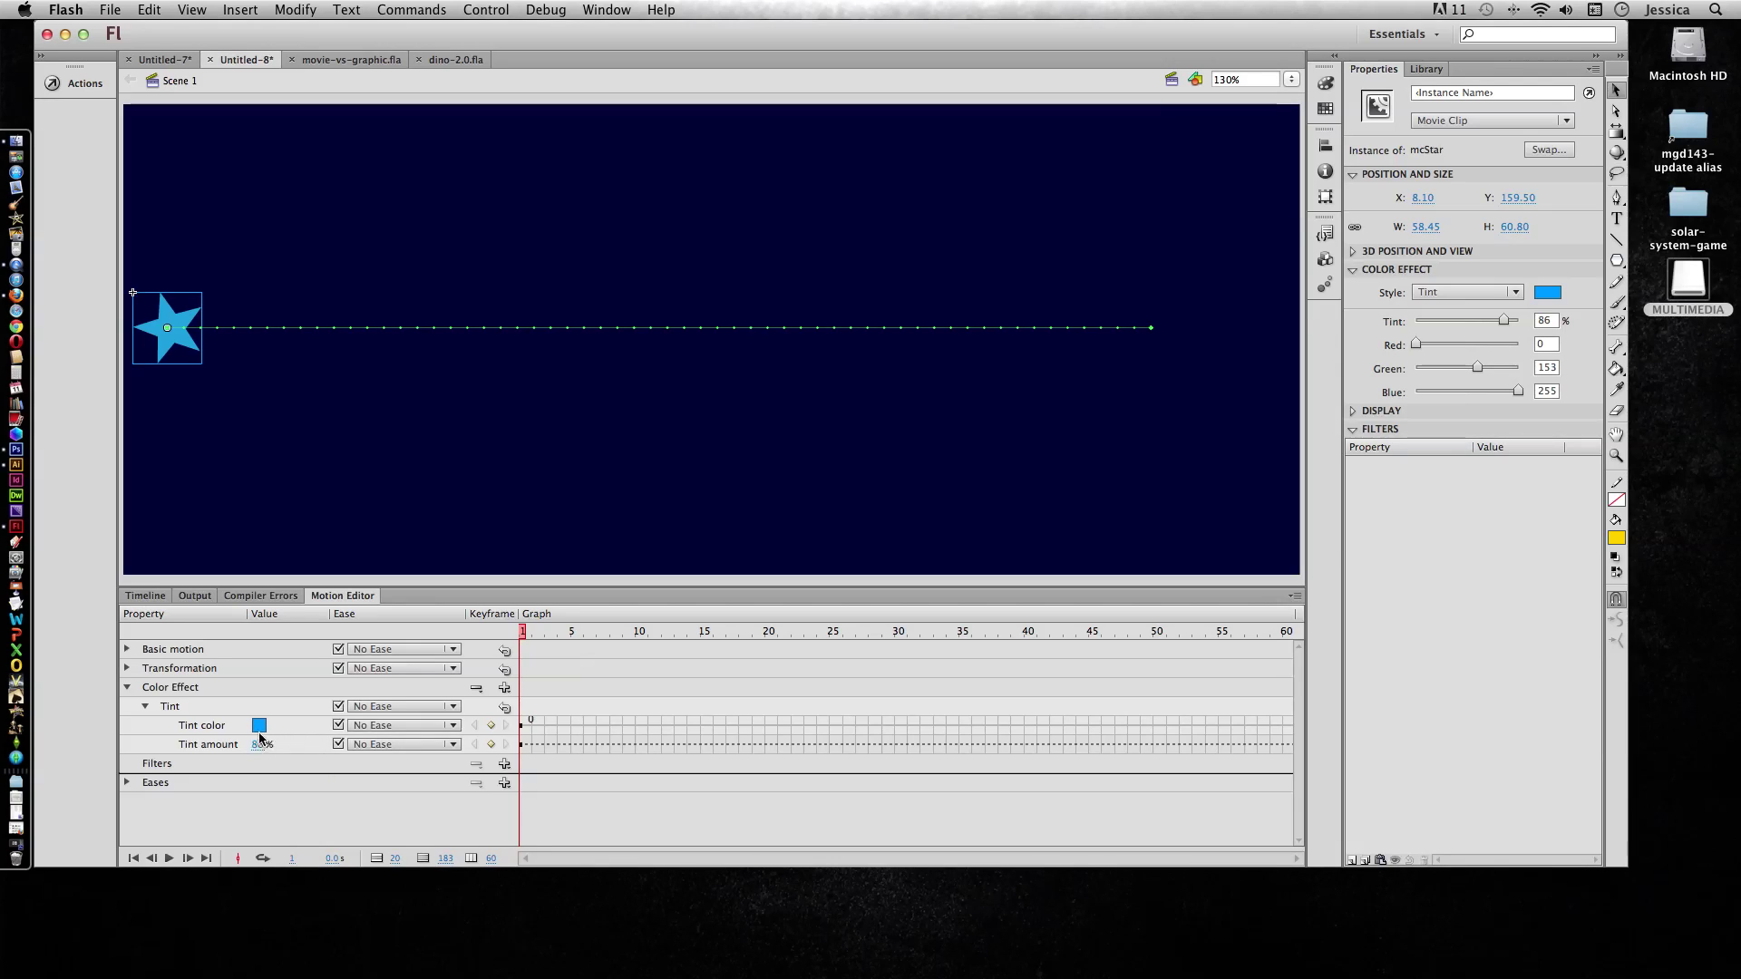
drag(260, 746, 173, 746)
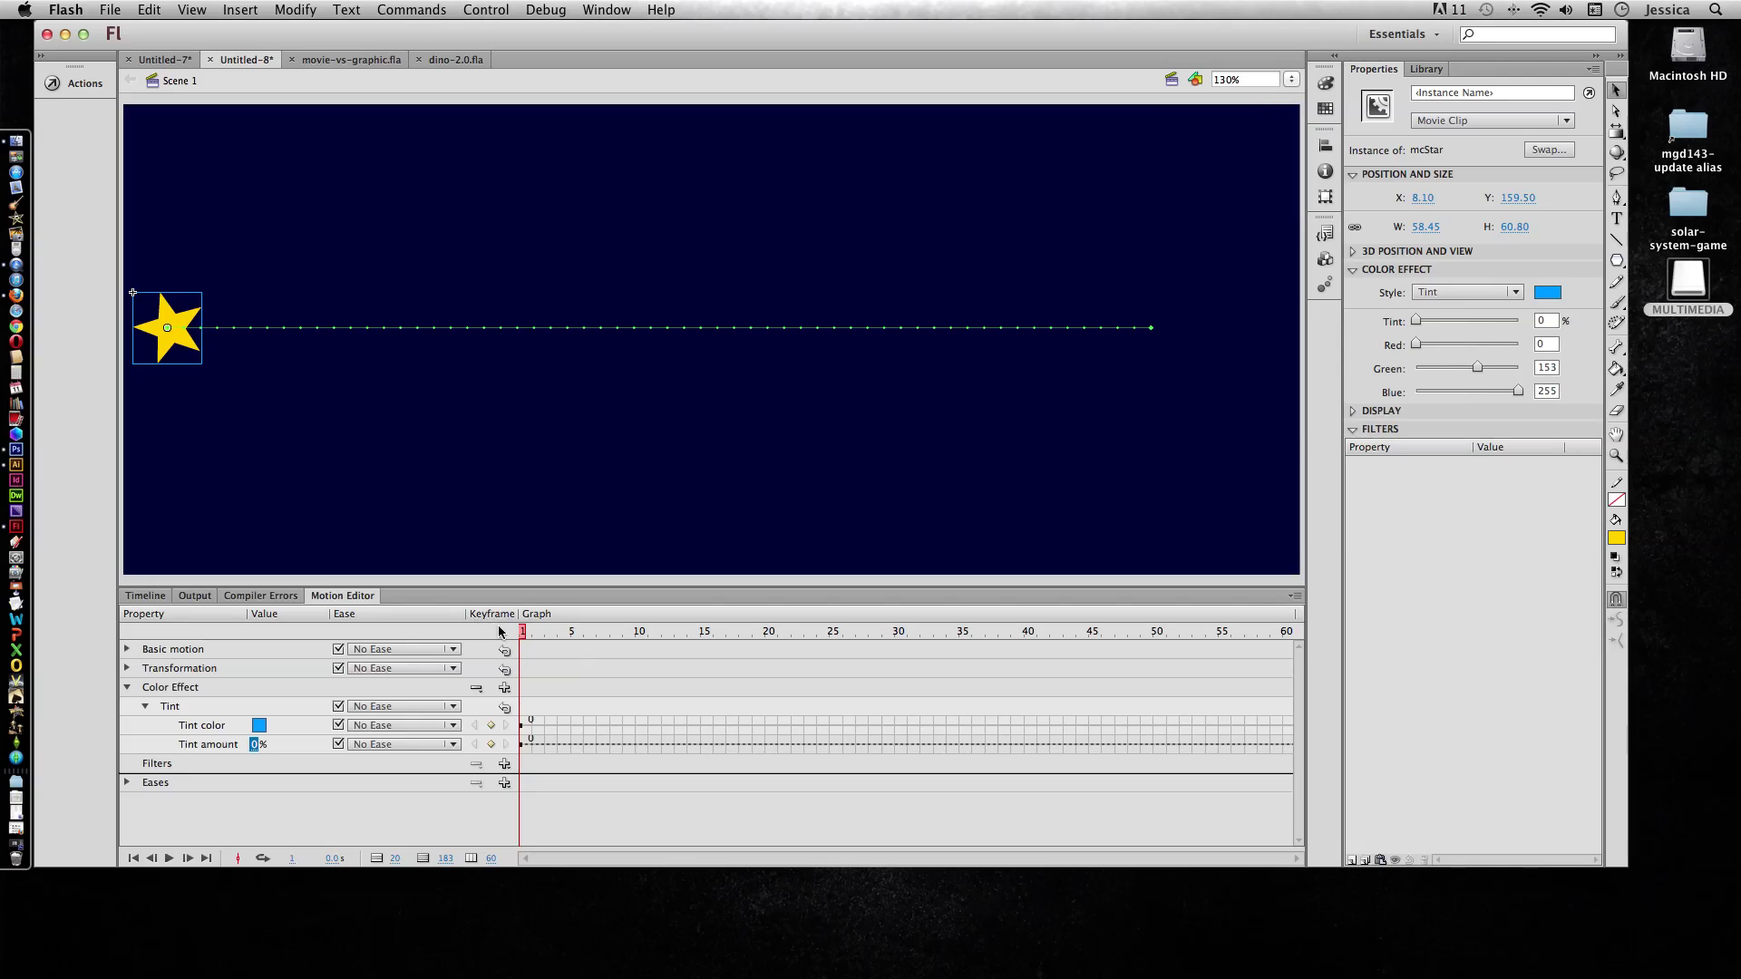
click(603, 641)
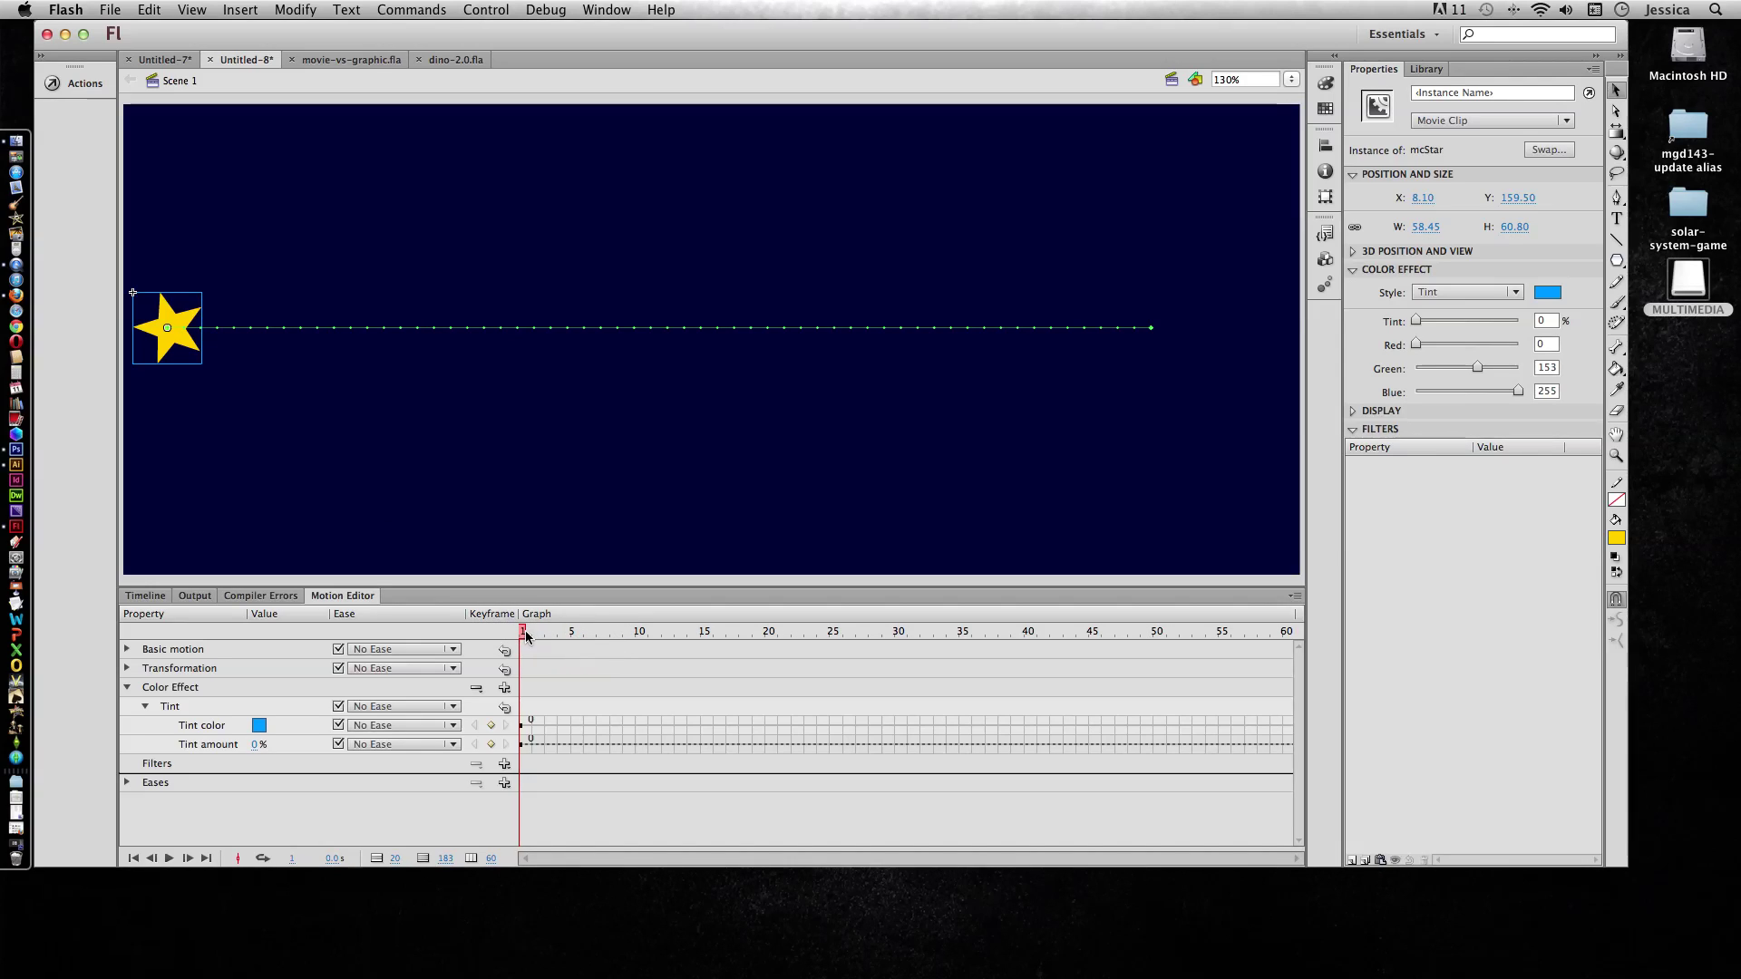
- Set tint amount 100% blue at frame 10 and a green tint colour at frame 20
mouse_move(525, 638)
mouse_down()
mouse_move(665, 641)
mouse_move(634, 643)
mouse_up()
drag(258, 745, 396, 746)
drag(638, 635, 765, 635)
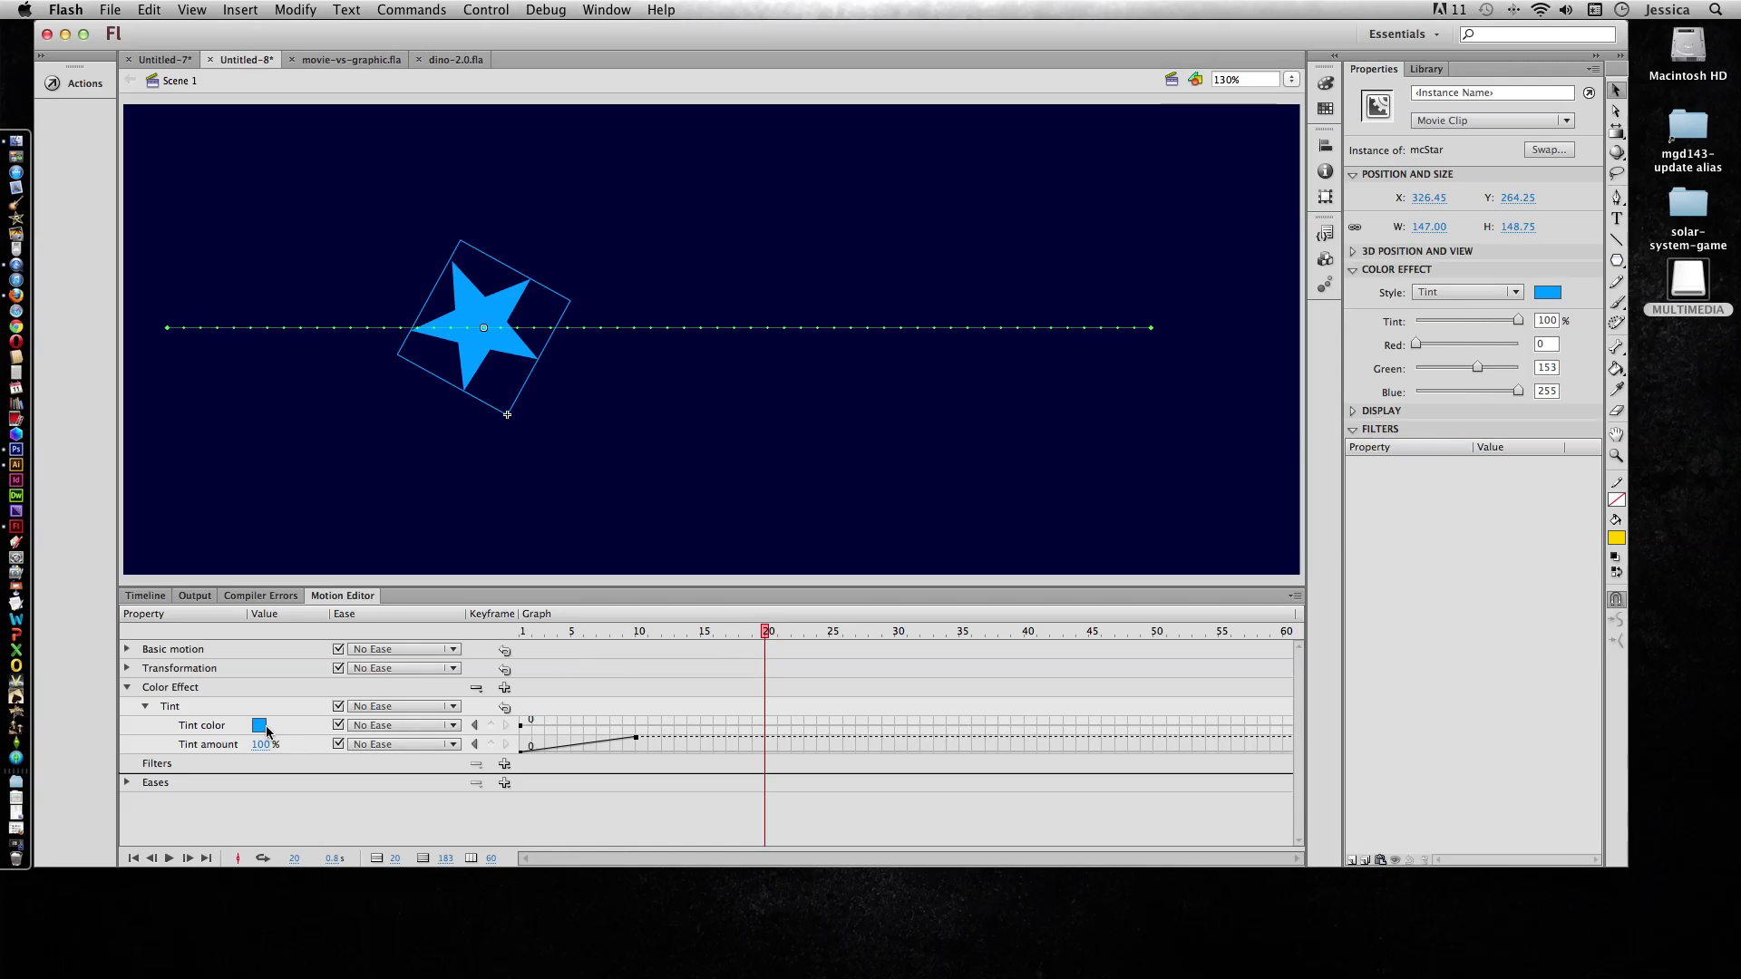
click(265, 732)
click(349, 825)
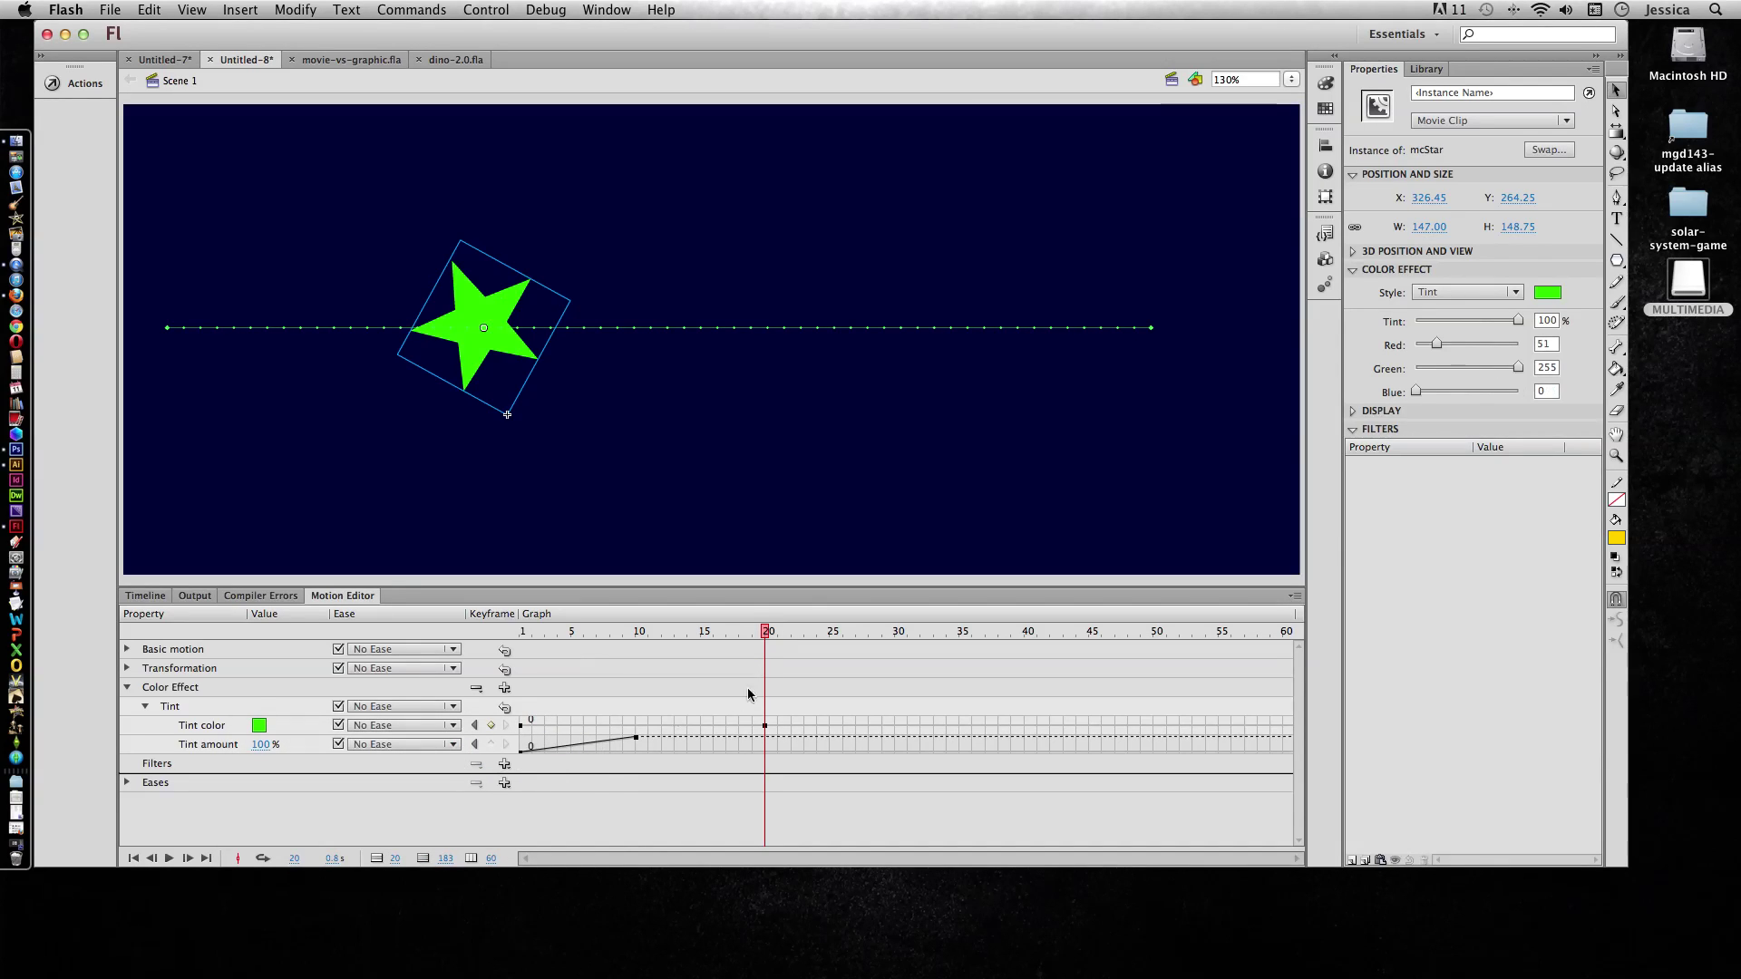
mouse_move(767, 638)
mouse_down()
mouse_move(898, 636)
mouse_move(583, 636)
mouse_move(765, 633)
mouse_up()
- Add a tint keyframe at frame 20, set frame 10's tint colour to blue and preview the fade-in
click(492, 745)
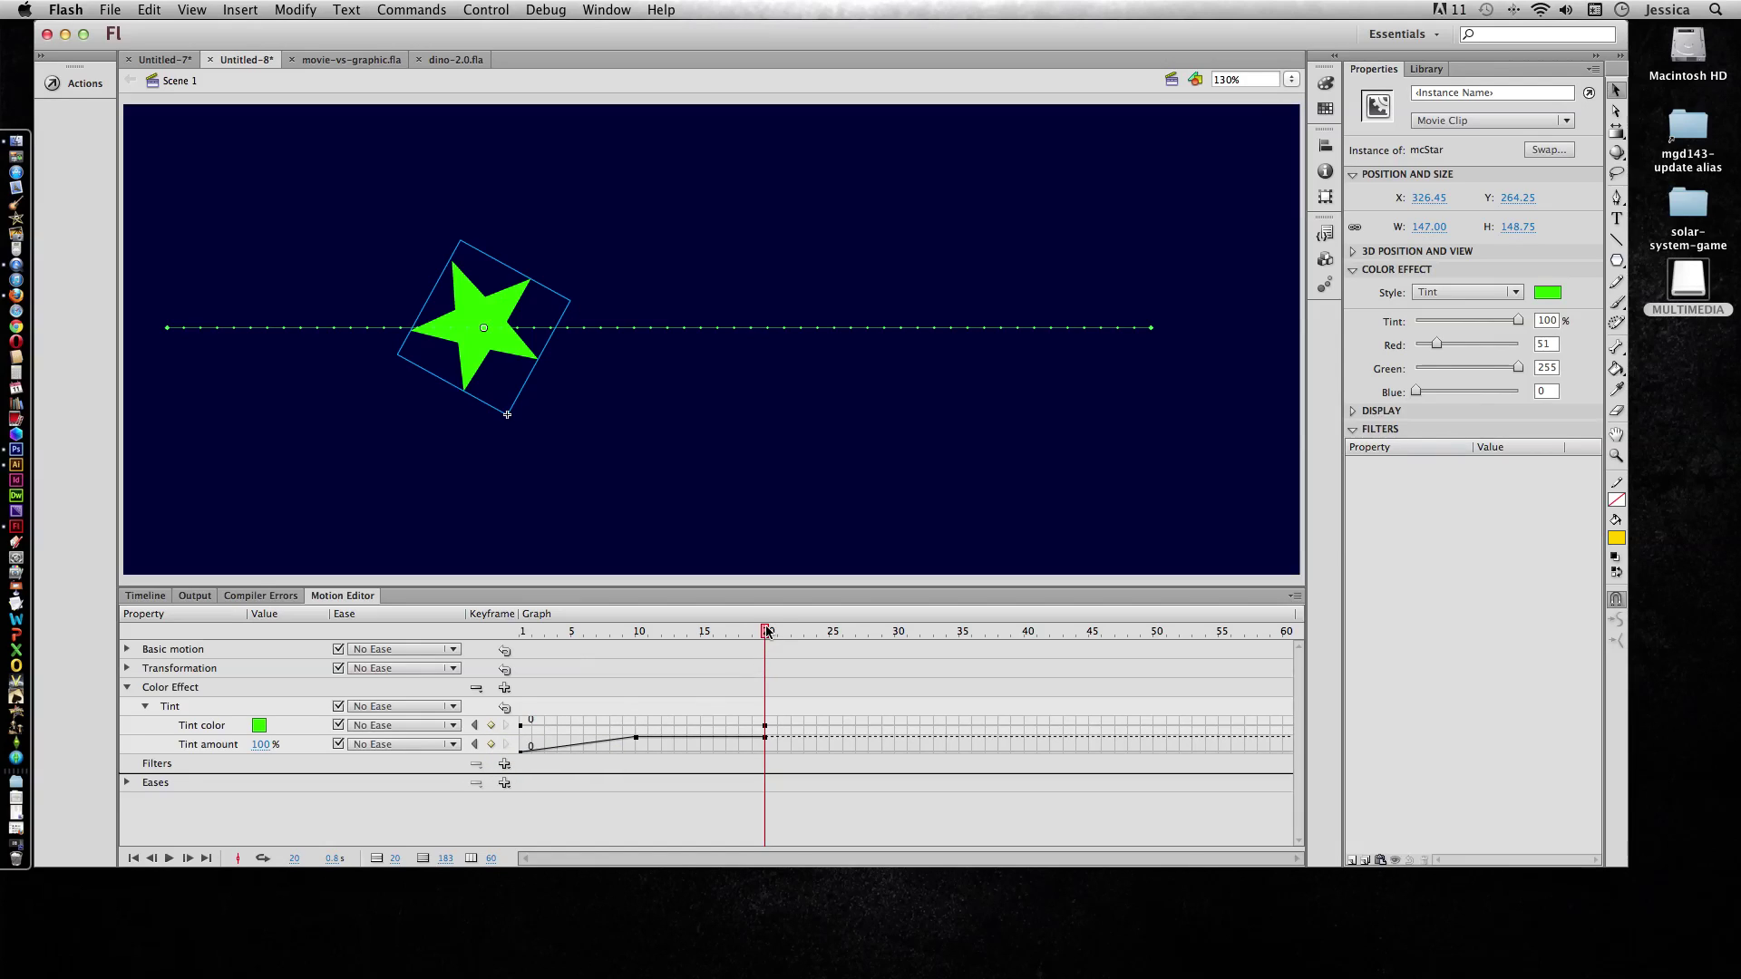
drag(766, 632, 636, 632)
click(259, 725)
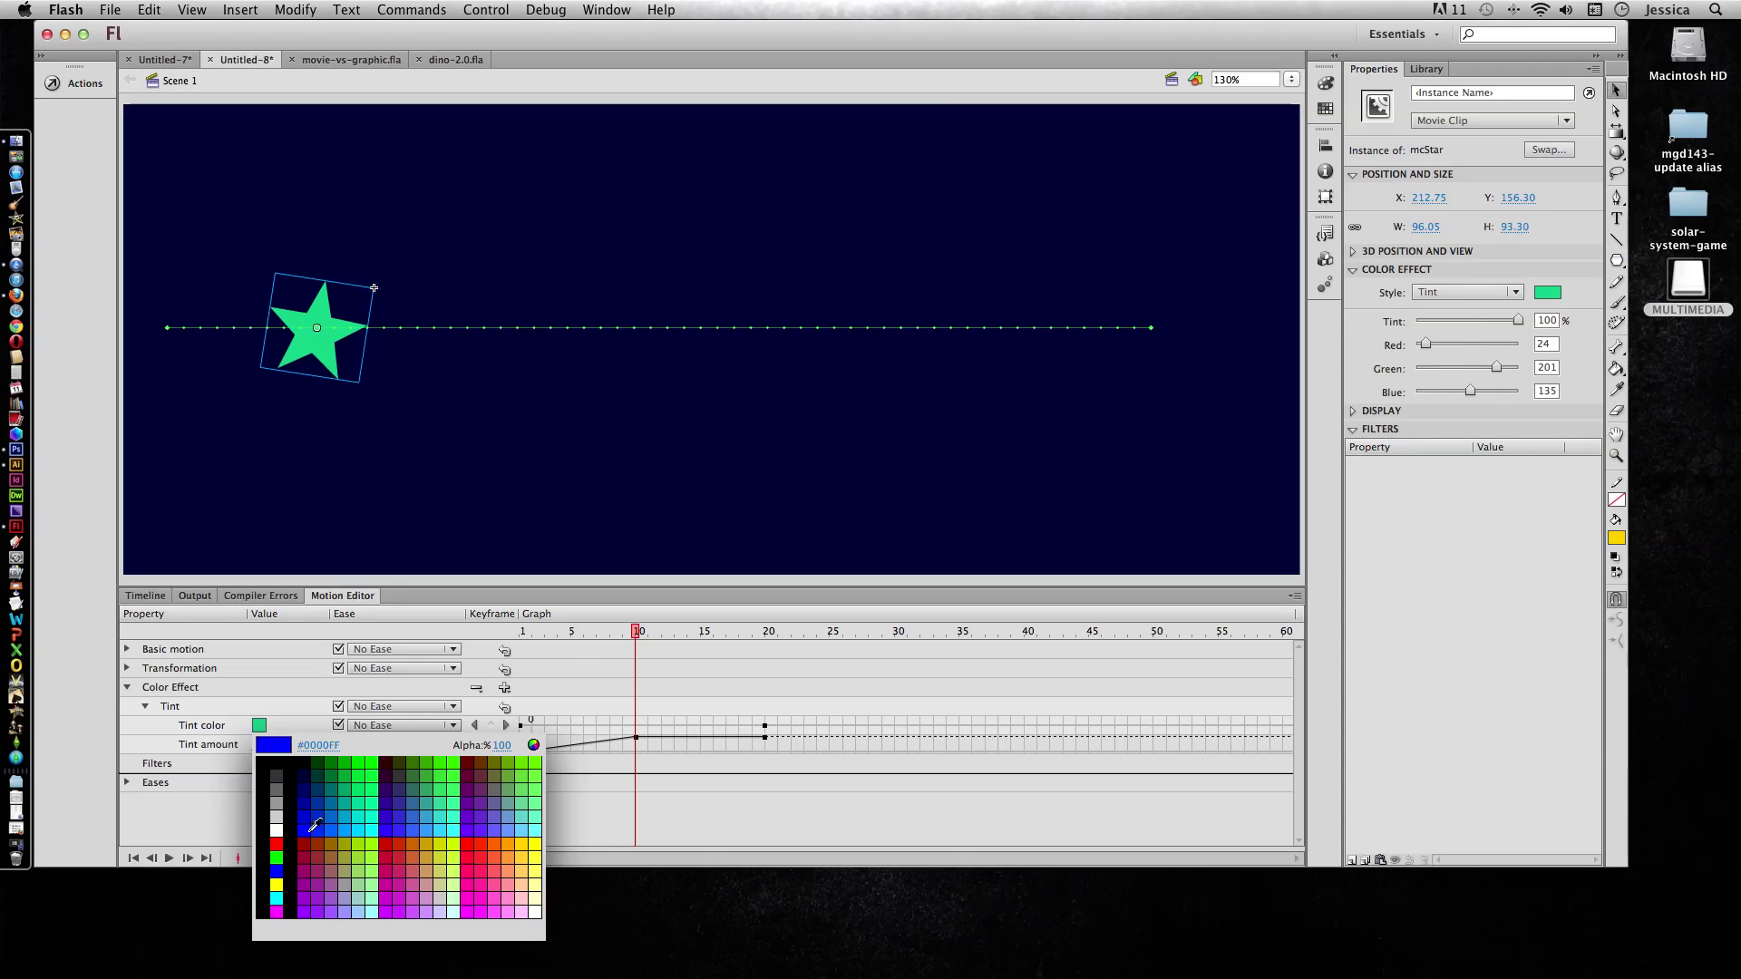
click(354, 825)
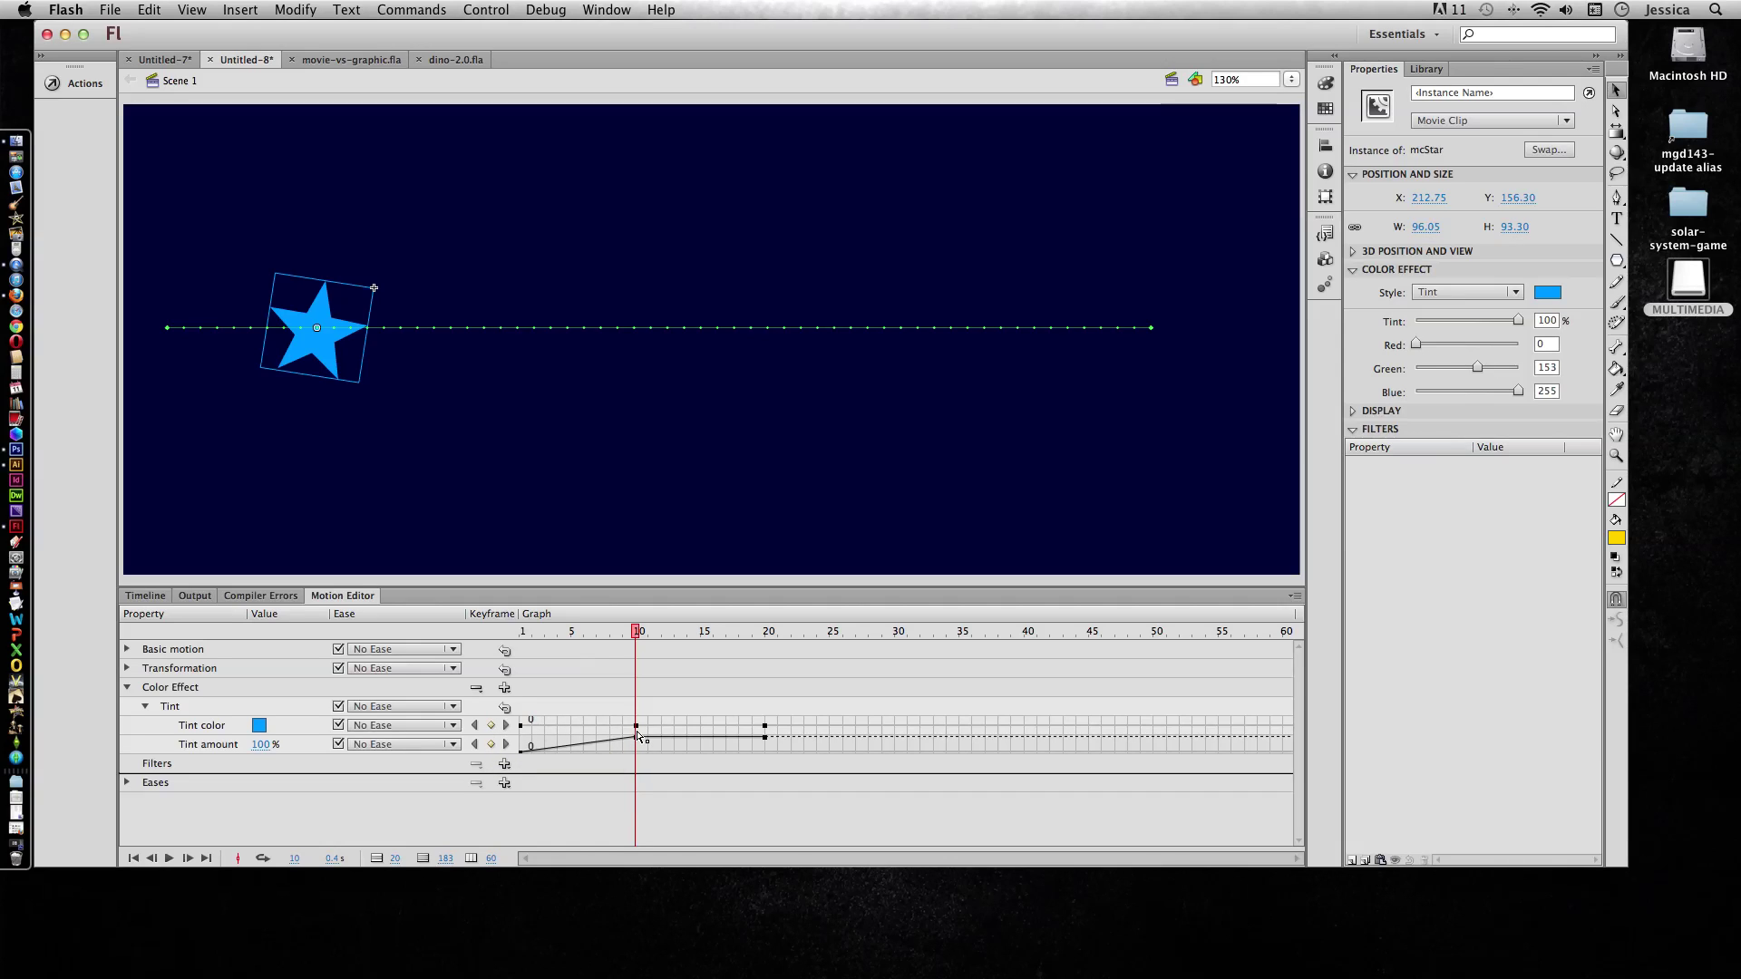
drag(636, 633, 640, 641)
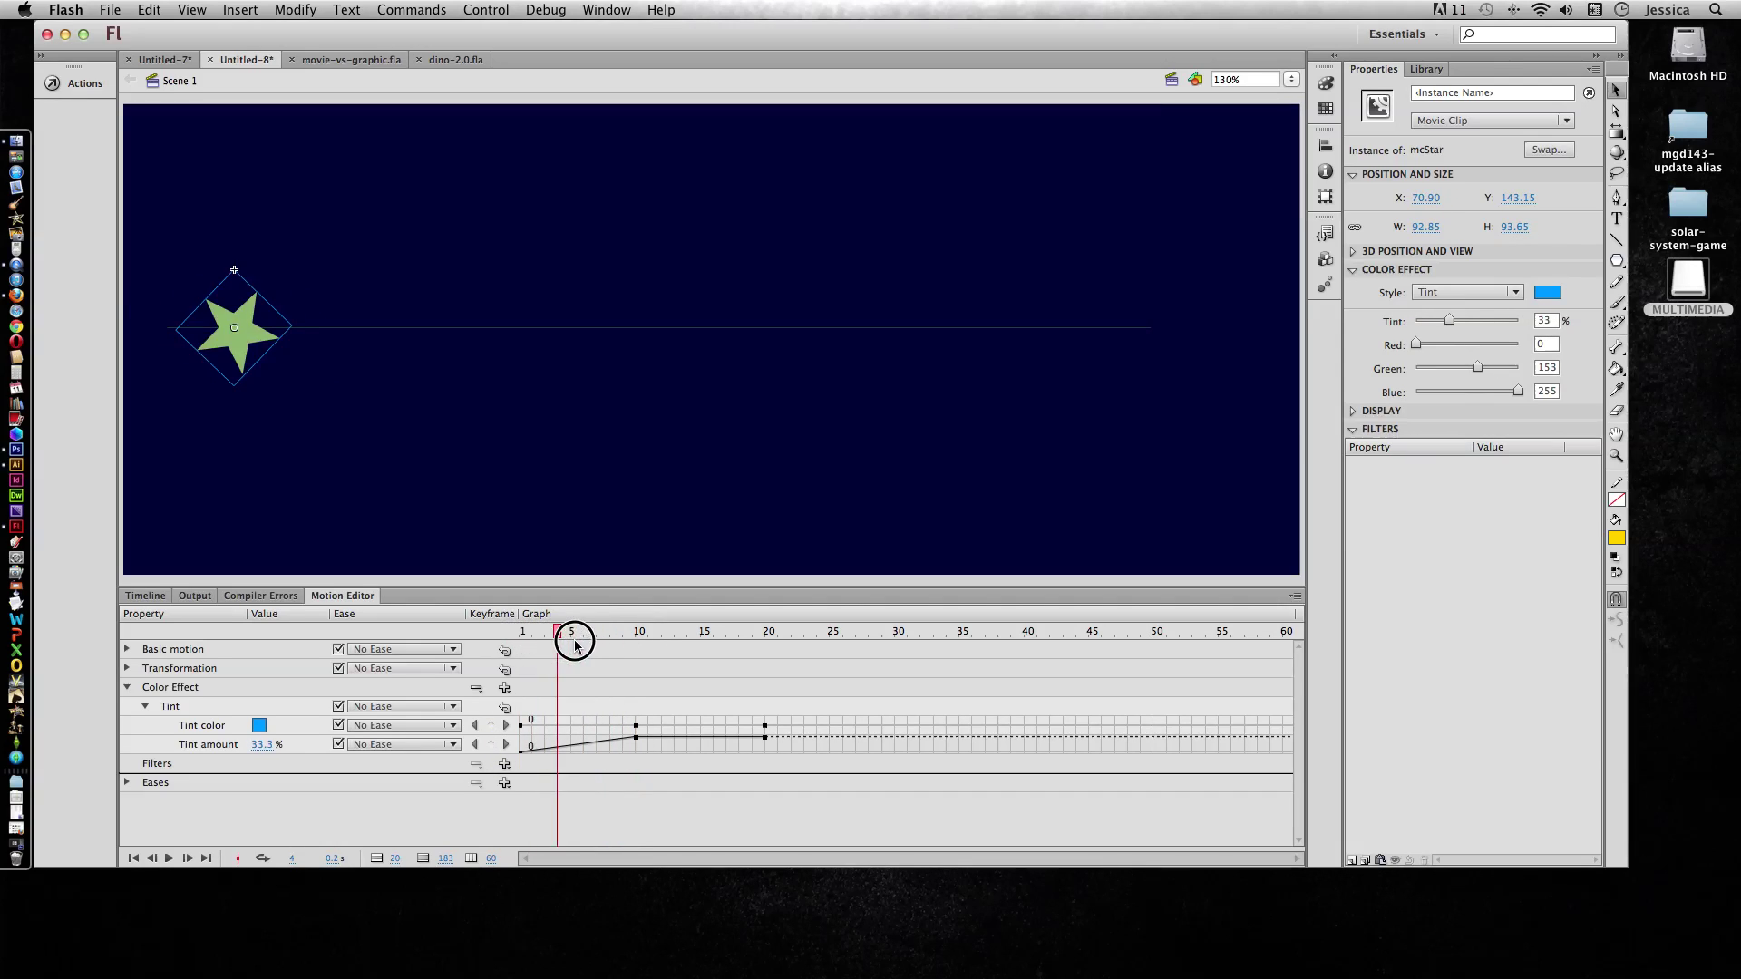
drag(641, 644, 640, 747)
drag(638, 634, 769, 642)
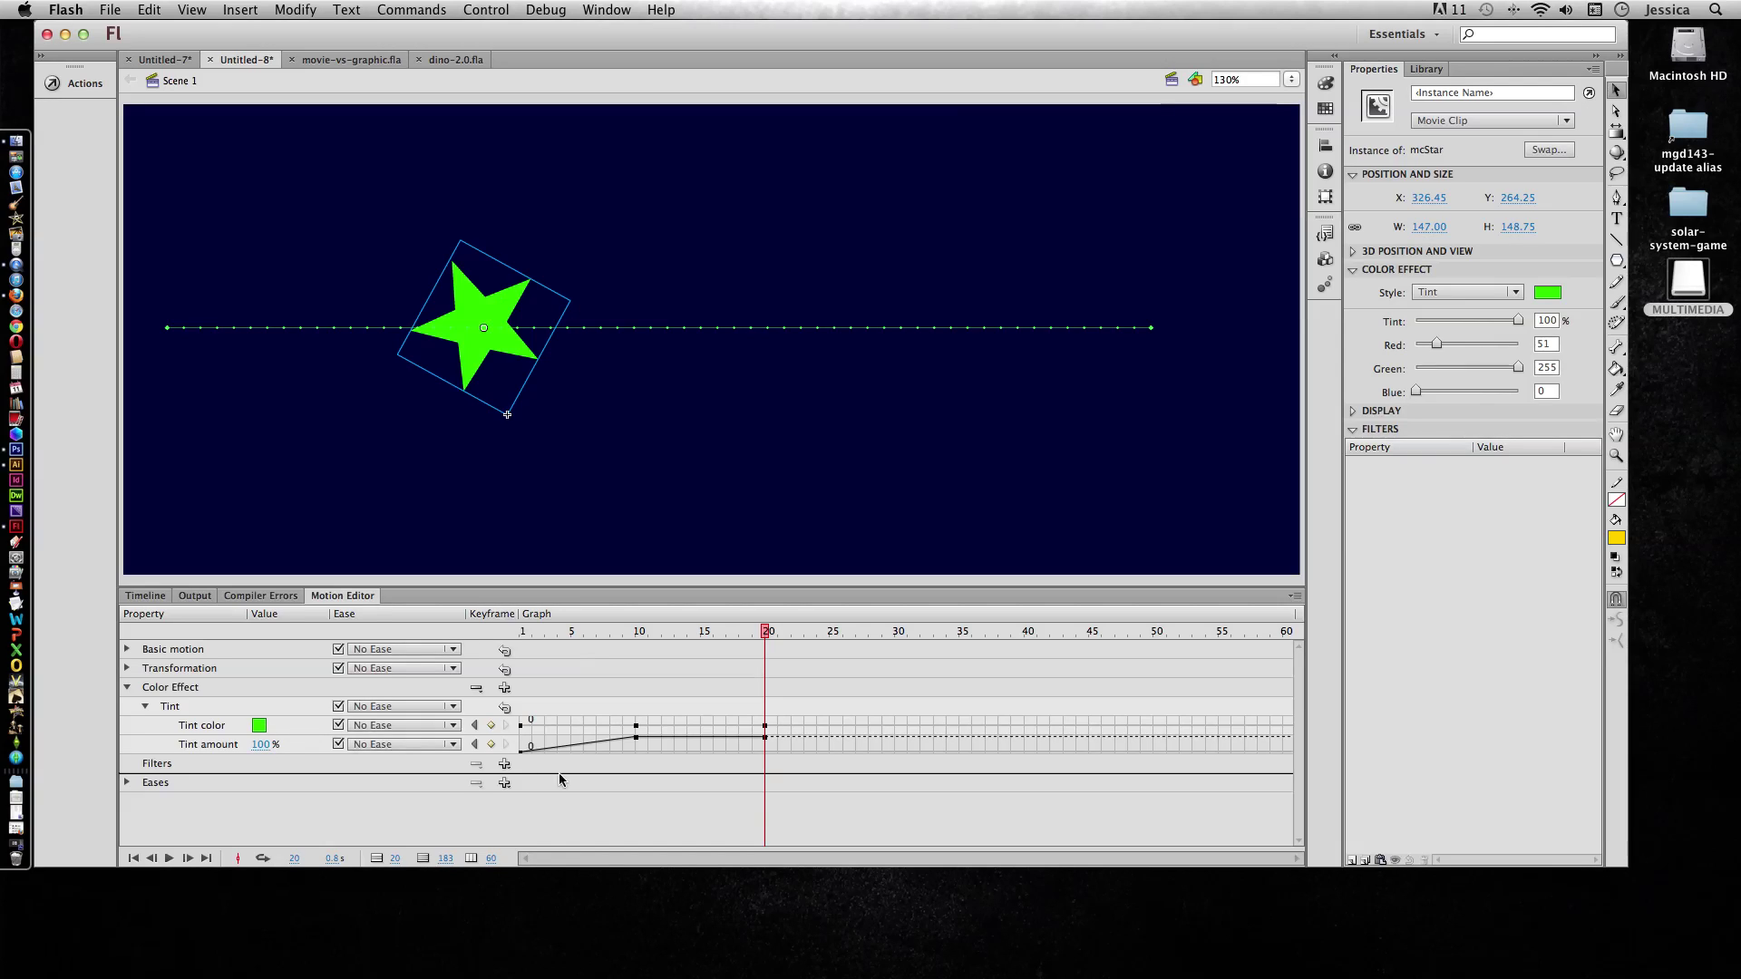
- Tint the star pink at frame 30 and orange at frame 40
drag(770, 636, 896, 636)
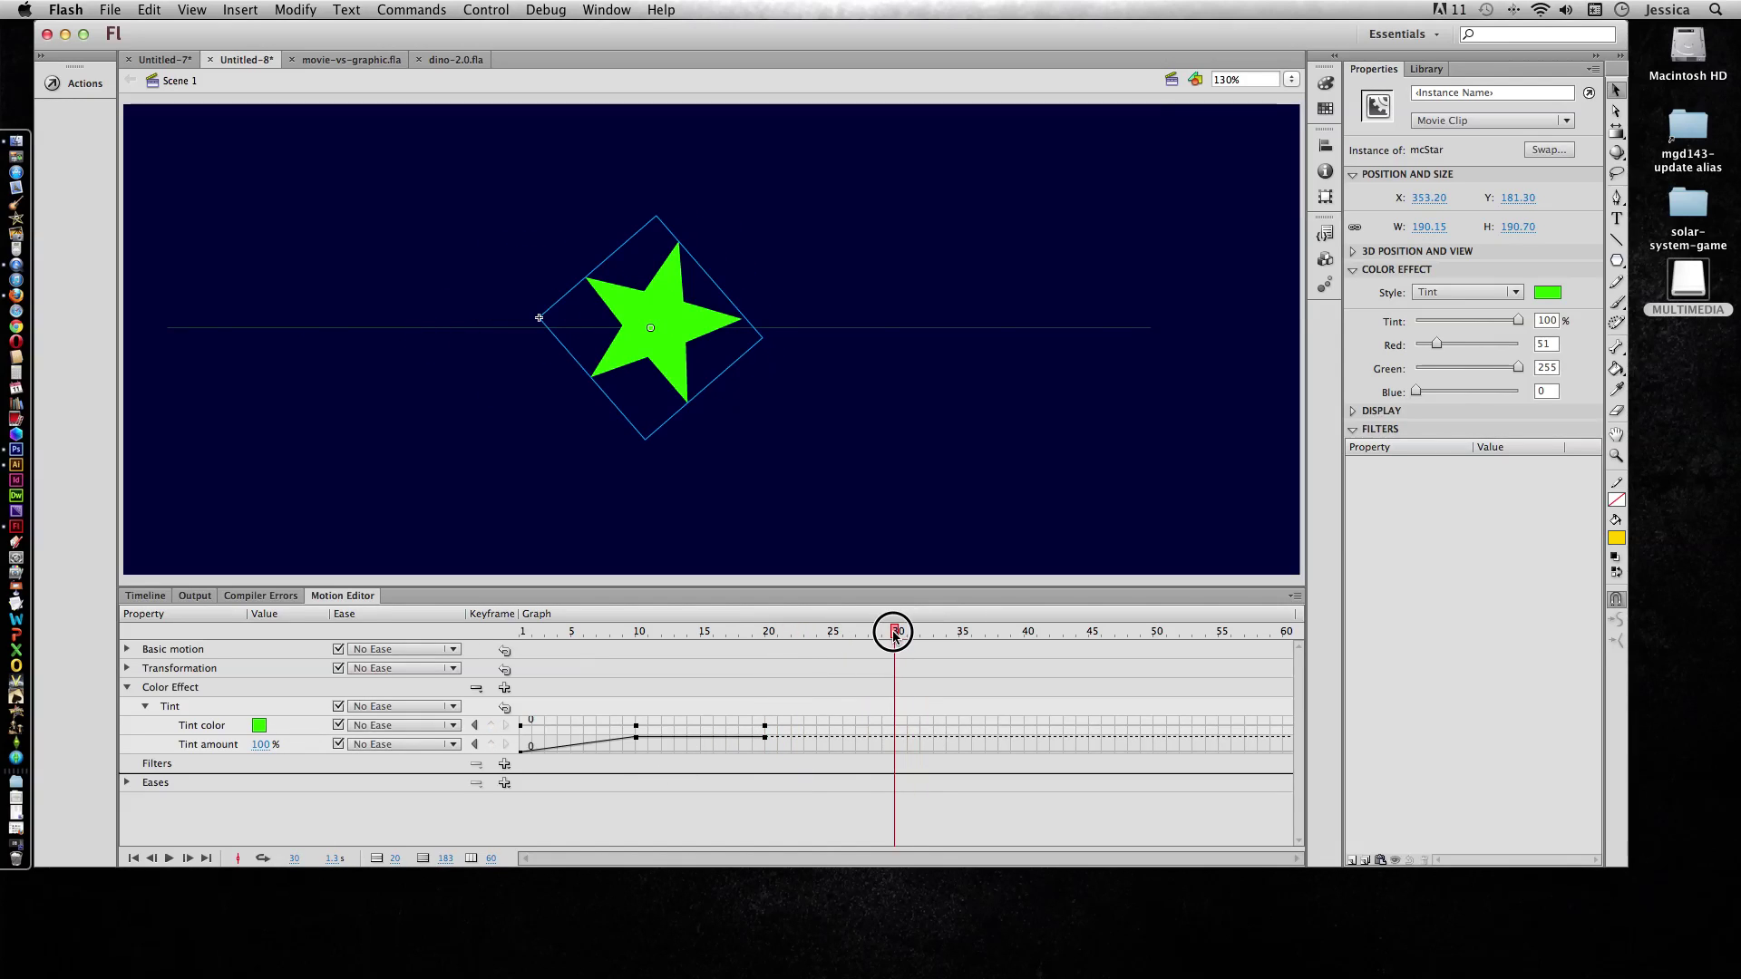
click(258, 725)
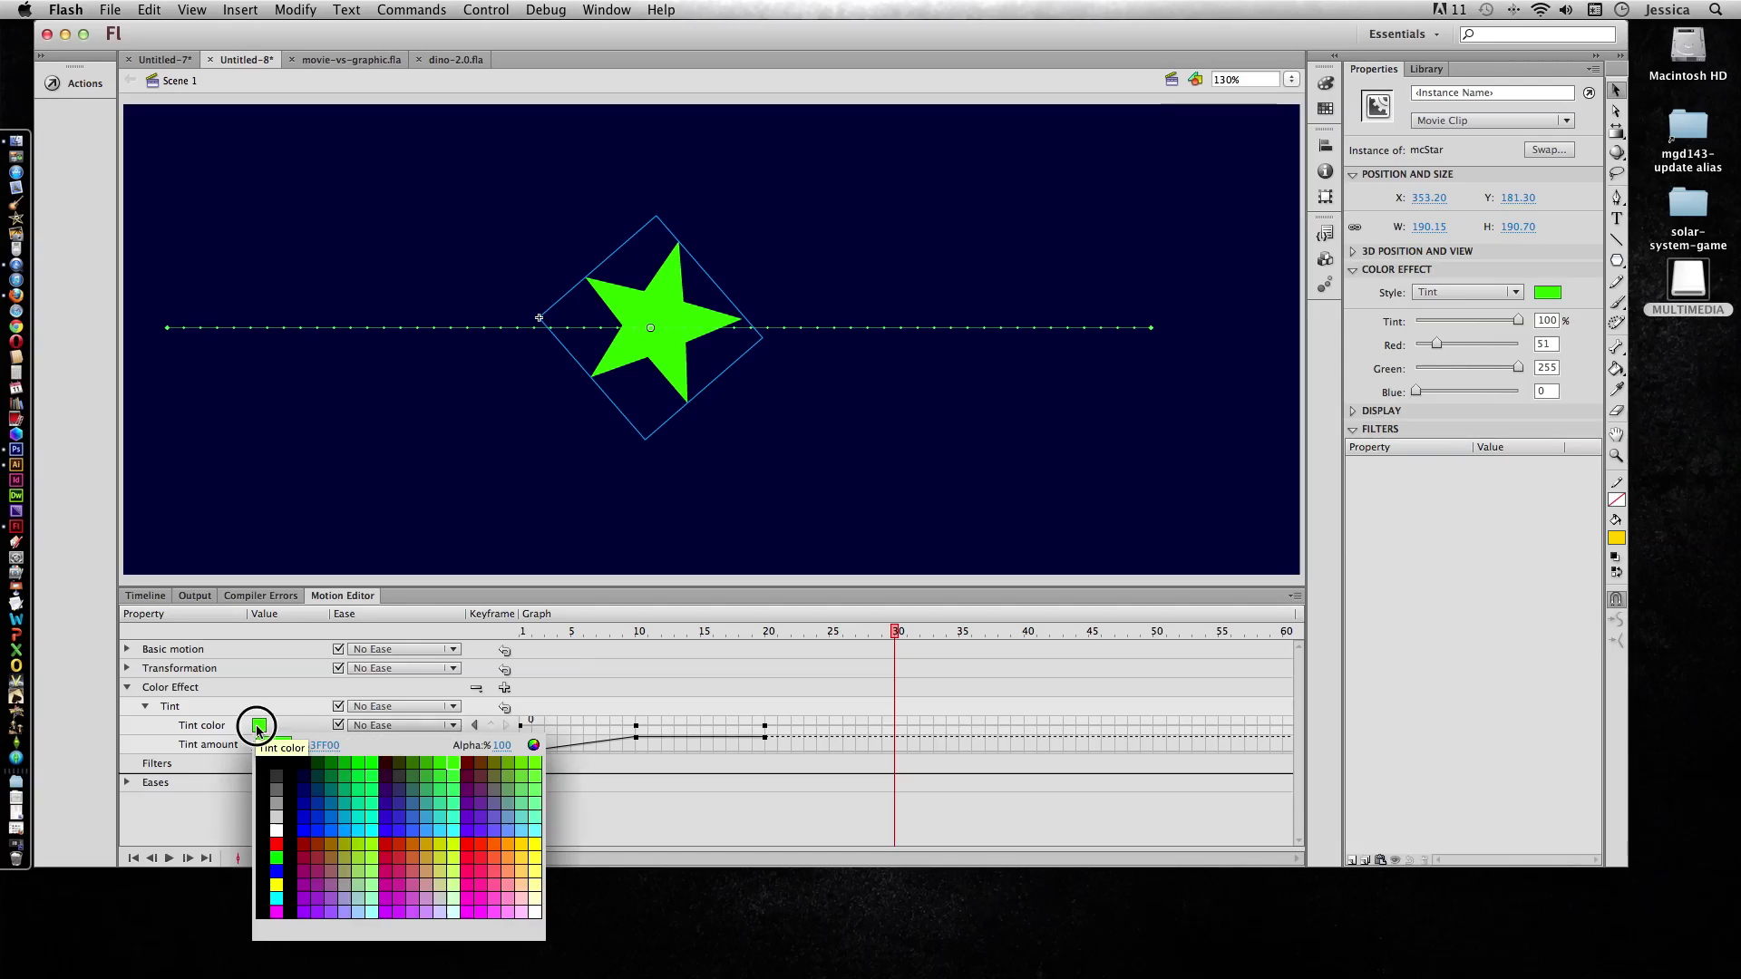
click(488, 886)
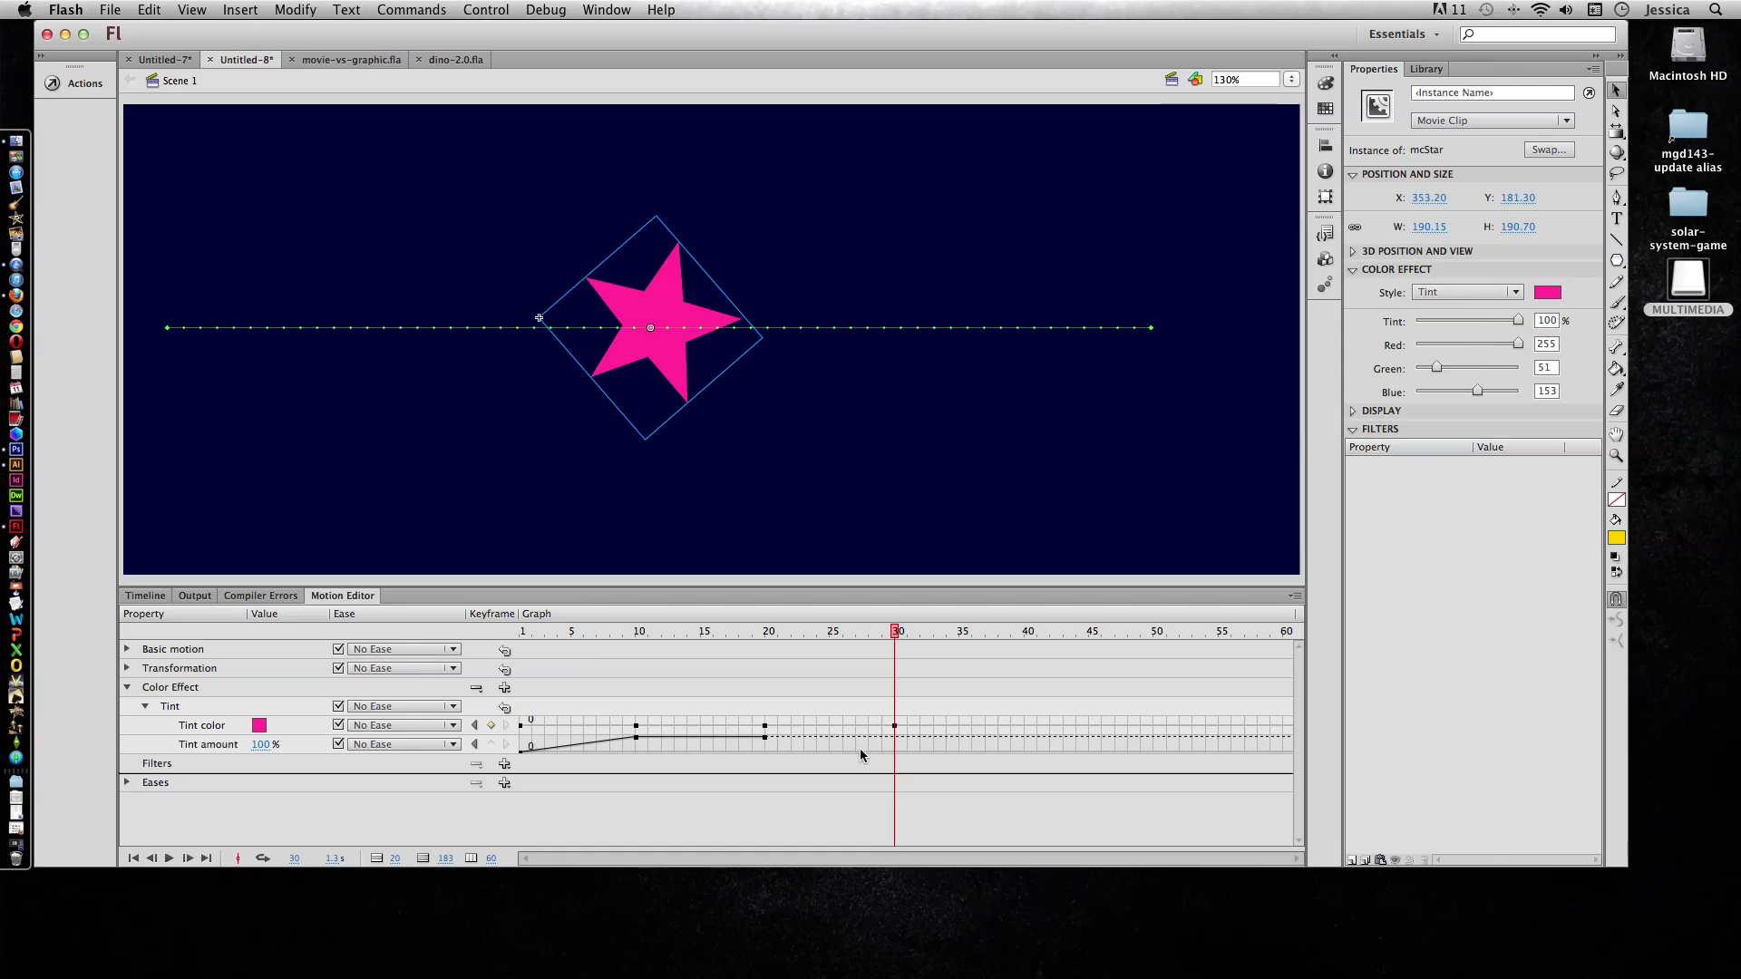
mouse_move(895, 633)
mouse_down()
mouse_move(908, 647)
mouse_move(1027, 641)
mouse_up()
click(259, 724)
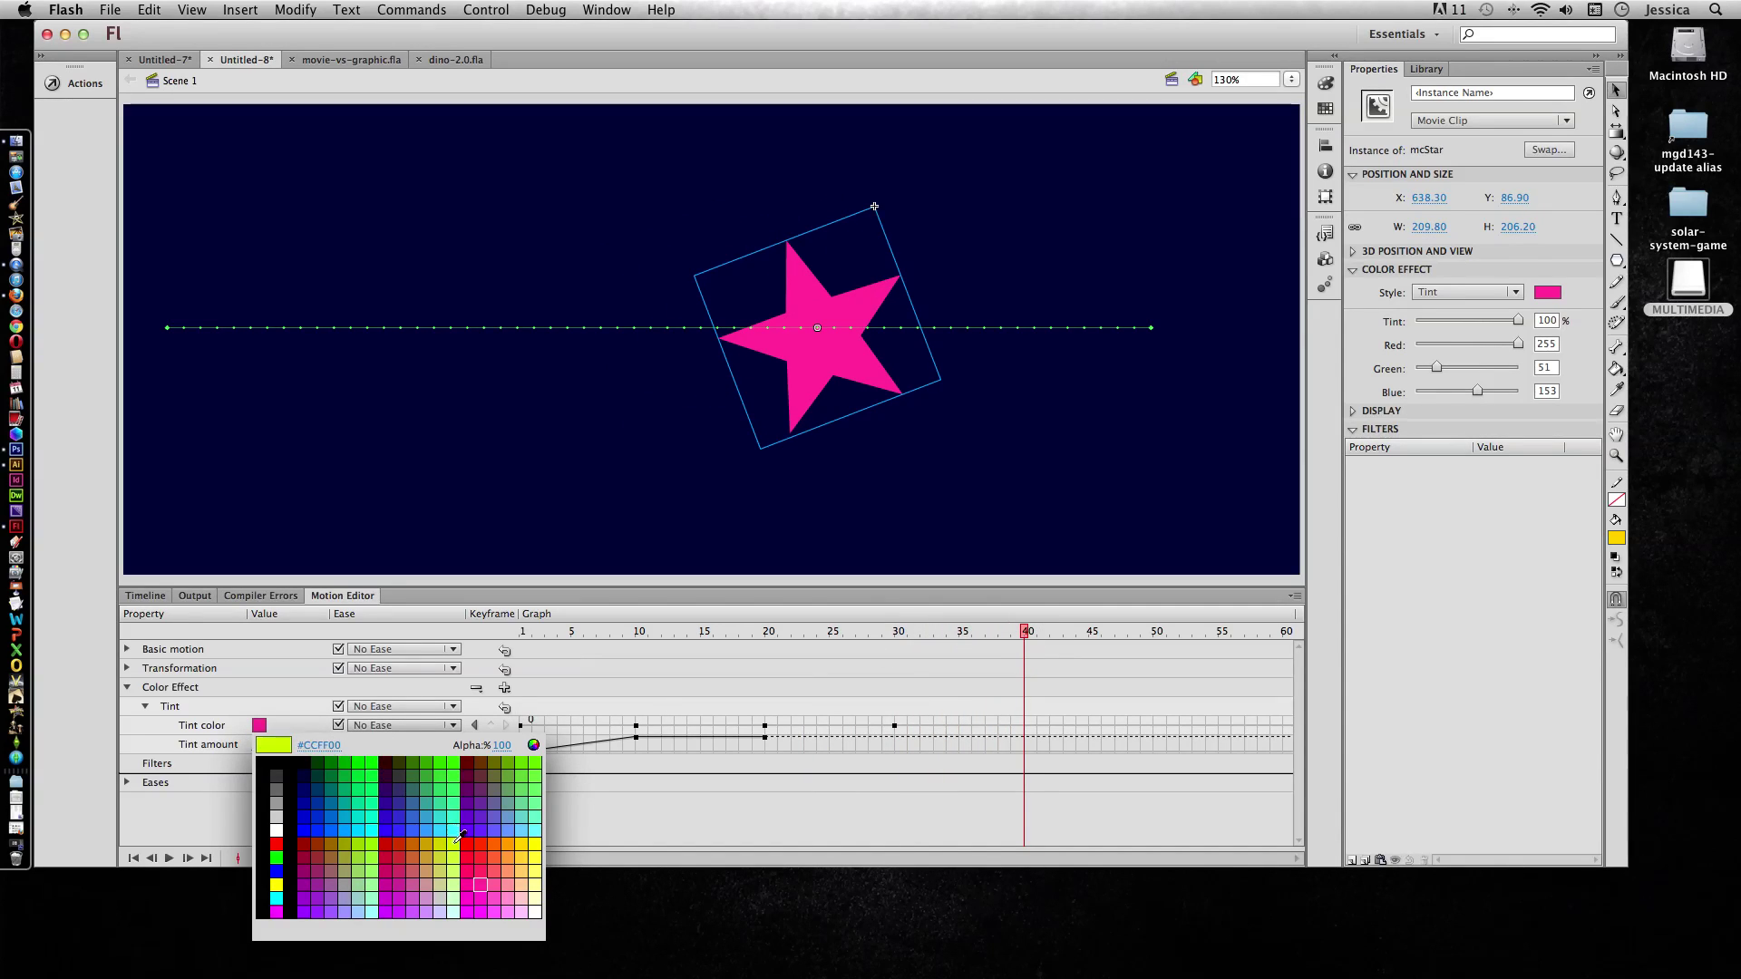
click(504, 835)
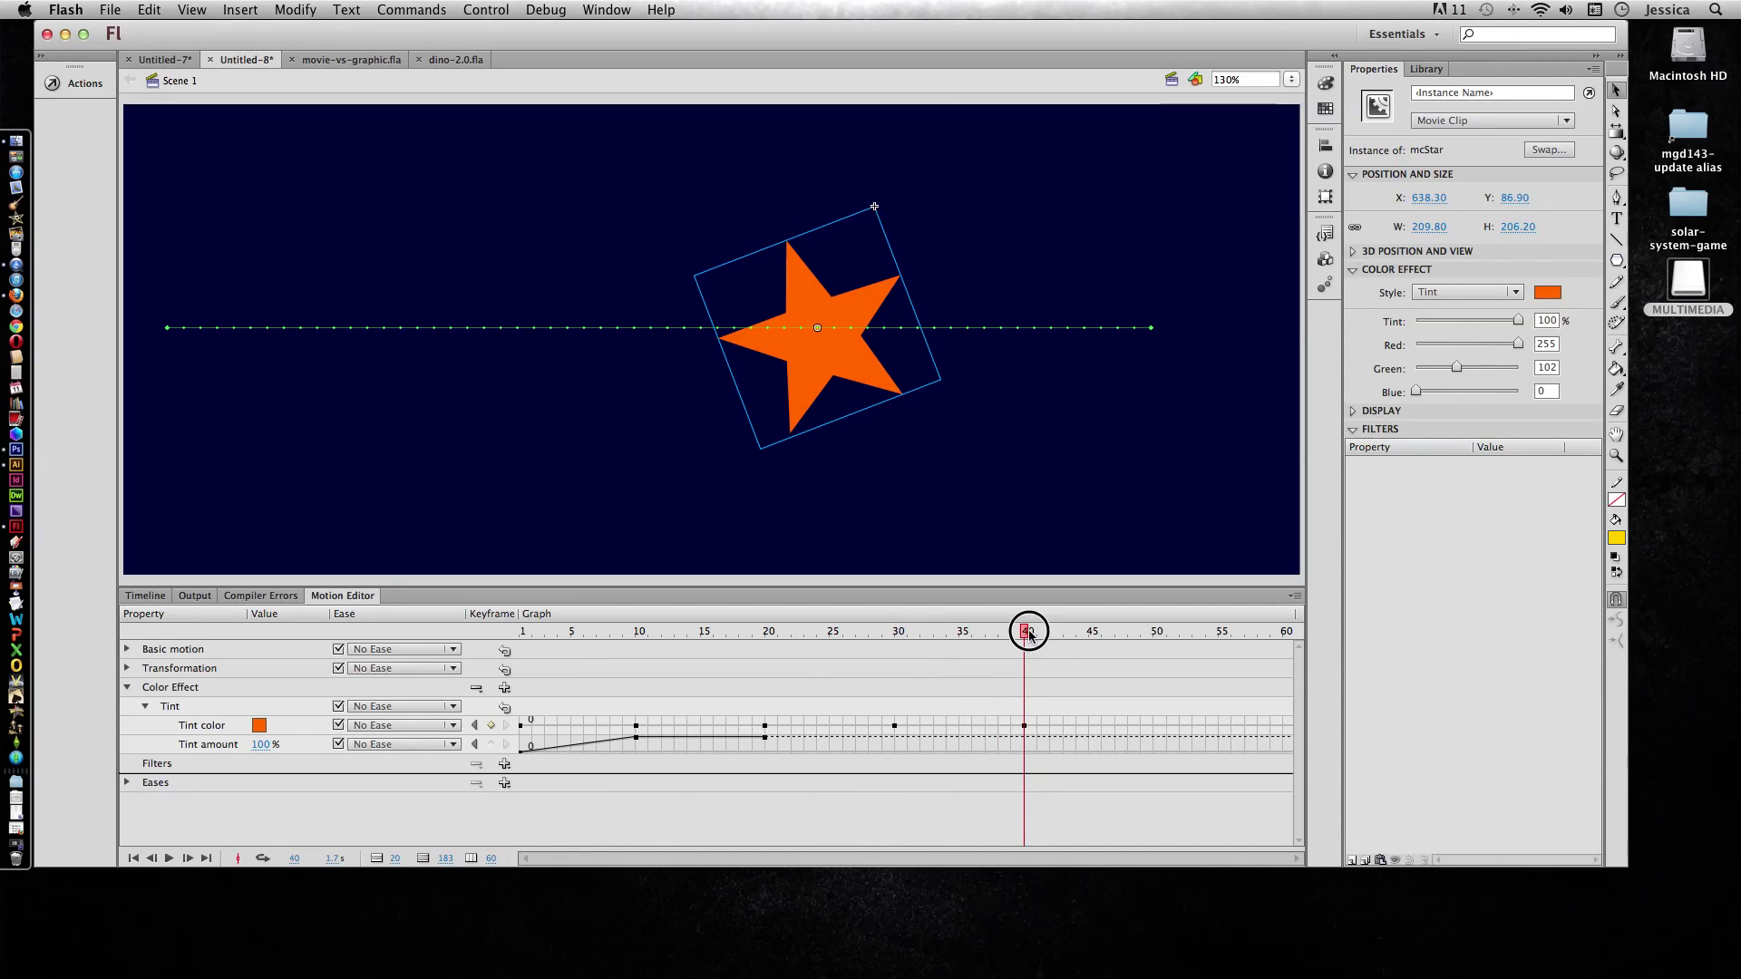
- Tint the star purple at frame 50 and yellow at frame 60, then preview the changes
drag(1027, 633, 1156, 632)
click(260, 730)
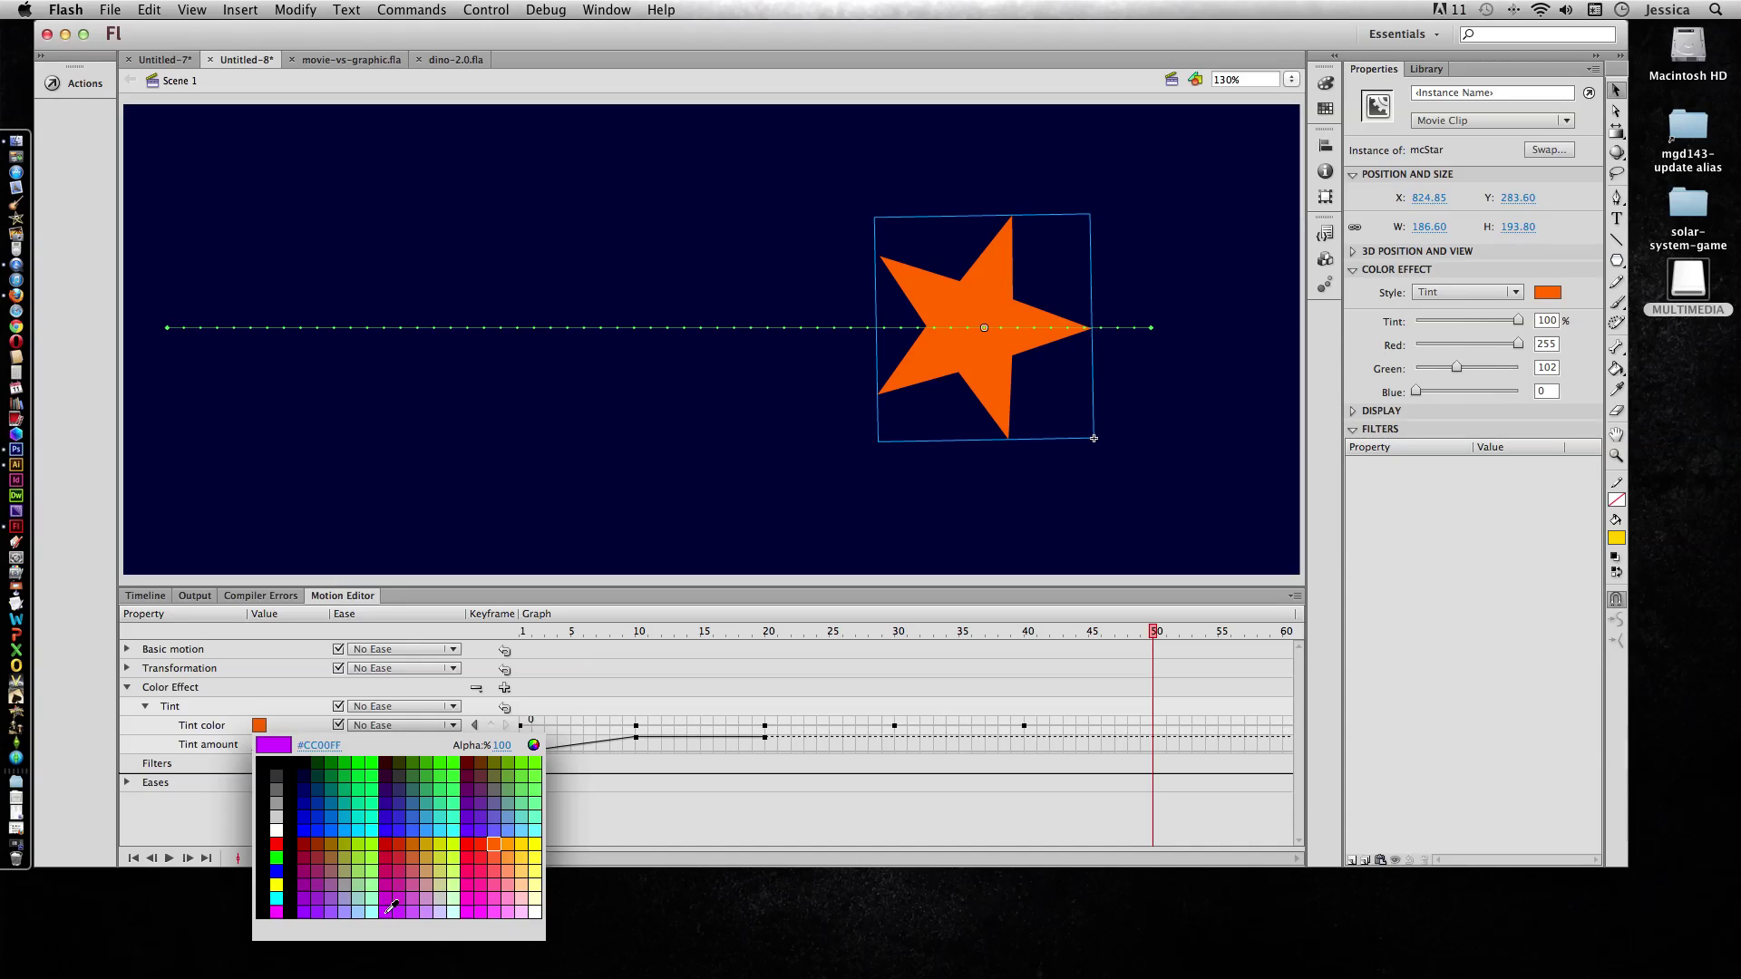
click(322, 895)
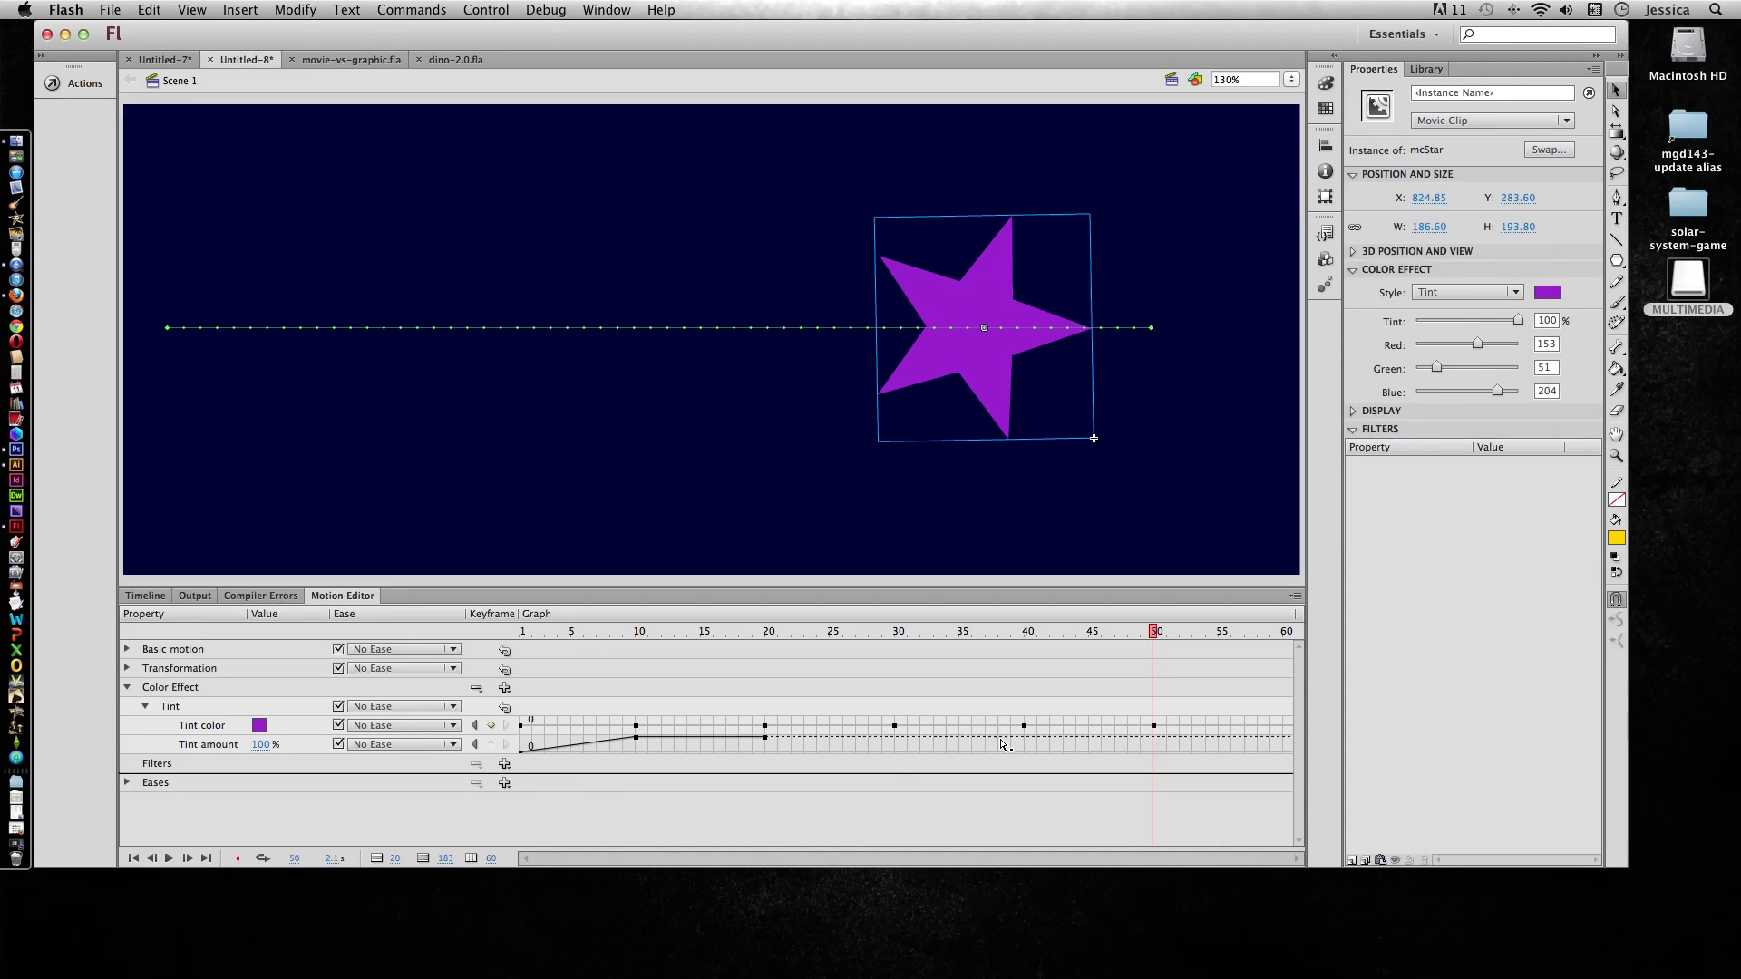
drag(1158, 634, 1286, 634)
click(259, 726)
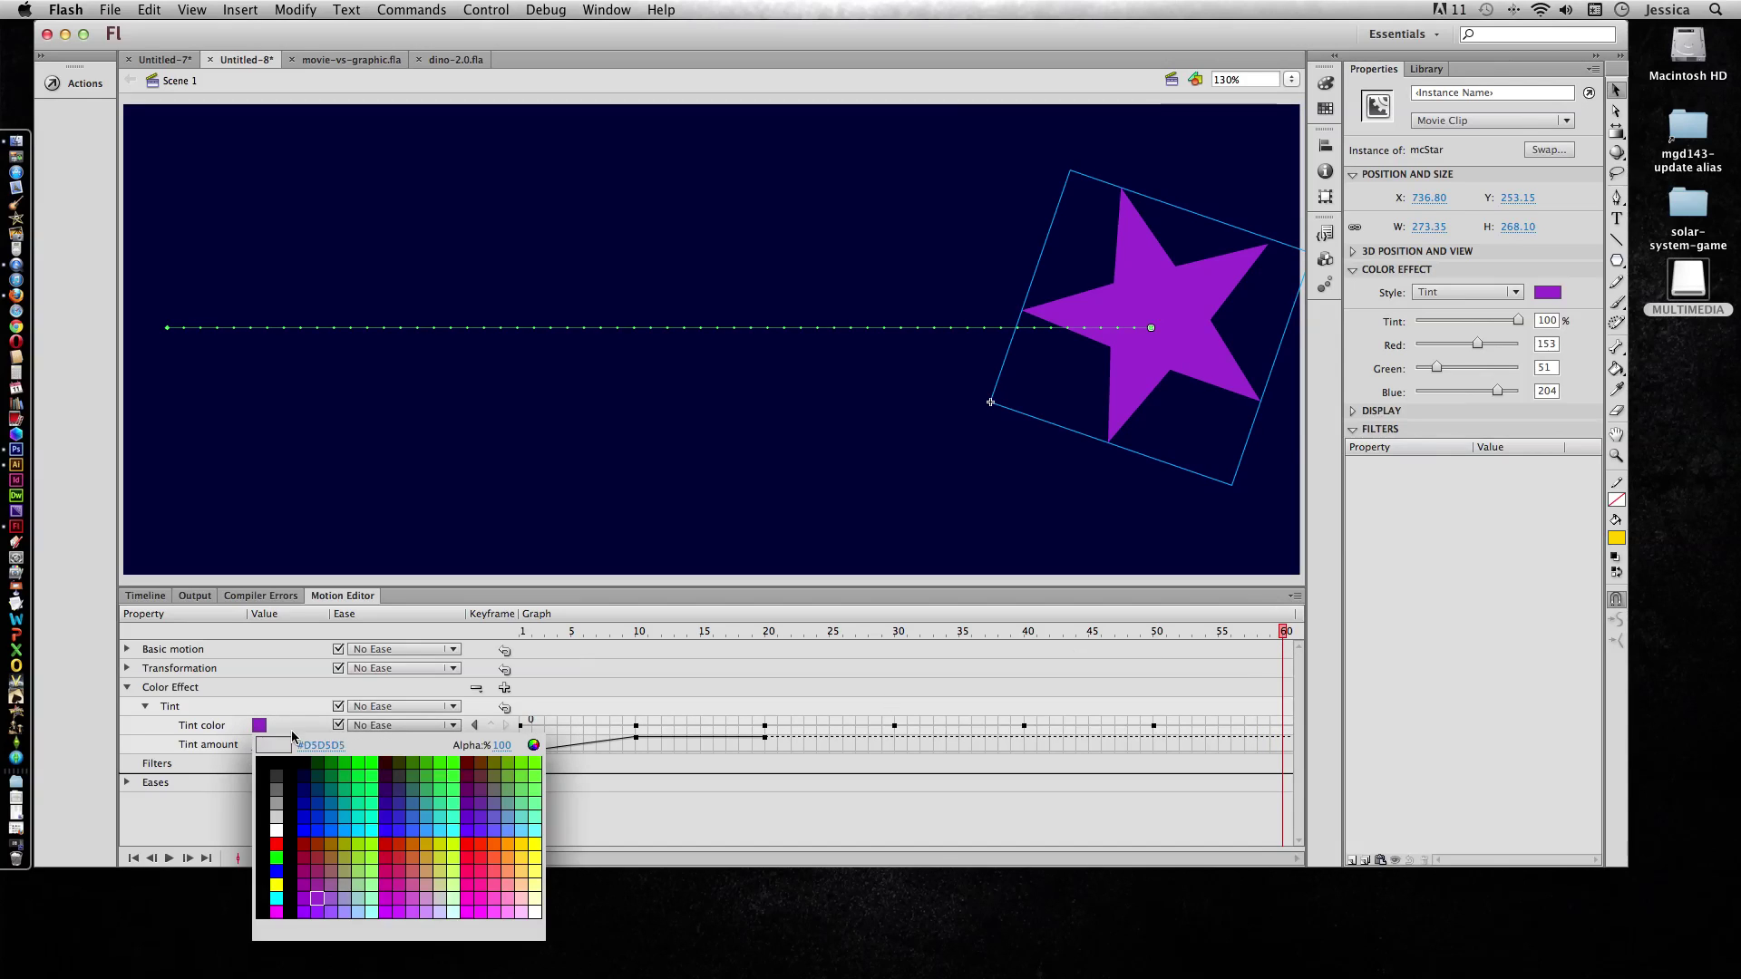
click(522, 839)
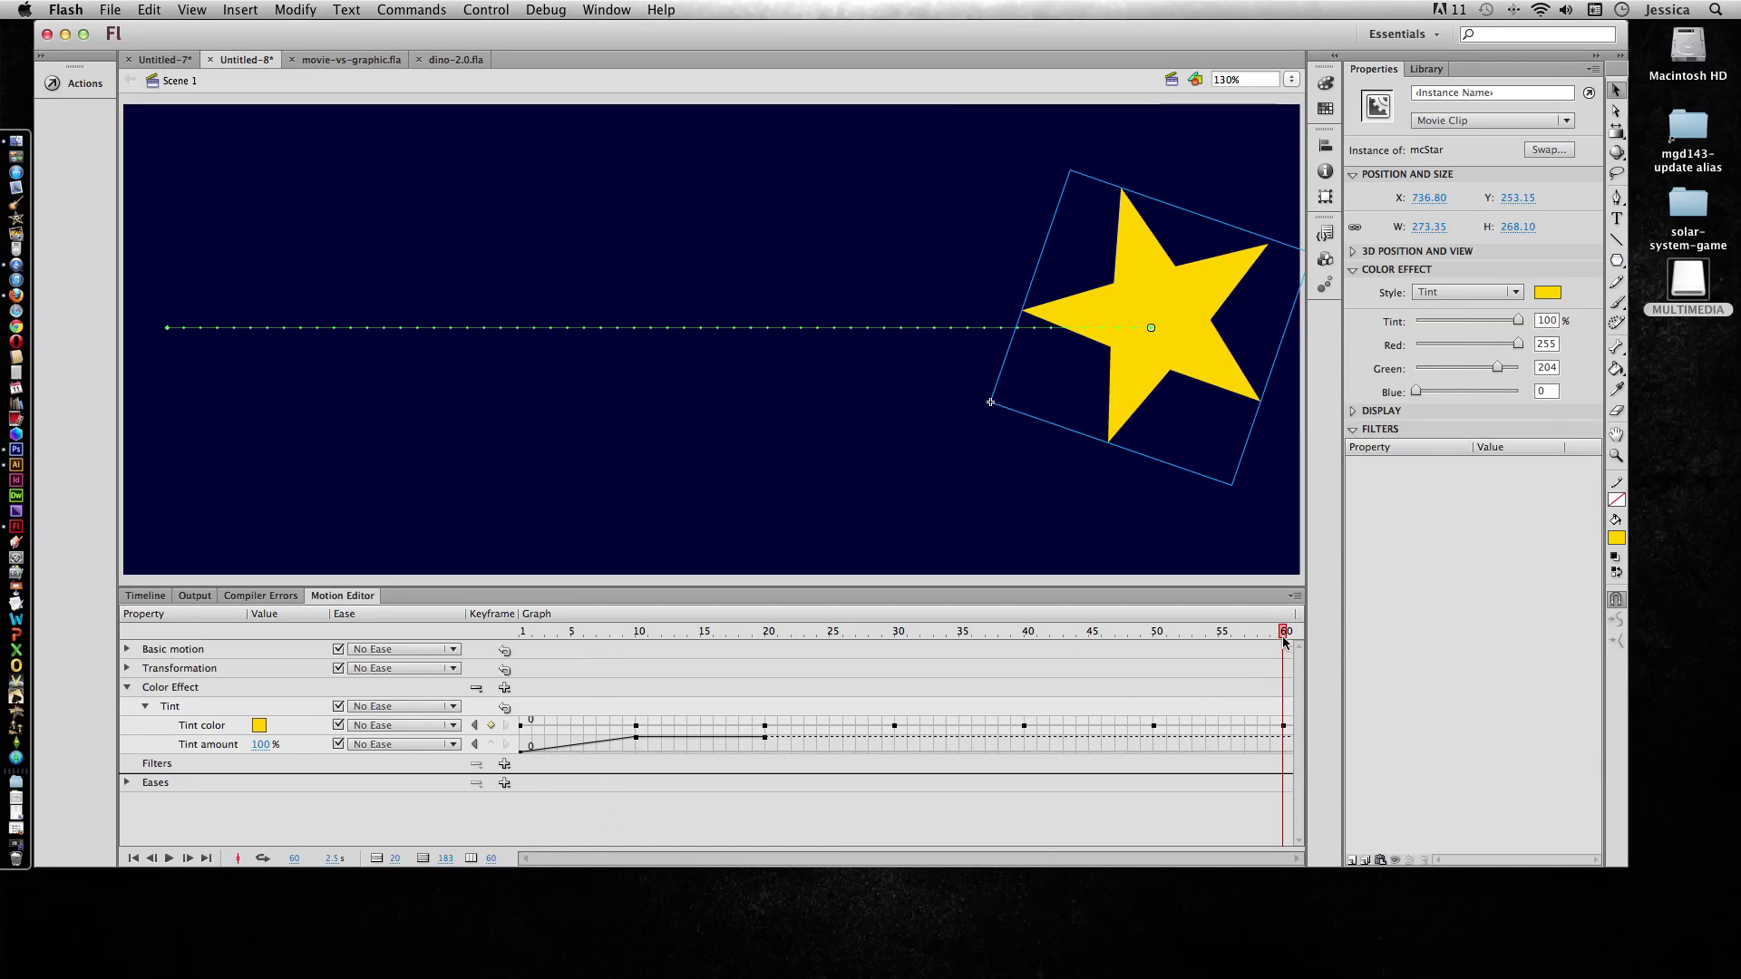
mouse_move(1284, 634)
mouse_down()
mouse_move(517, 635)
mouse_move(1281, 650)
mouse_up()
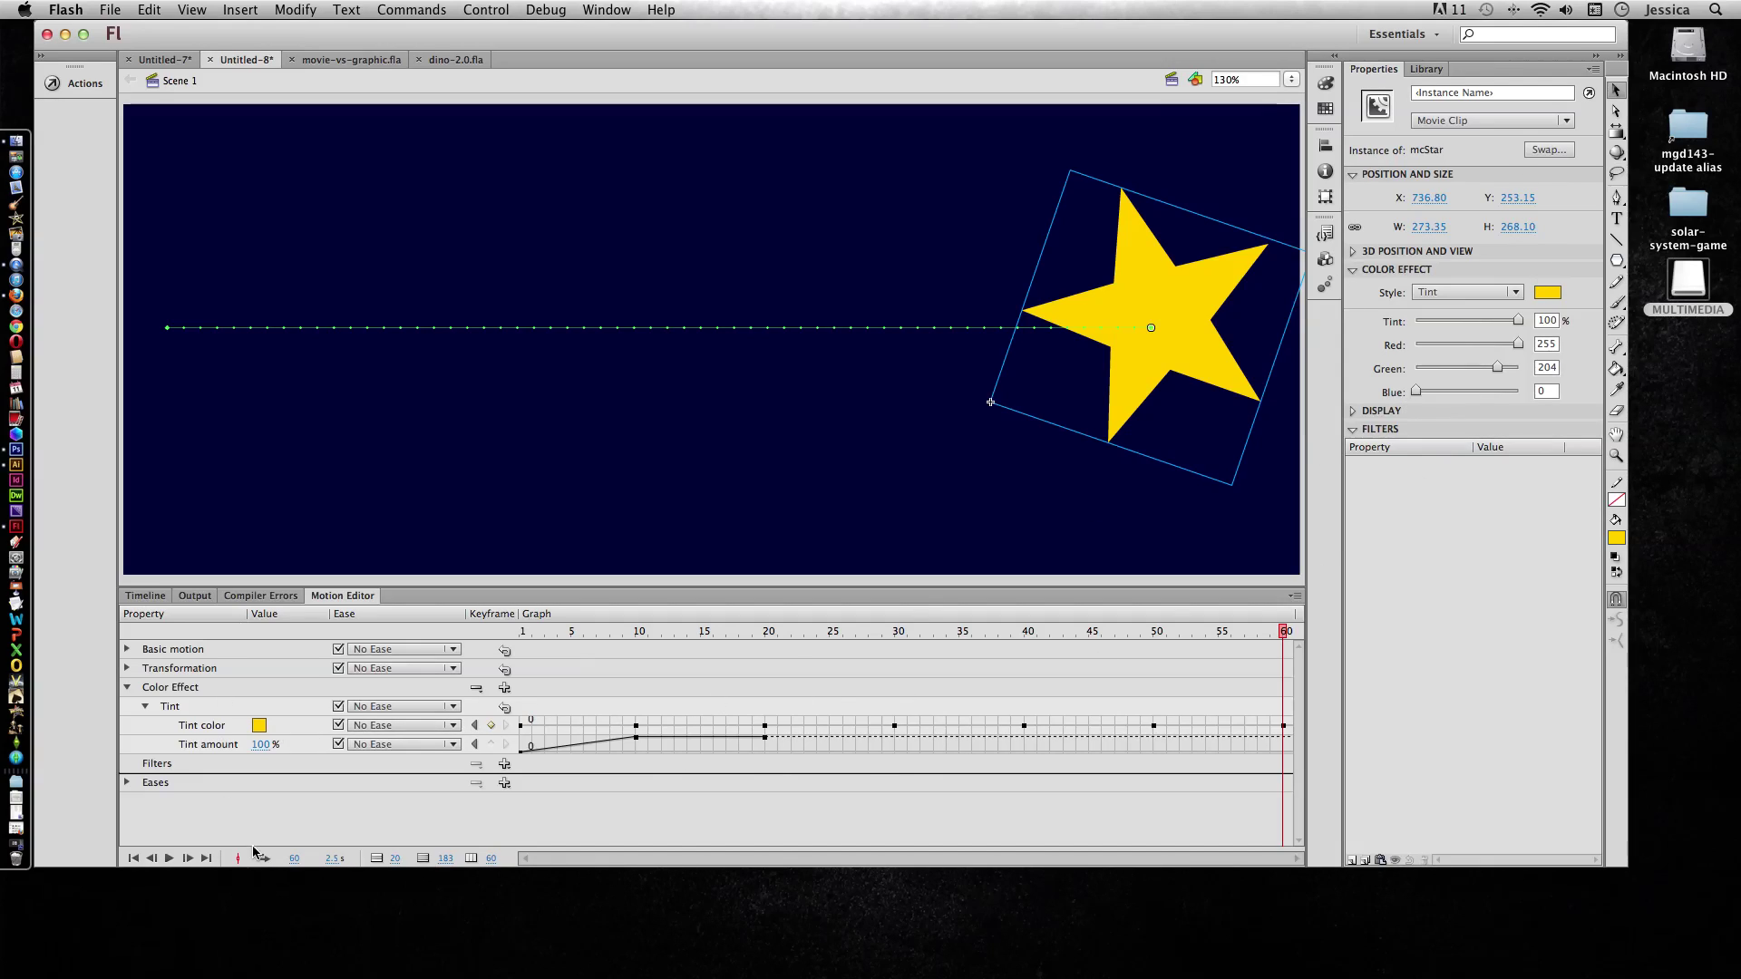
- Collapse the Color Effect rows and drag the playhead back to frame 1
click(127, 687)
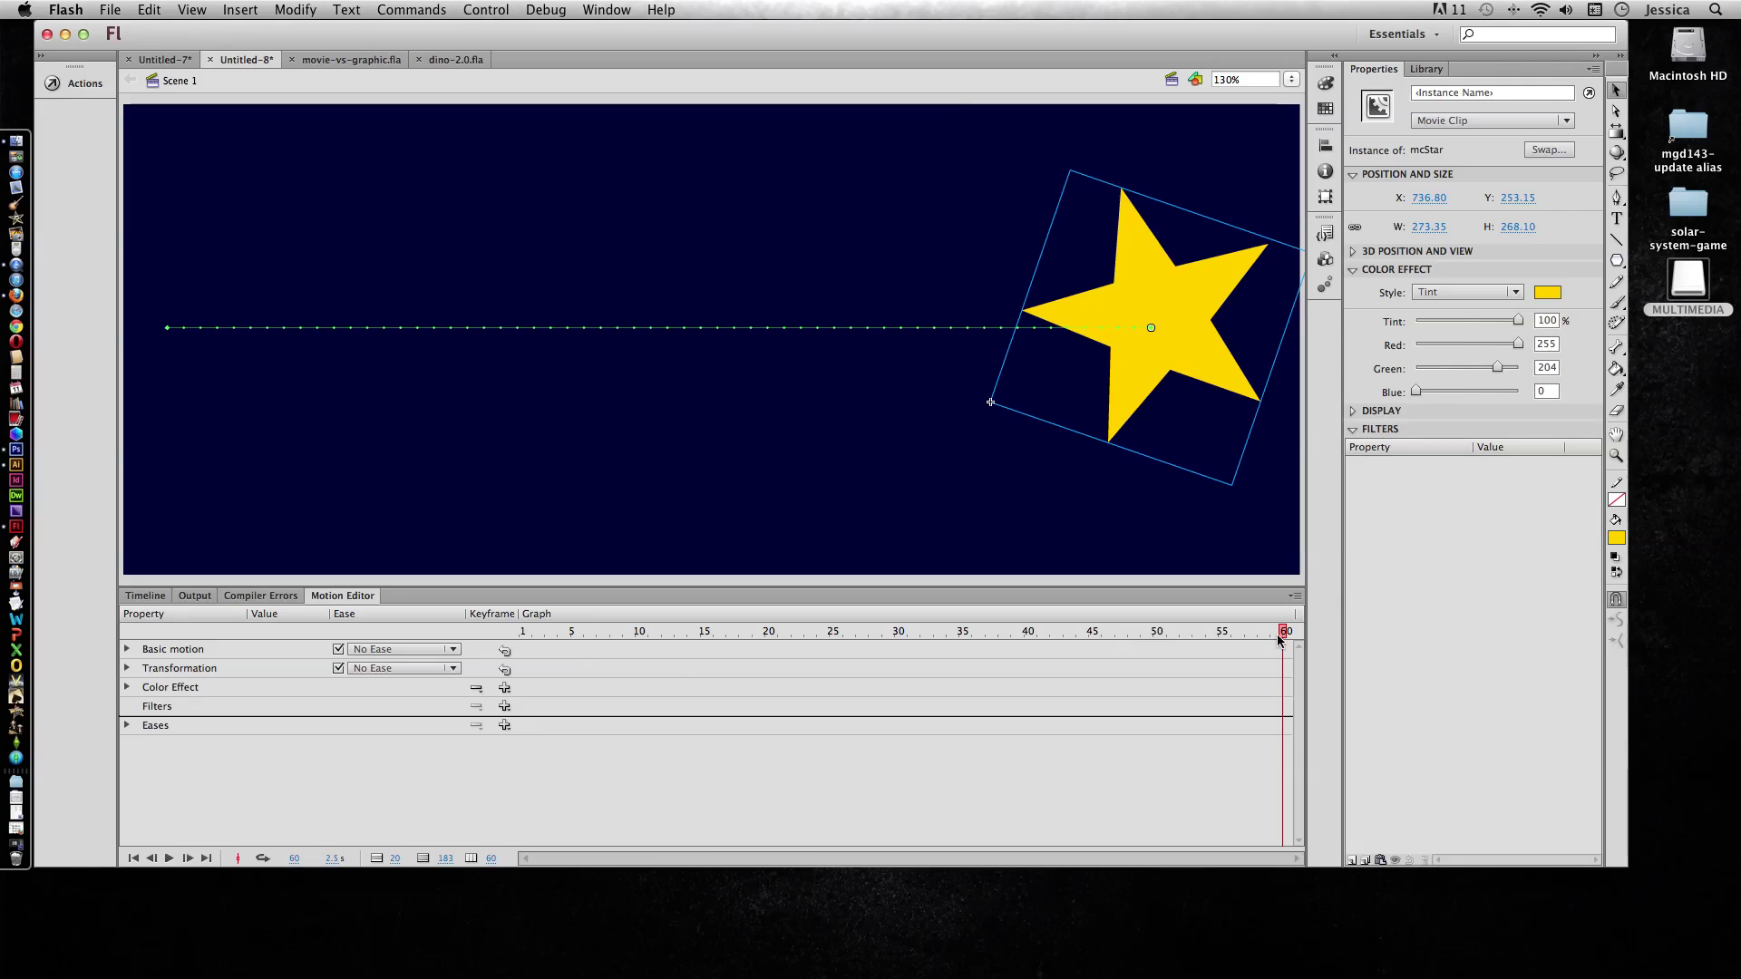
drag(1286, 635, 369, 654)
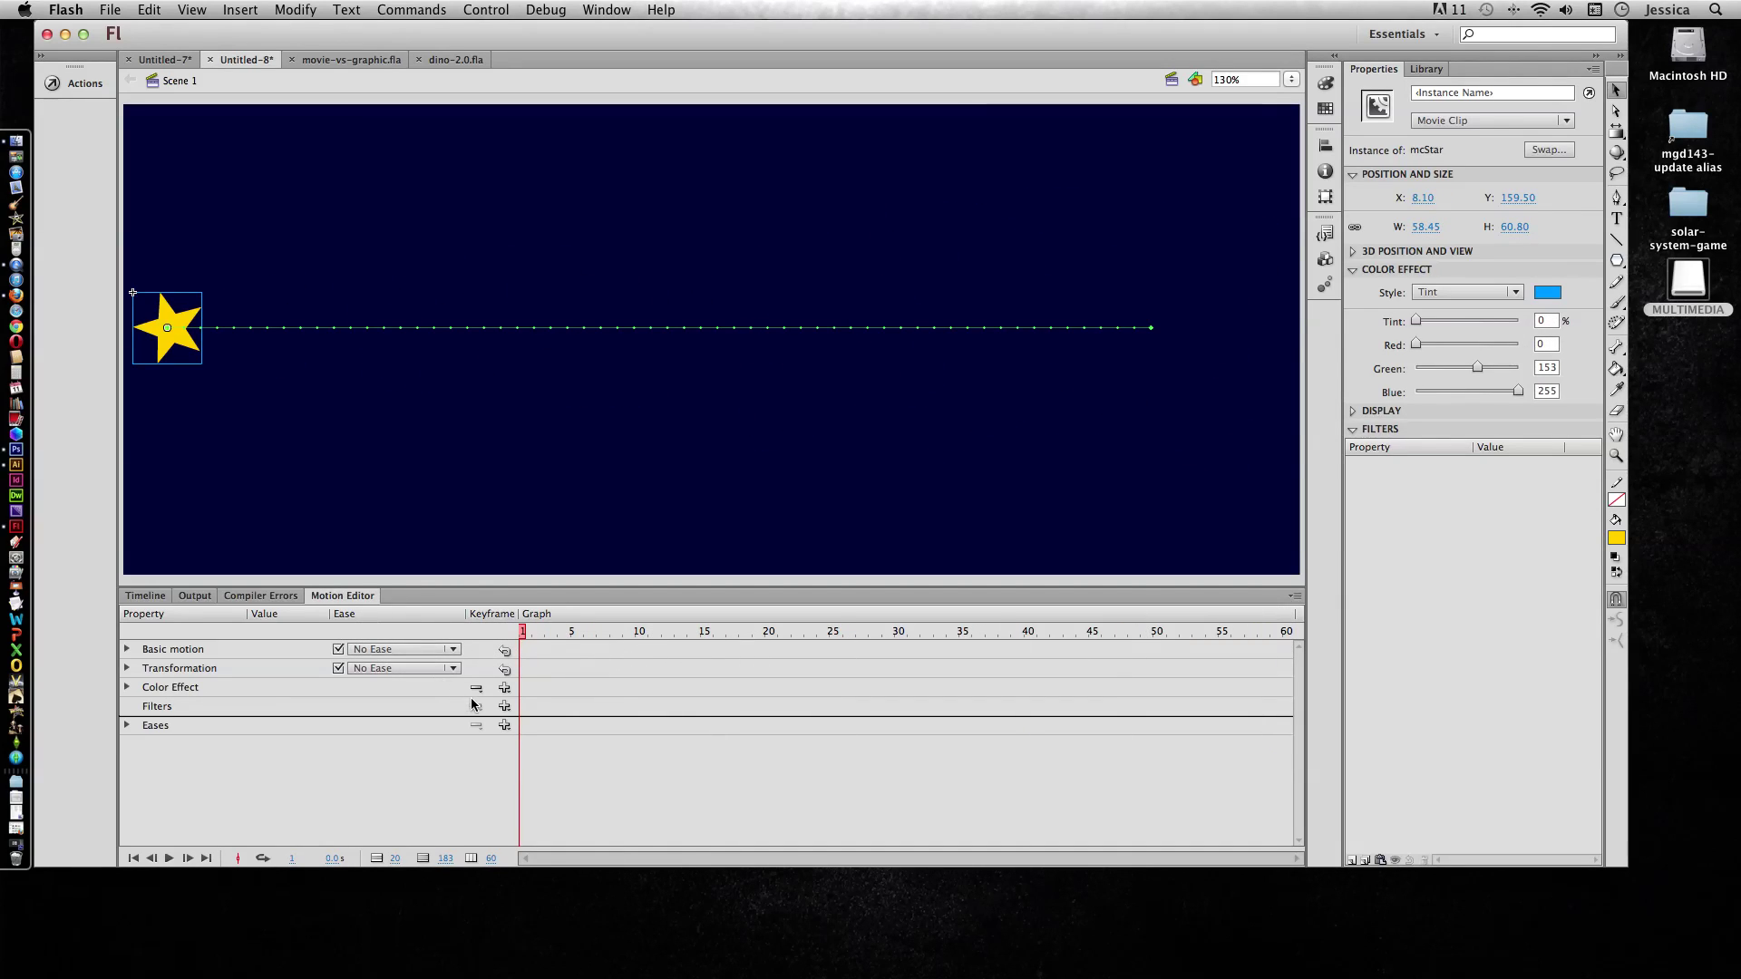
- Add a Glow filter to the star and set its glow colour to white
click(504, 705)
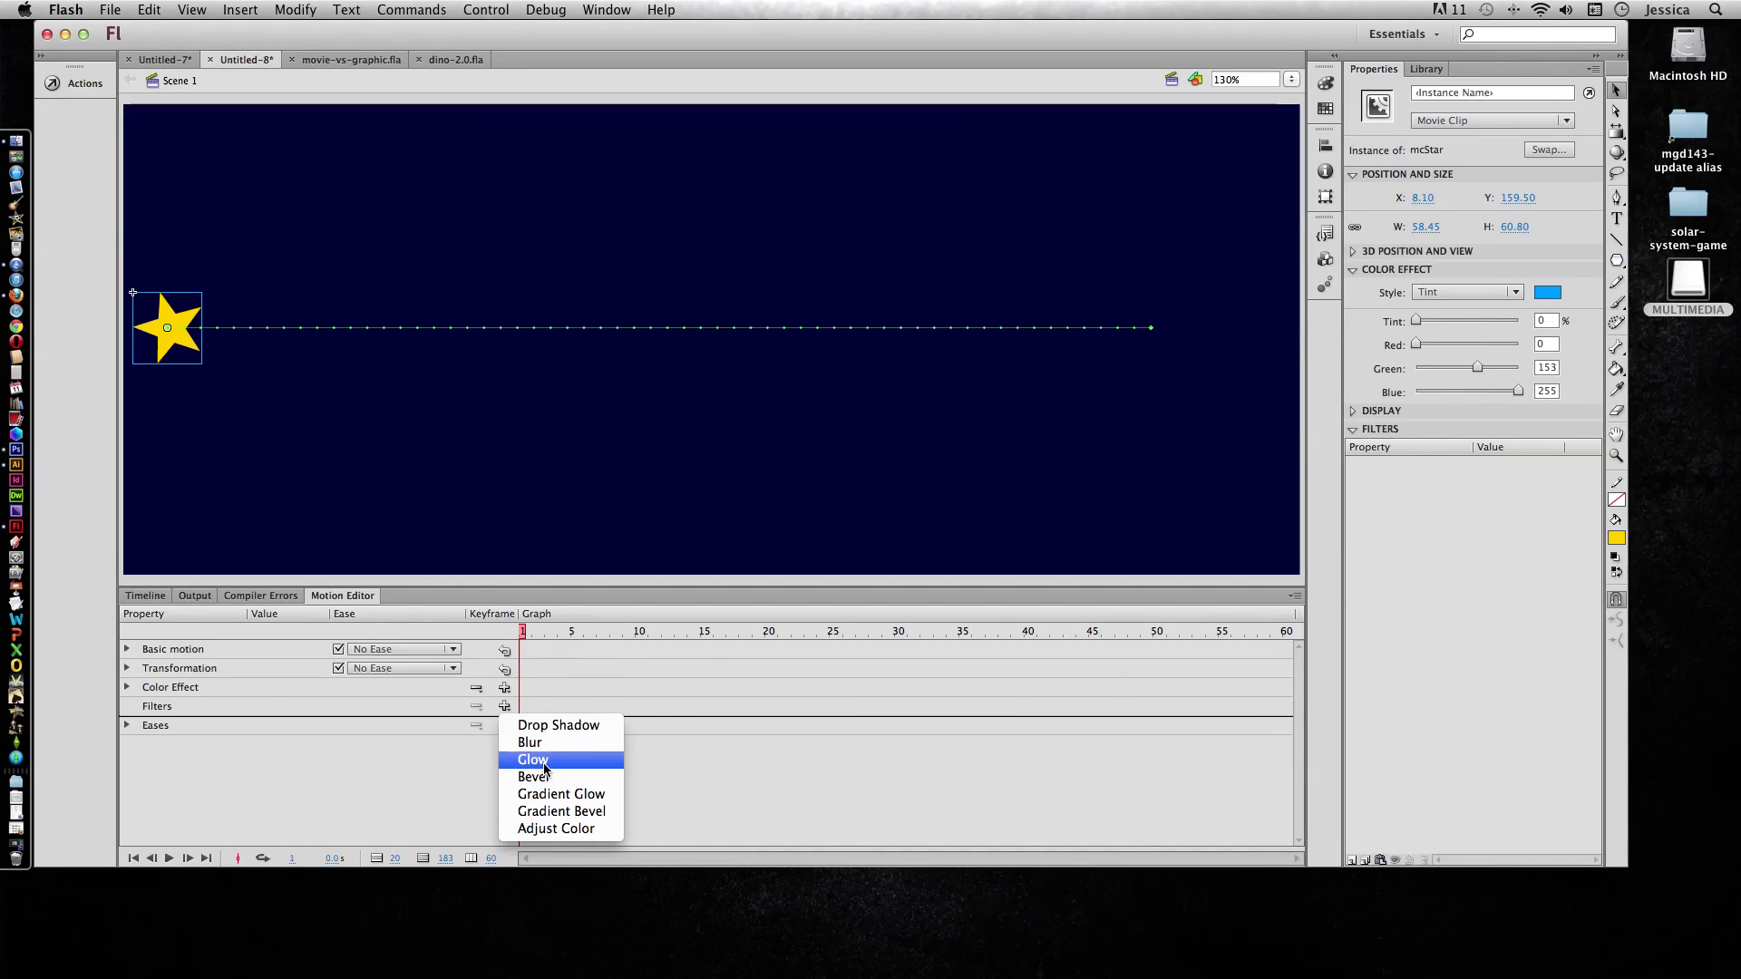
click(545, 767)
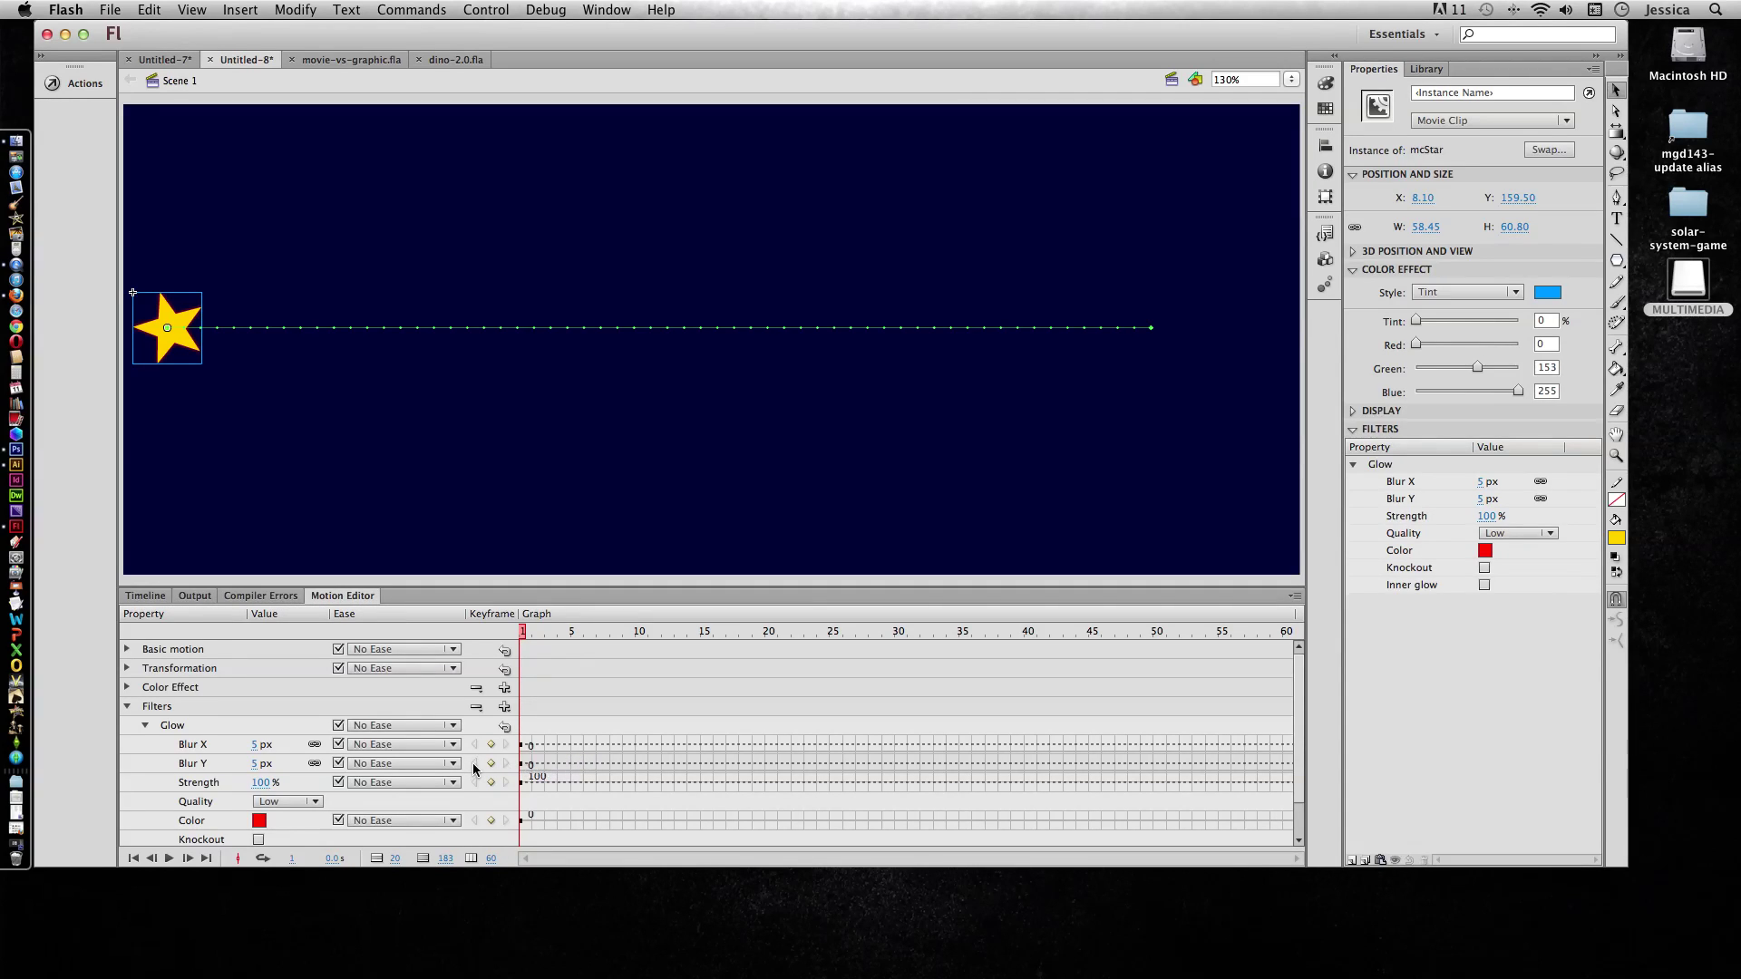
scroll(473, 768, down, 1)
scroll(474, 769, down, 1)
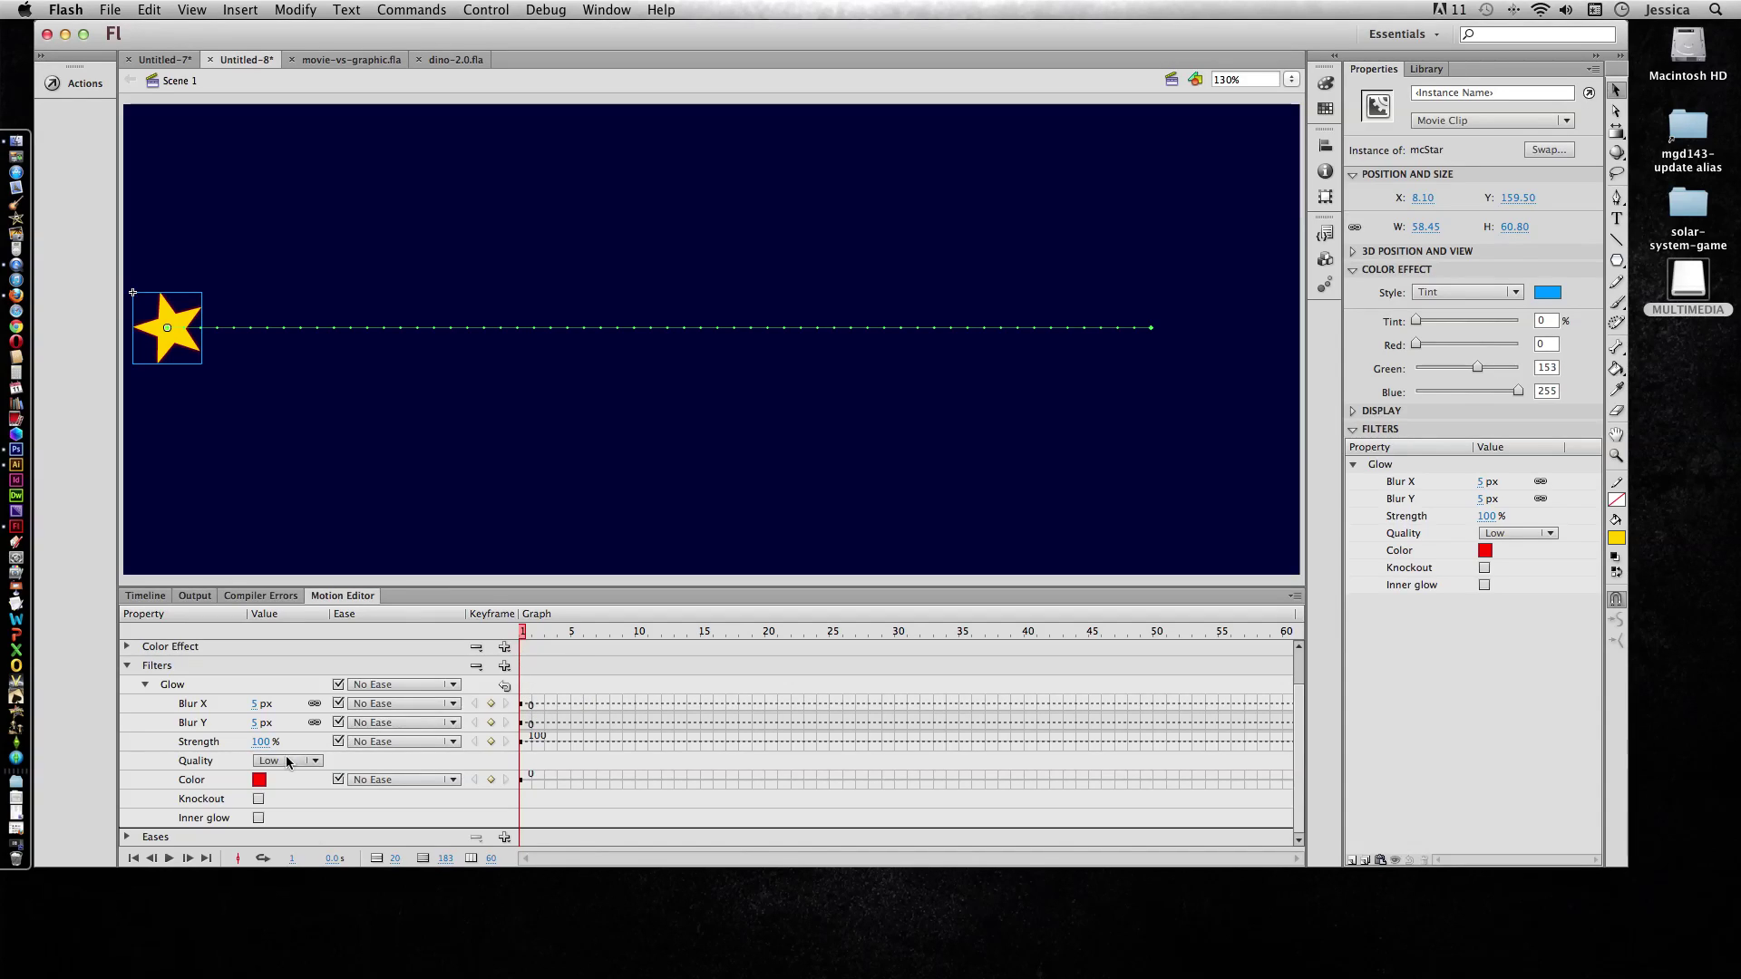
click(258, 780)
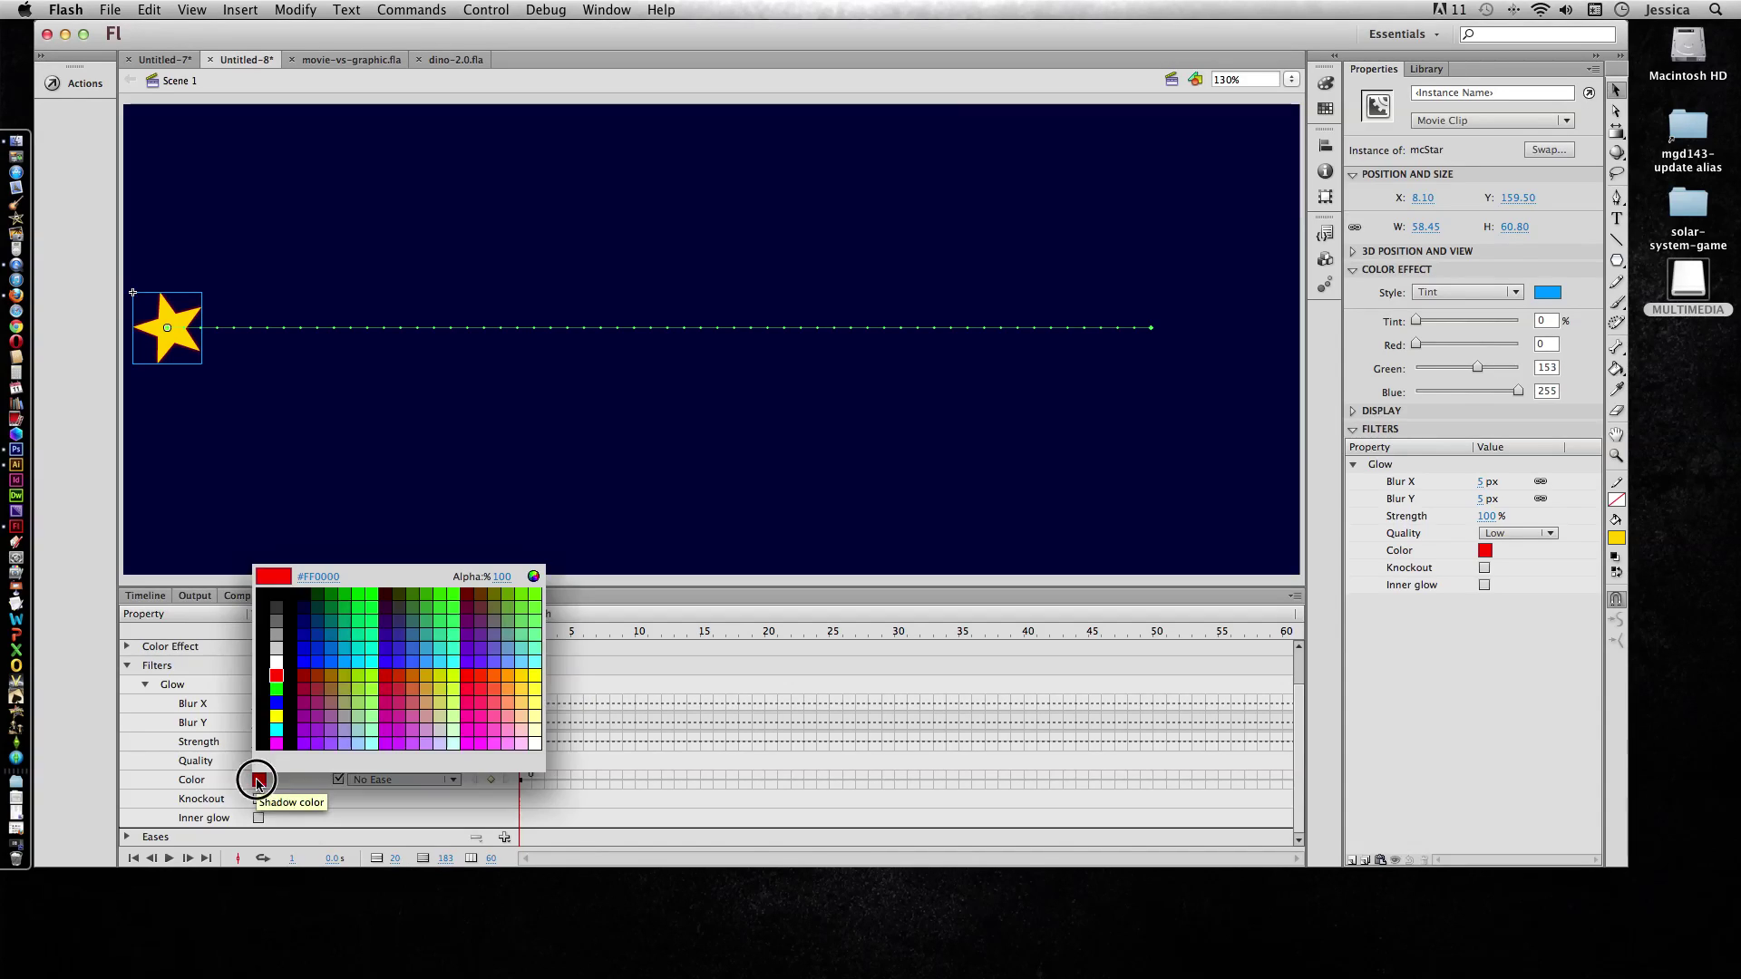
click(276, 662)
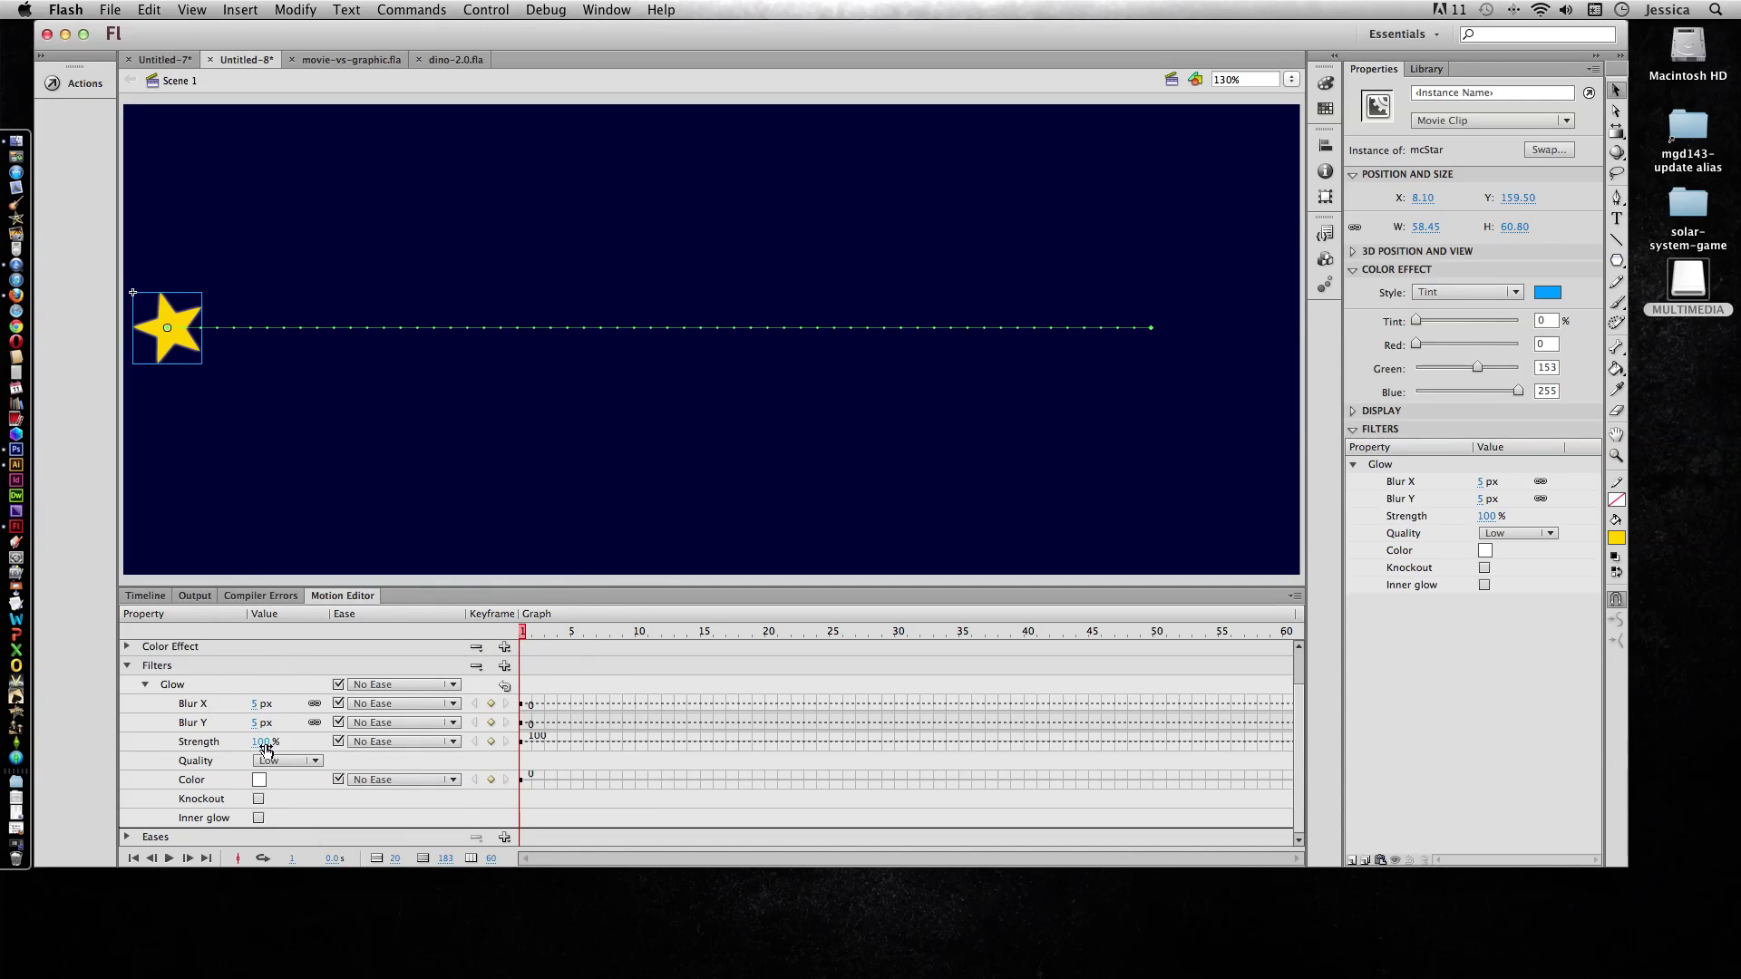
- Keyframe glow strength 0% at frame 1, about 104% at frame 10, 0% at frame 20
drag(268, 748, 137, 745)
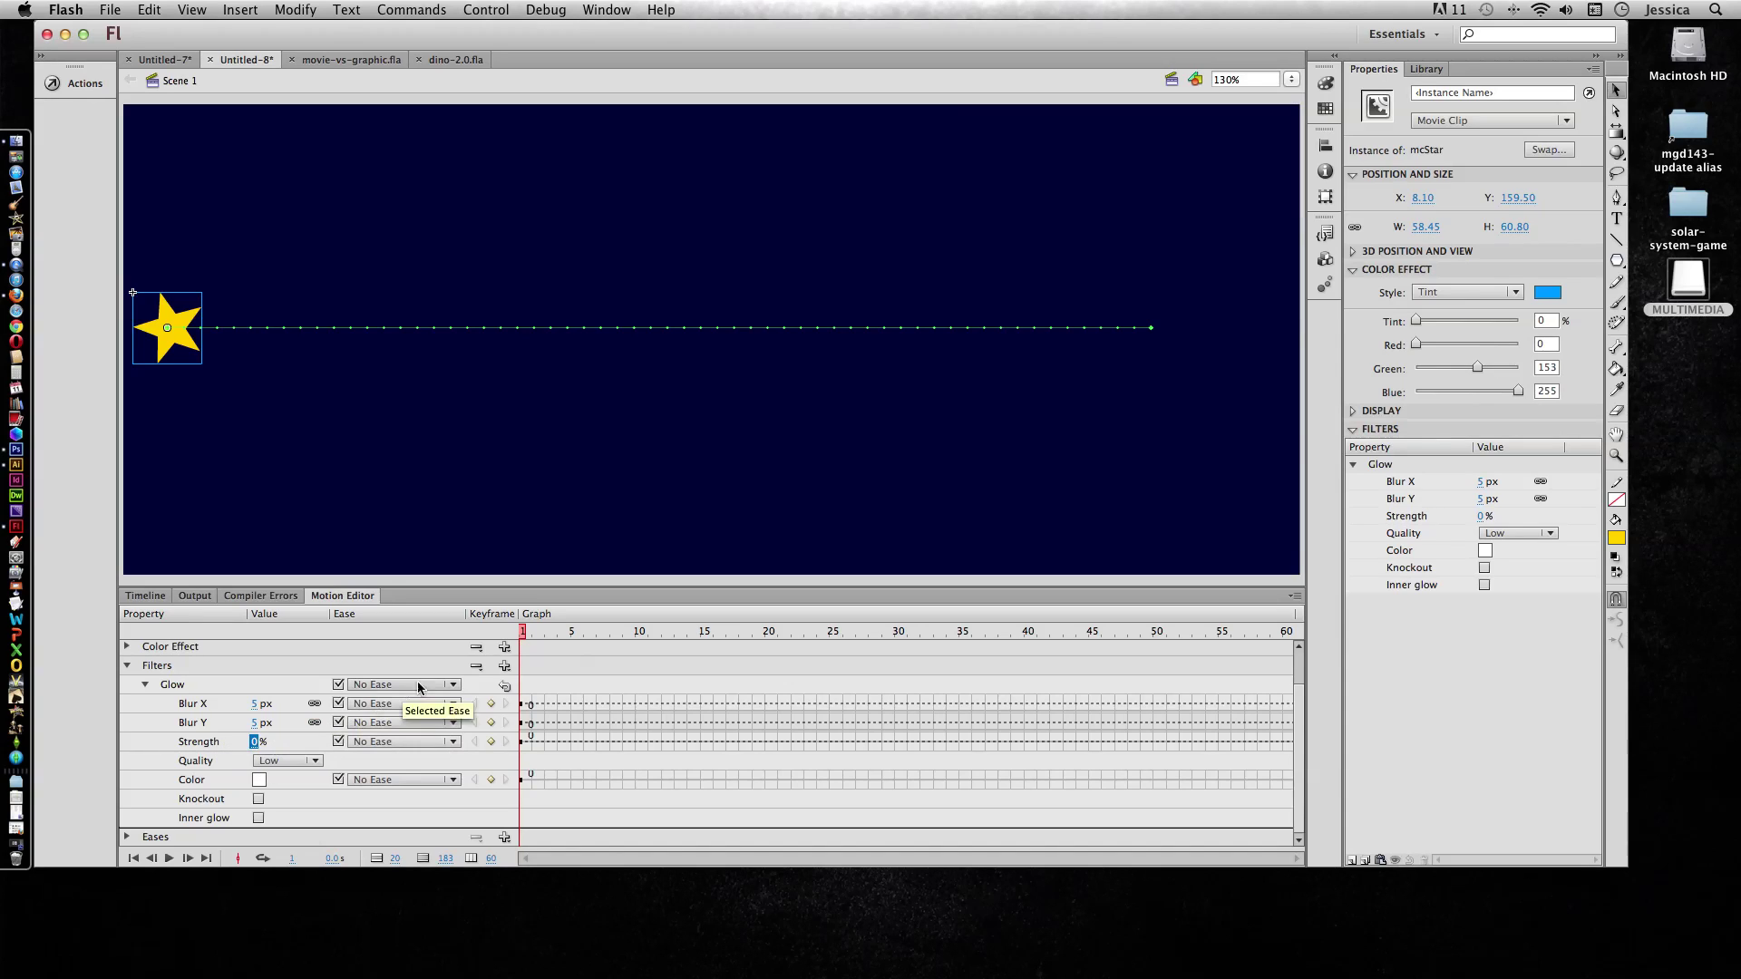
drag(521, 639, 637, 635)
drag(261, 742, 336, 742)
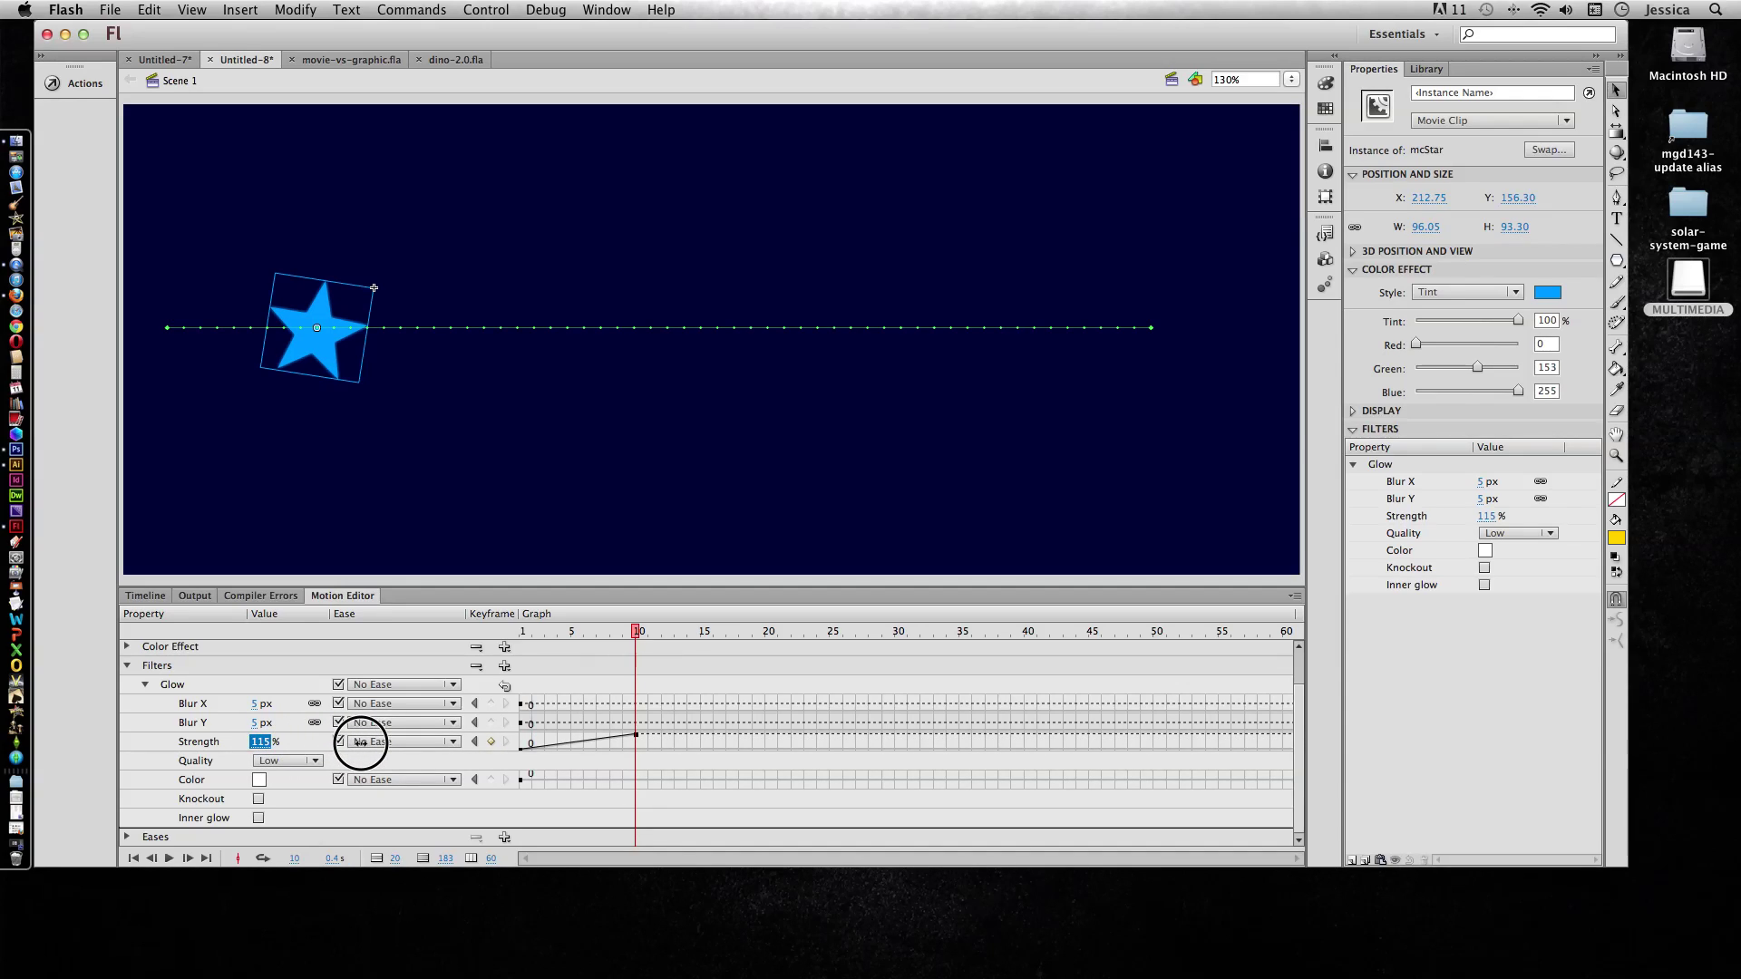
drag(336, 741, 351, 741)
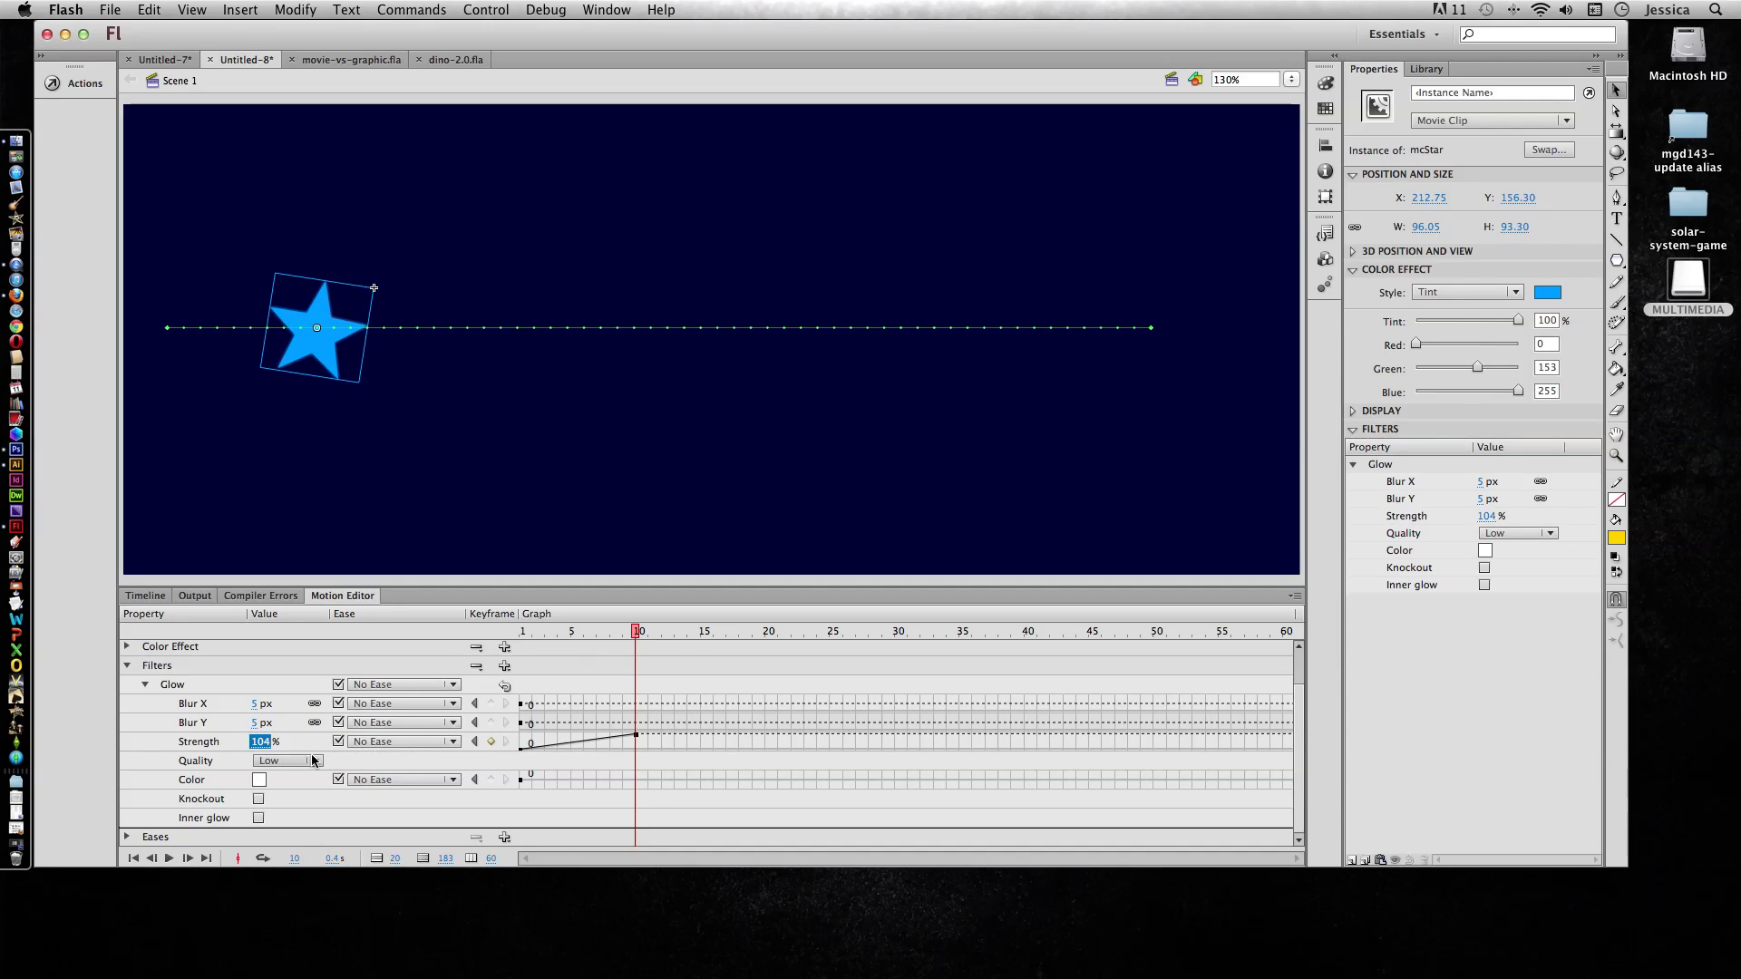
drag(637, 635, 770, 636)
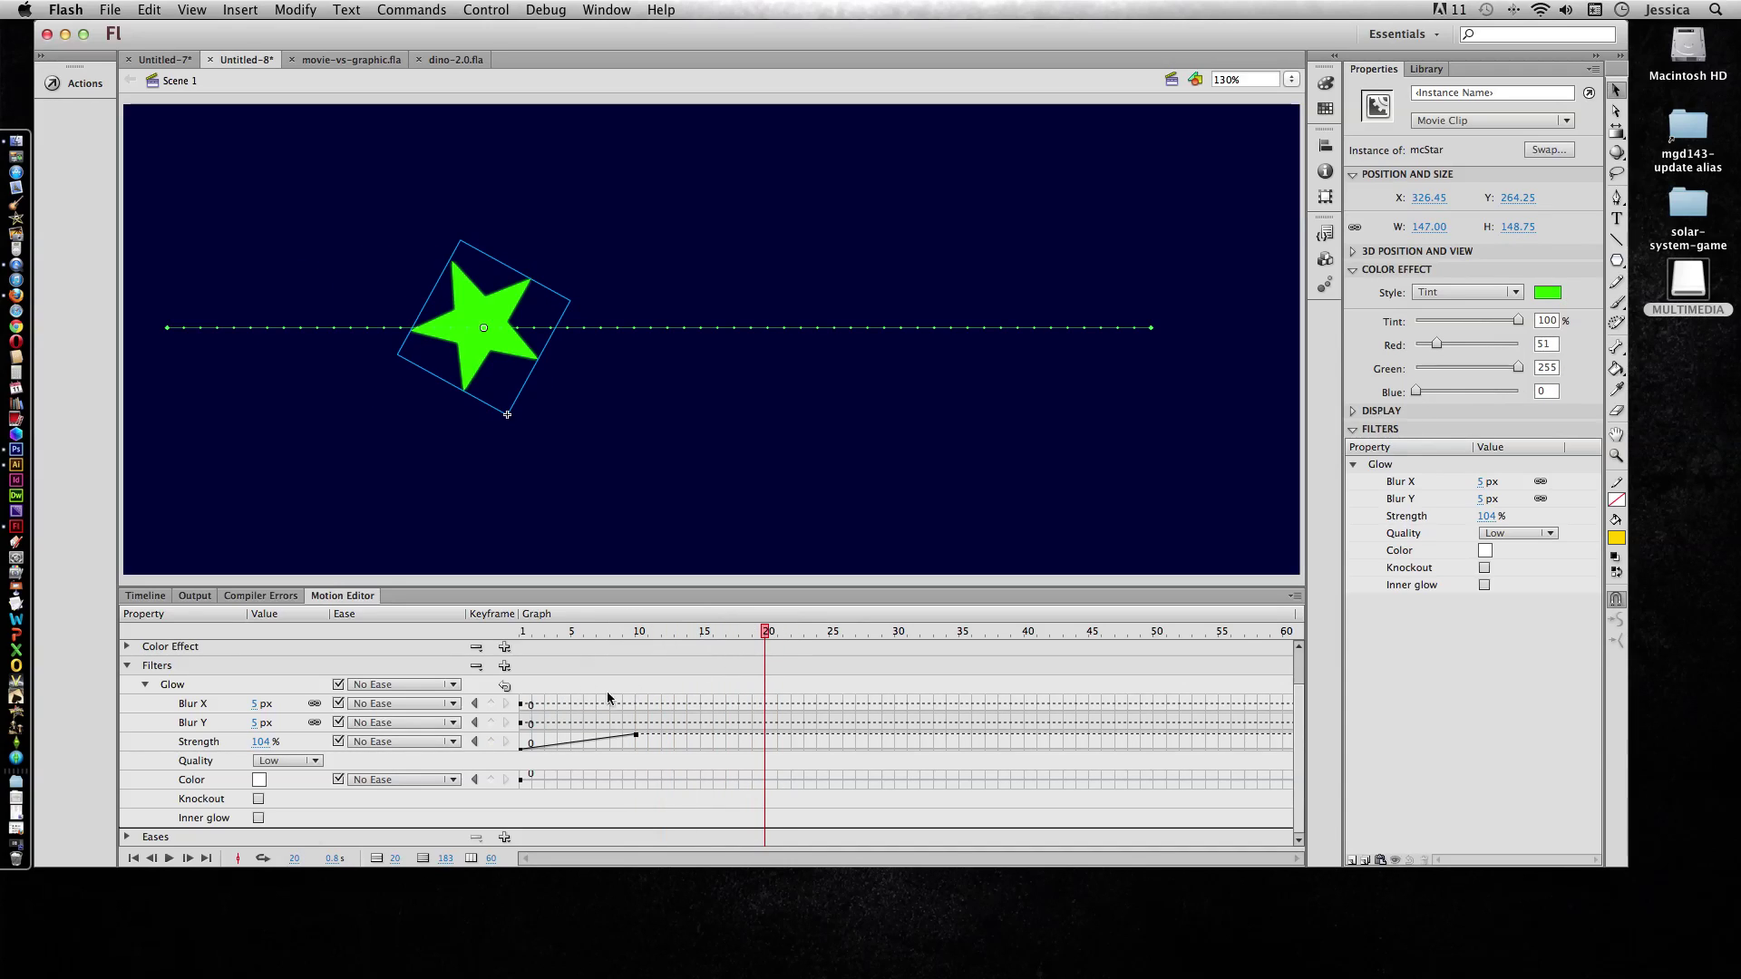
drag(261, 742, 165, 744)
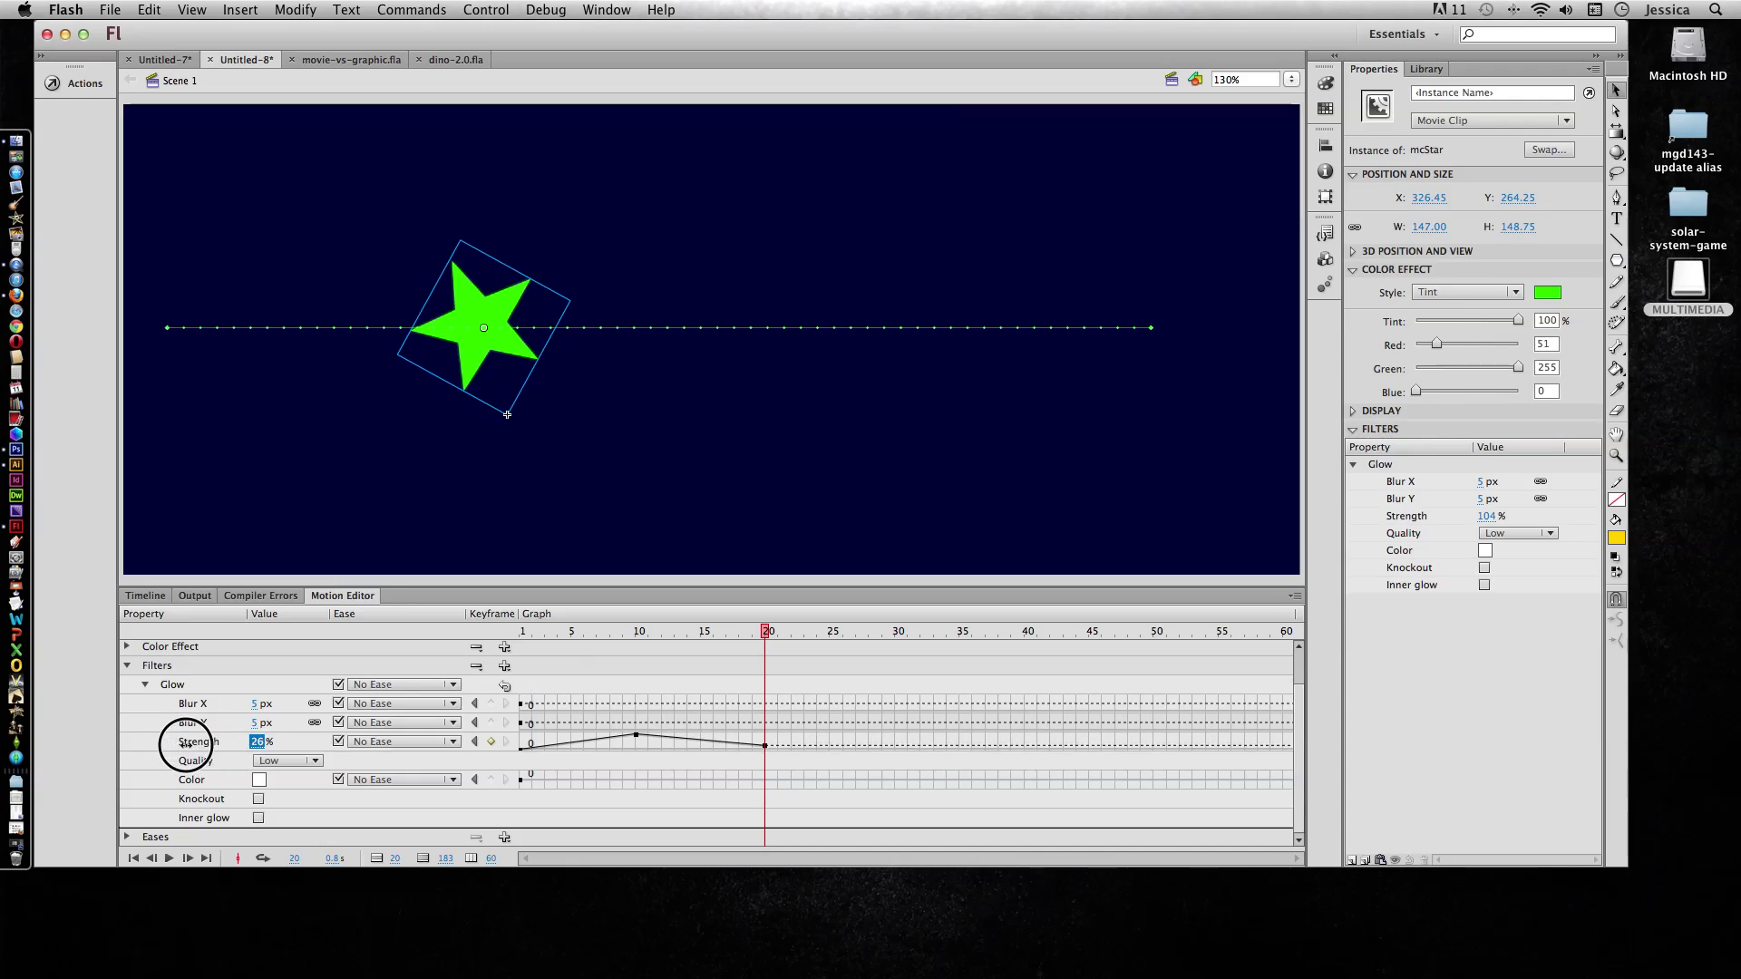
- Keyframe glow strength about 121% at frame 30 and 0% at frame 40, then preview the pulse
click(779, 634)
drag(779, 634, 896, 634)
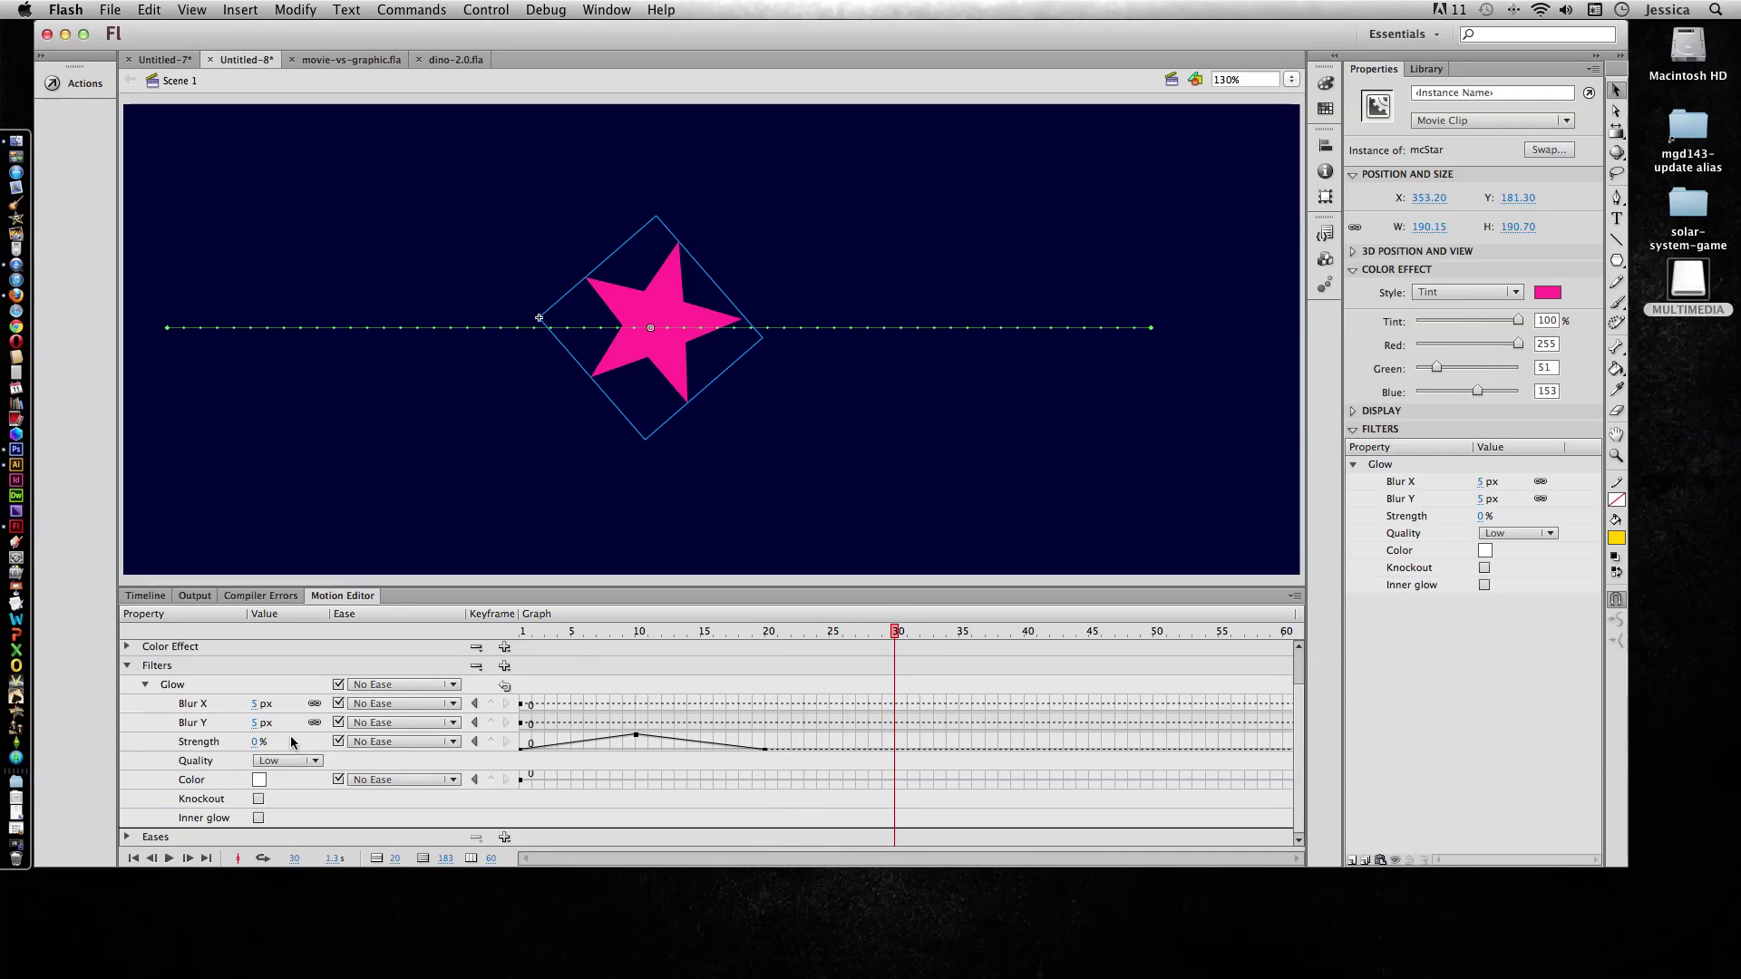
mouse_move(257, 746)
mouse_down()
mouse_move(409, 745)
mouse_move(366, 744)
mouse_up()
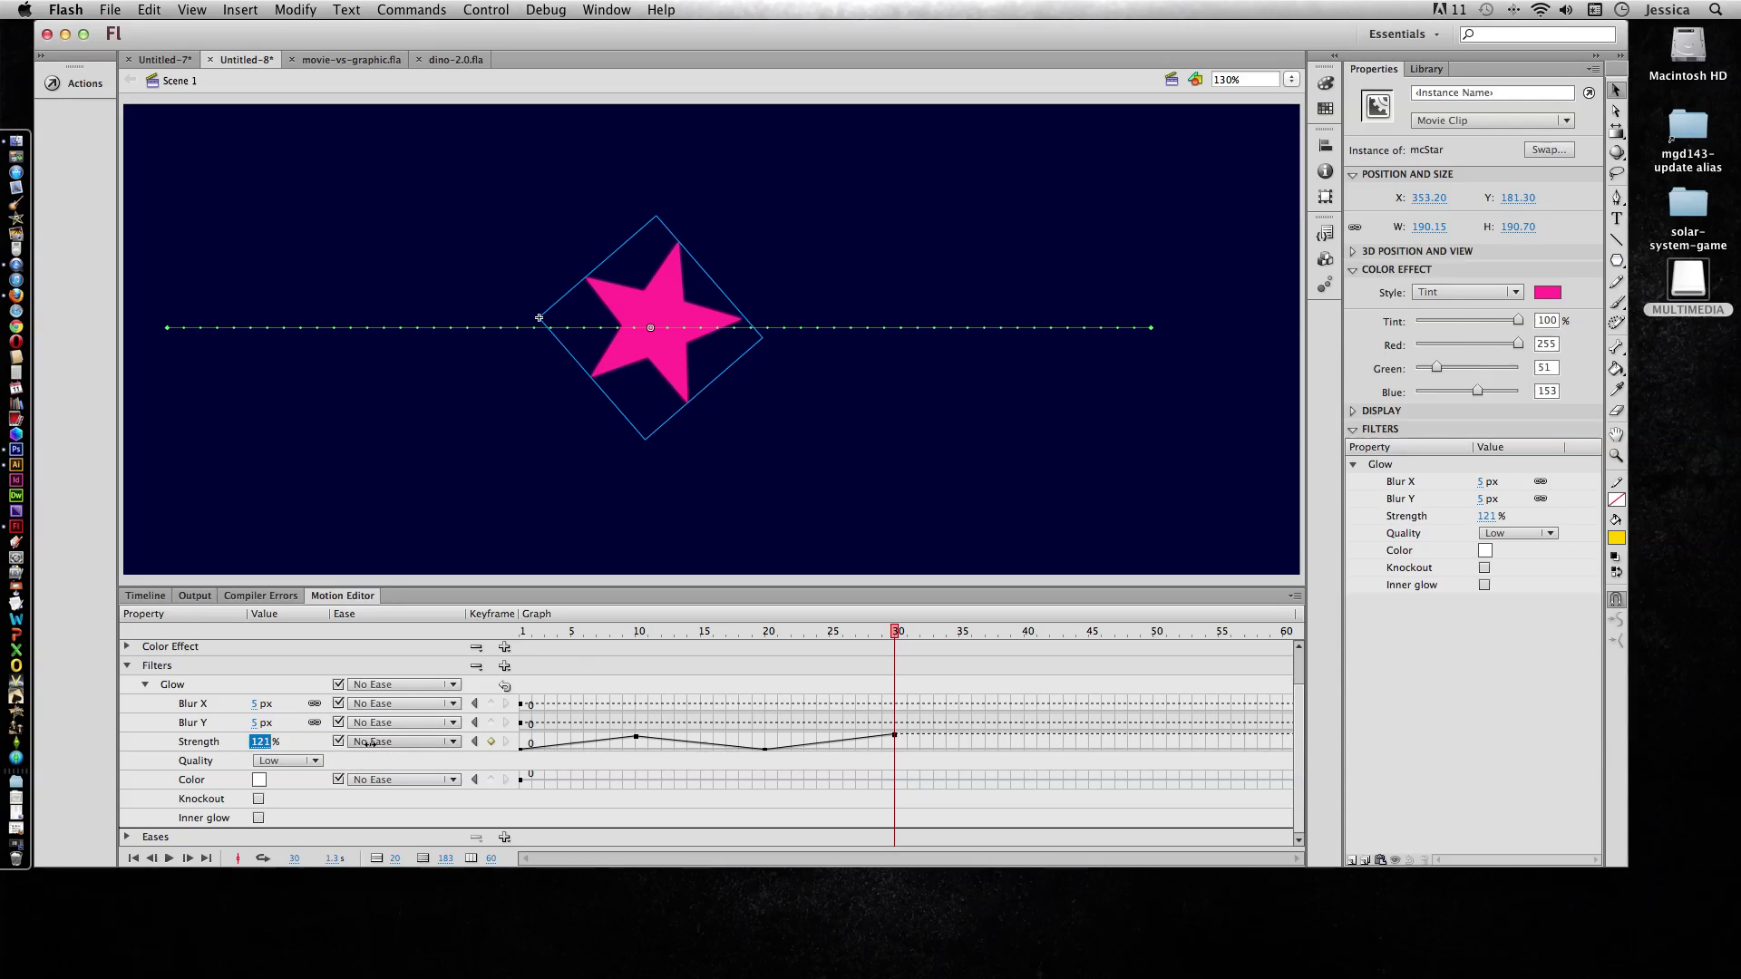
drag(902, 633, 1023, 639)
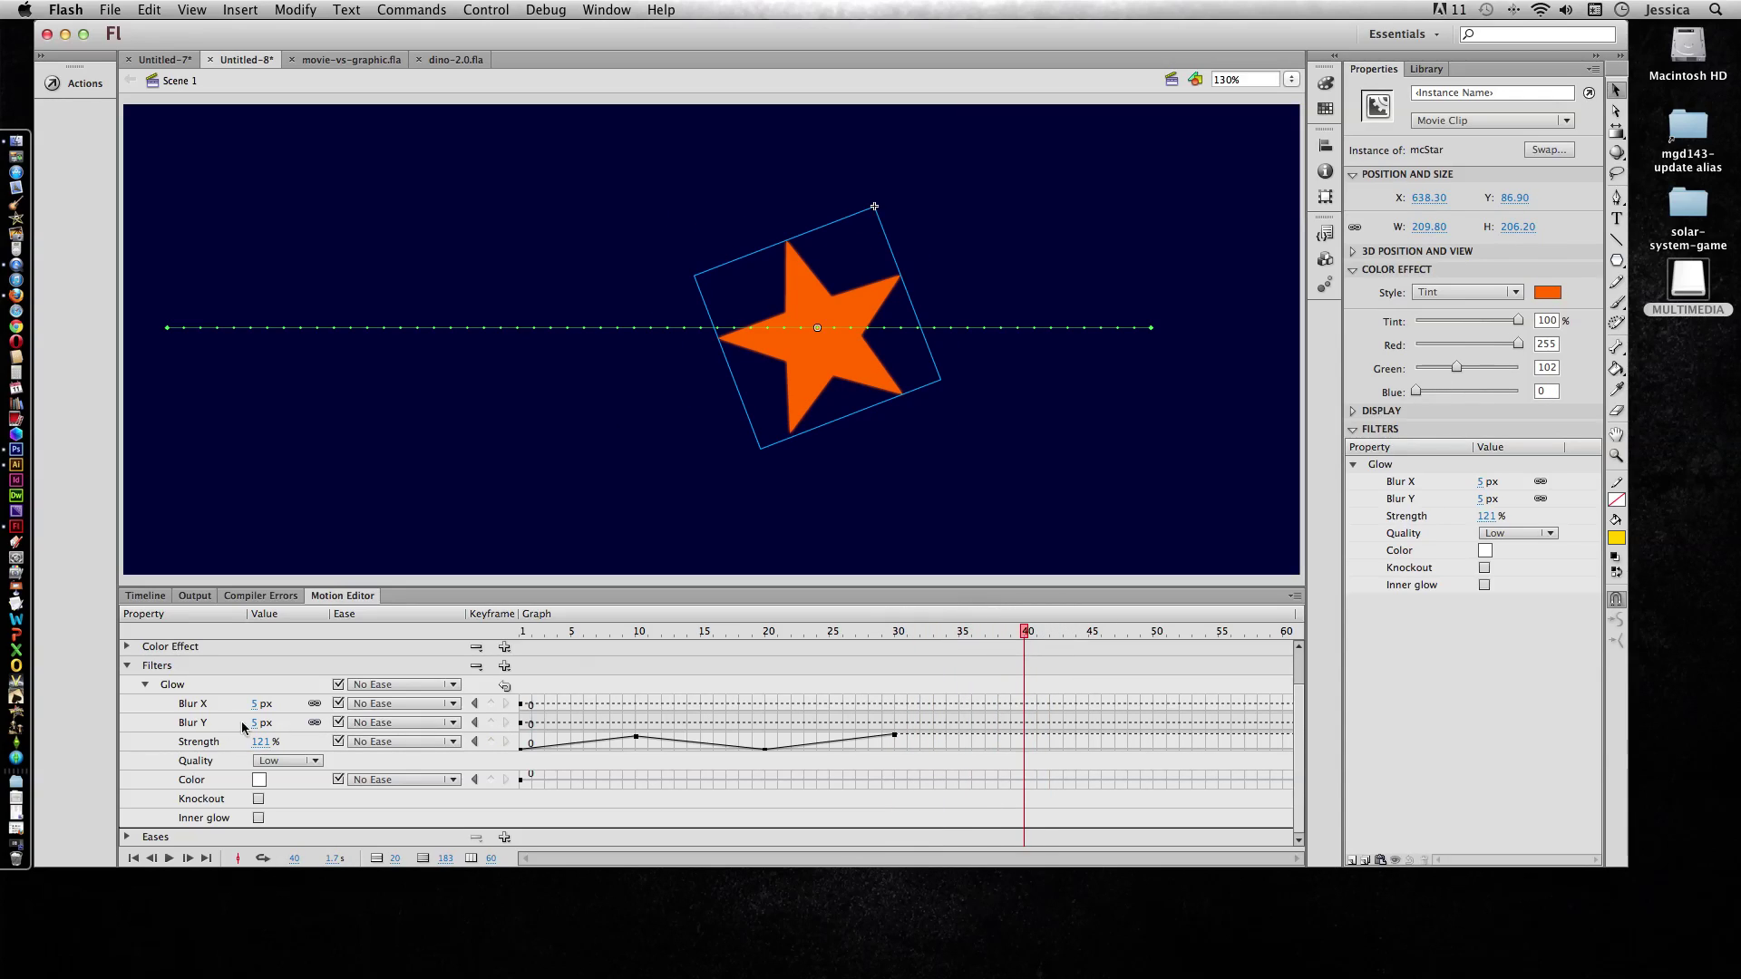
drag(268, 745, 142, 741)
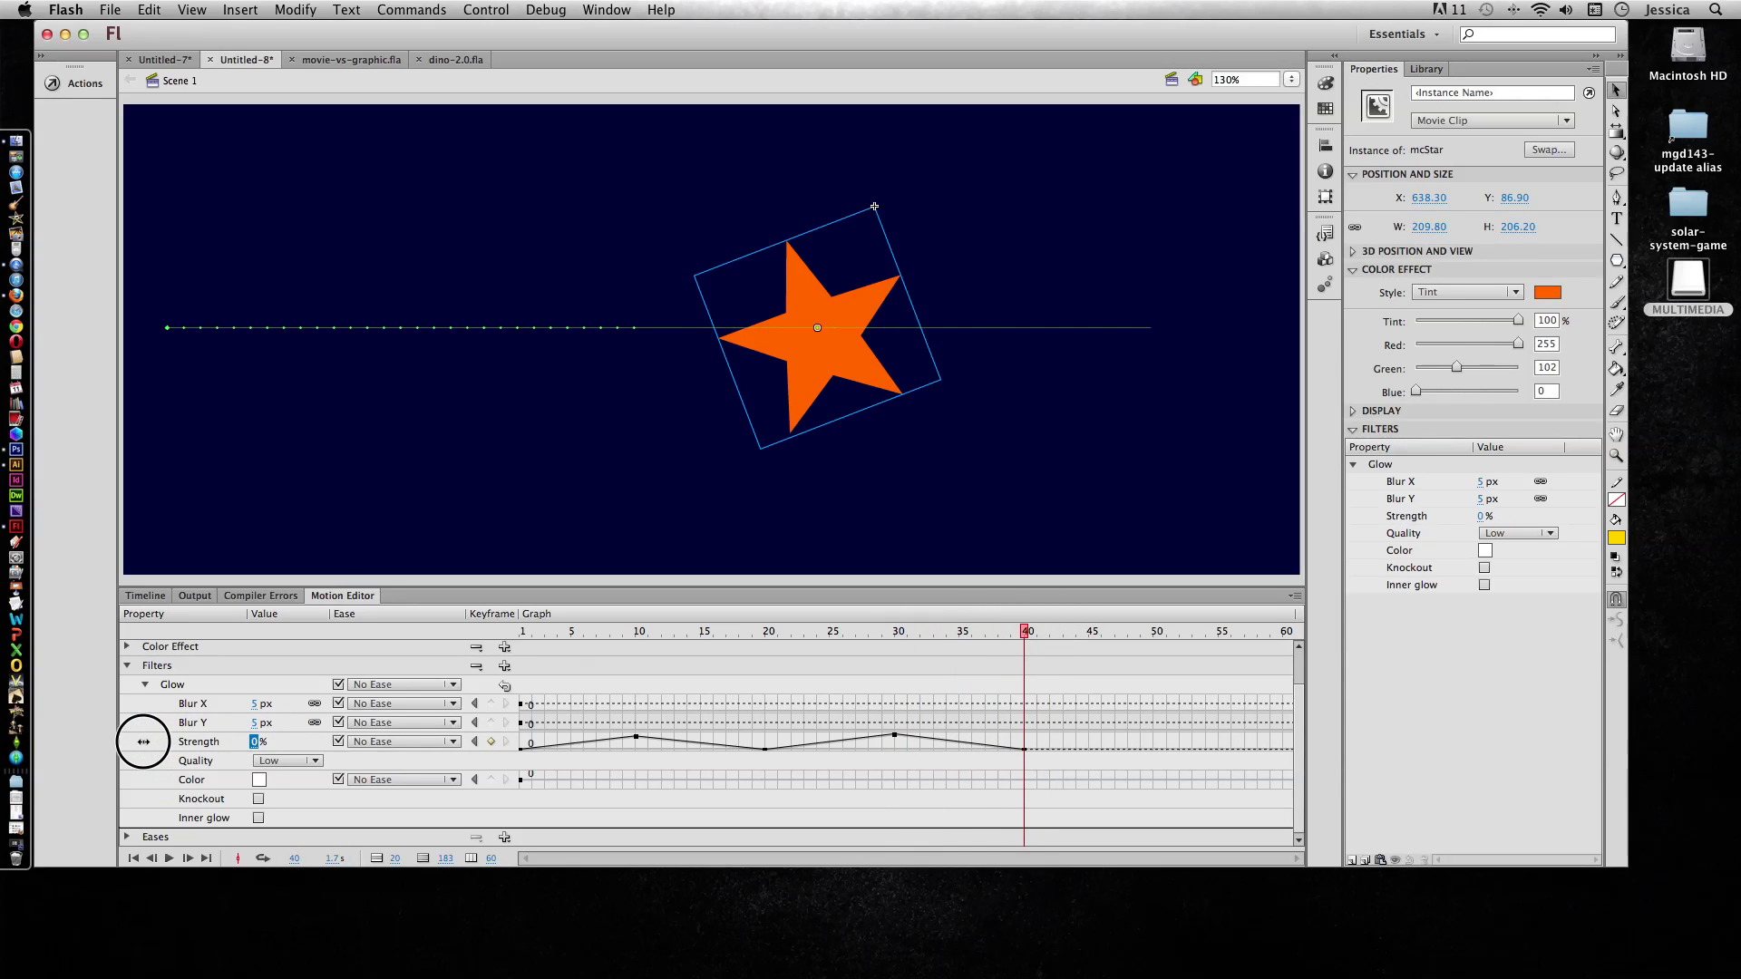
mouse_move(1026, 636)
mouse_down()
mouse_move(595, 645)
mouse_move(501, 665)
mouse_move(752, 674)
mouse_up()
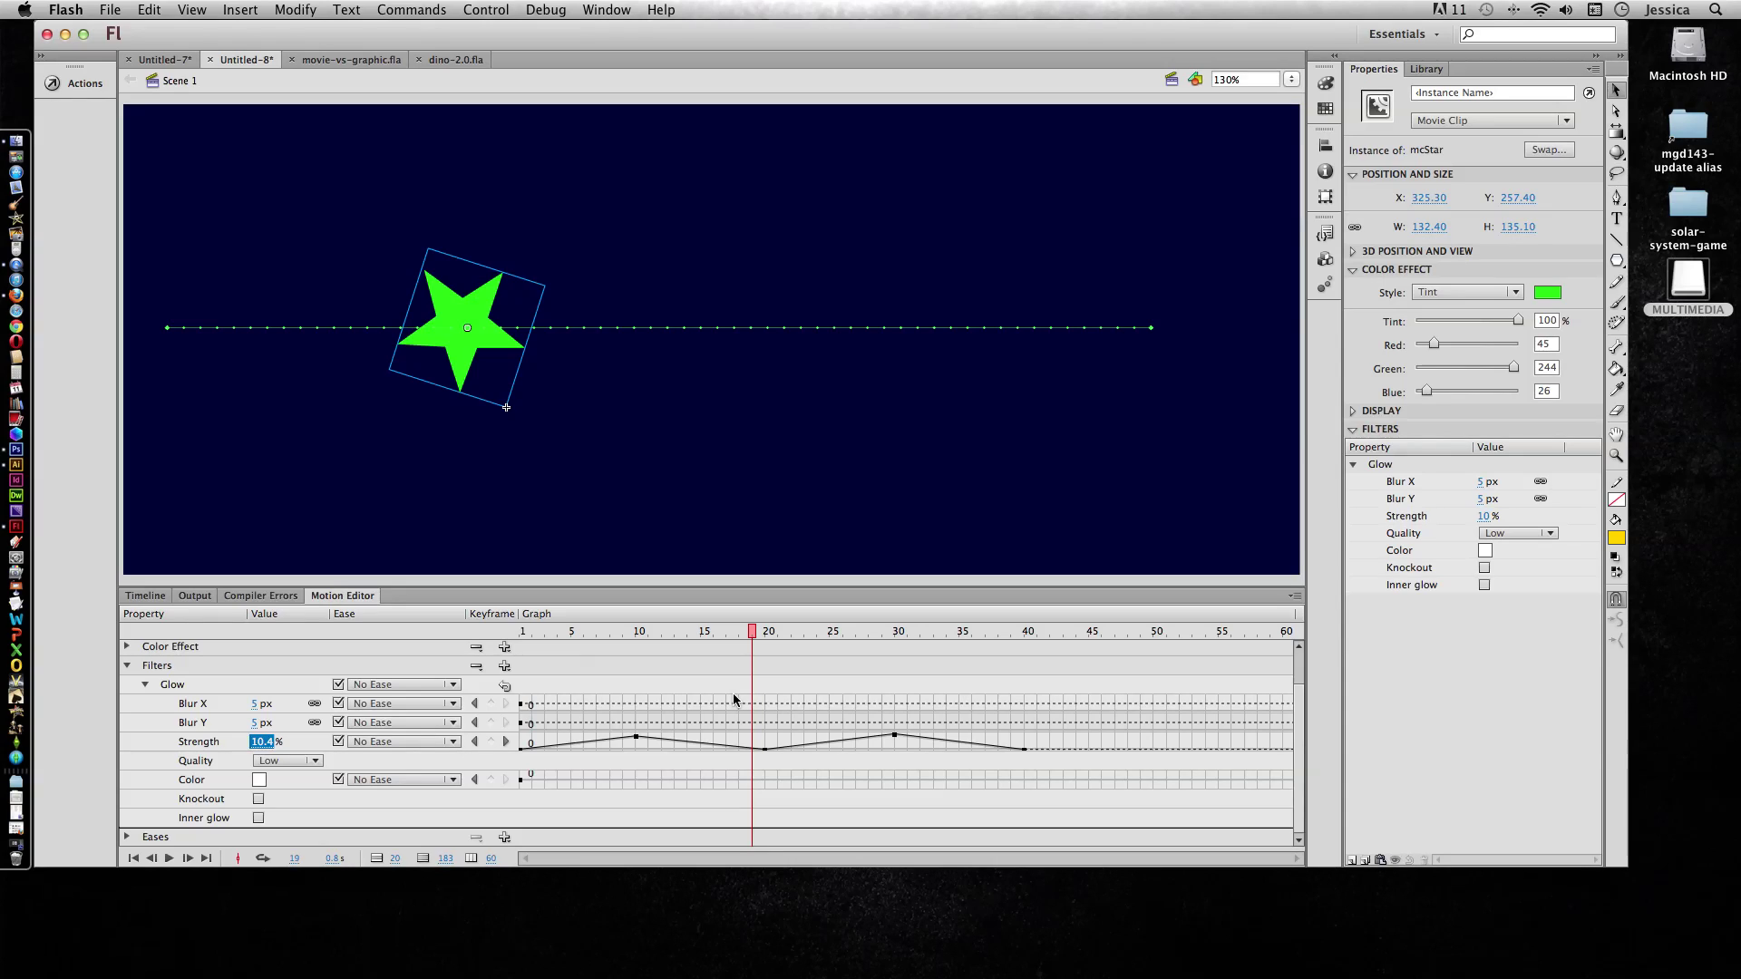
- Return to the main timeline and bring up the Star layer tween span's context menu
click(144, 596)
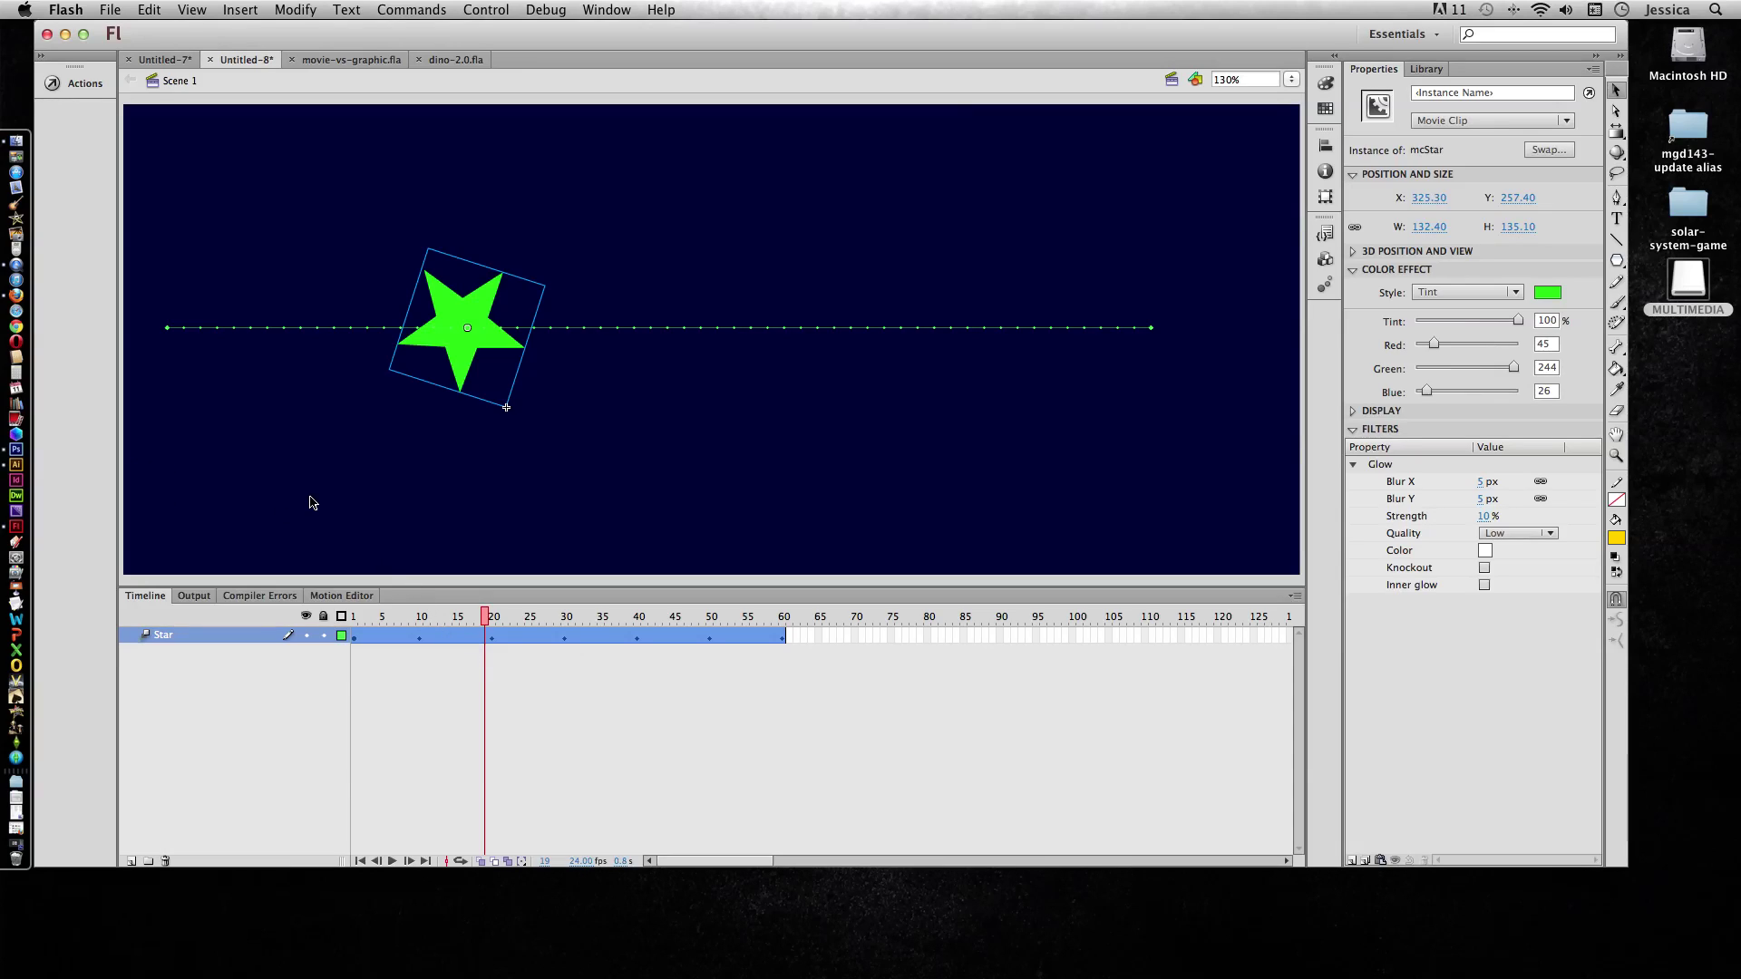
right_click(459, 639)
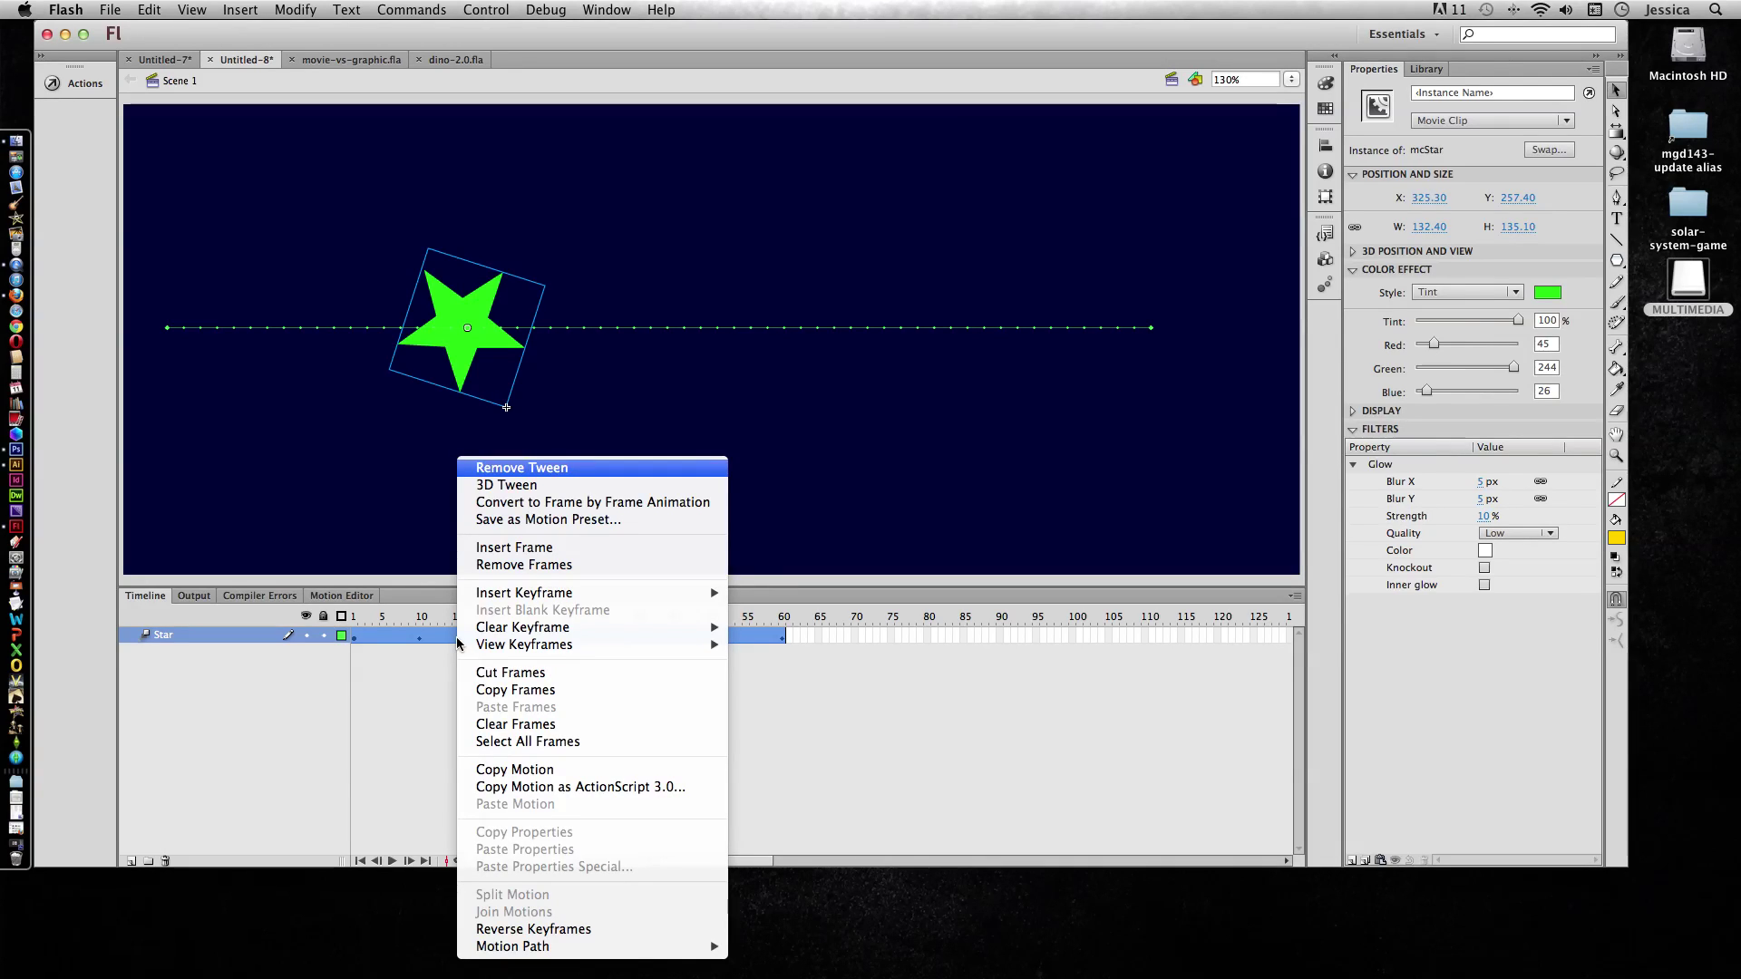